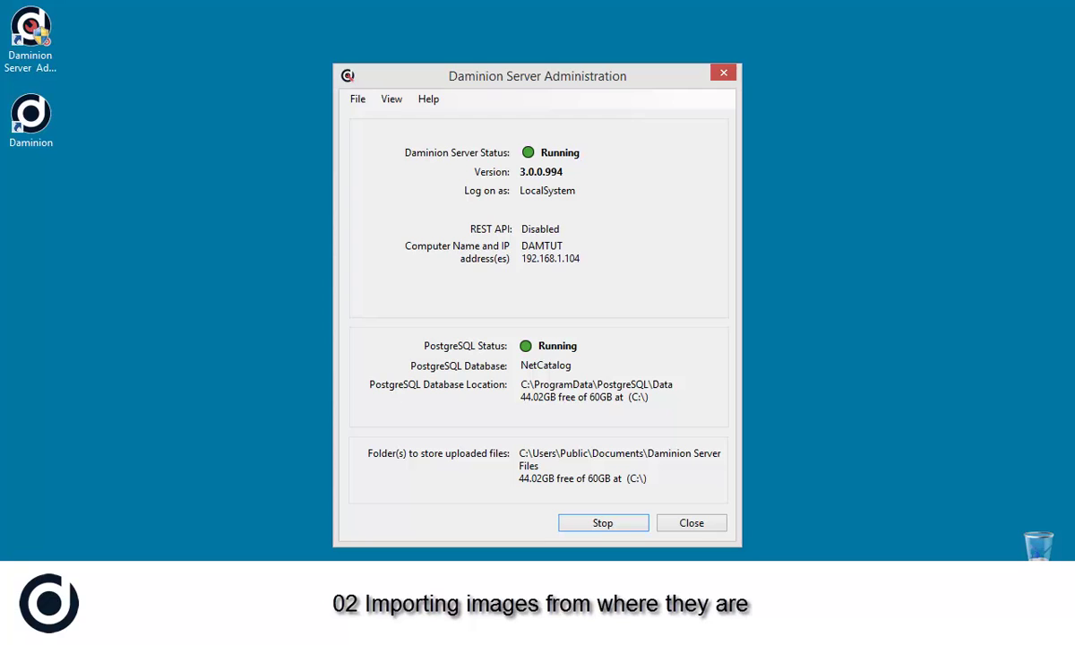
# Bring up the Pictures folder window, shift it left, and bring up the This PC menu.
pyautogui.moveTo(116, 631)
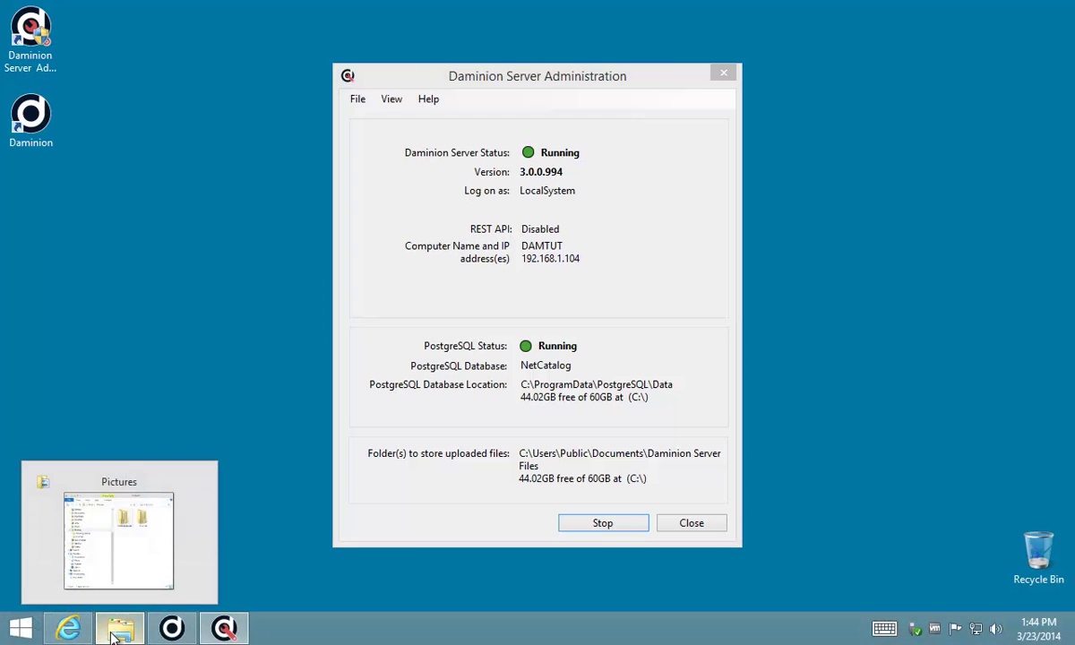
pyautogui.click(116, 632)
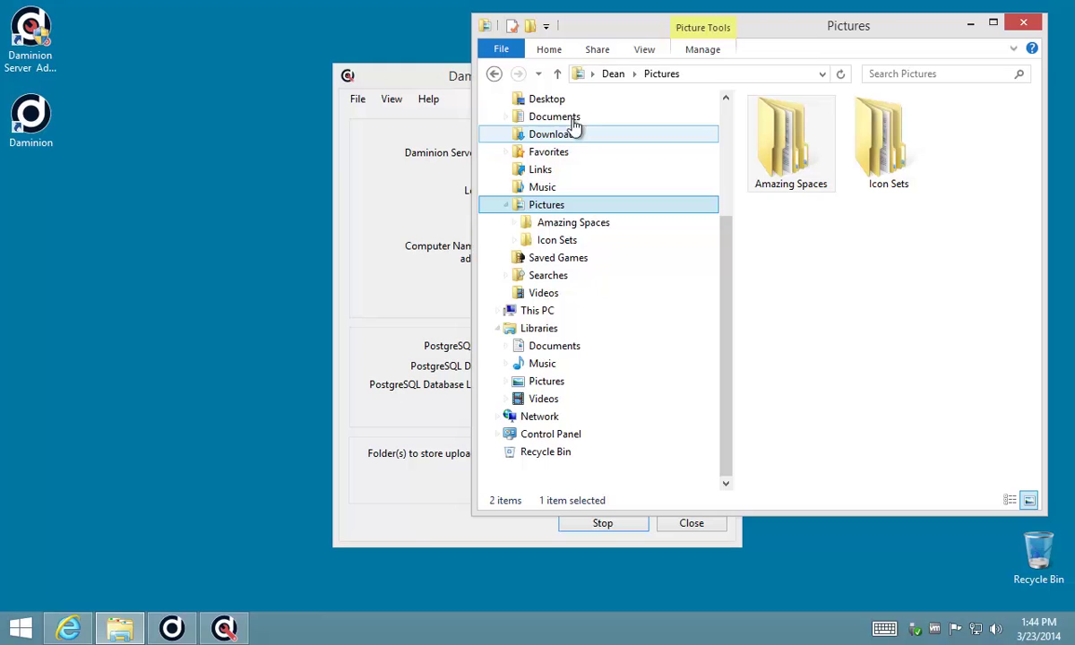
pyautogui.moveTo(608, 34); pyautogui.dragTo(342, 48)
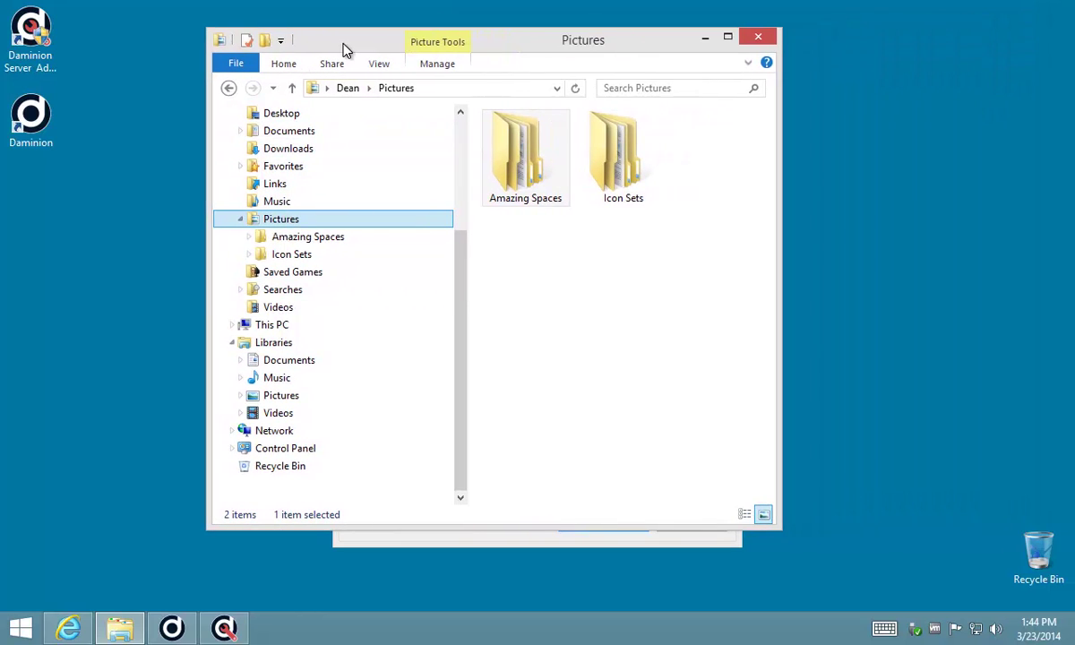
pyautogui.rightClick(271, 330)
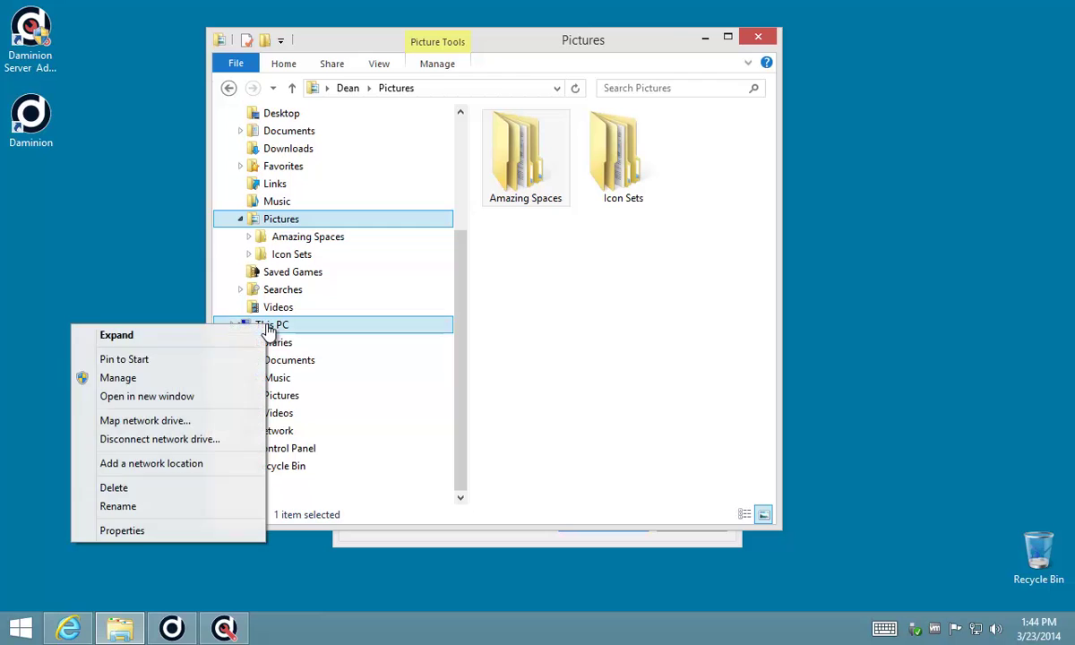
# Launch Computer Management for This PC and list the Windows services.
pyautogui.click(152, 382)
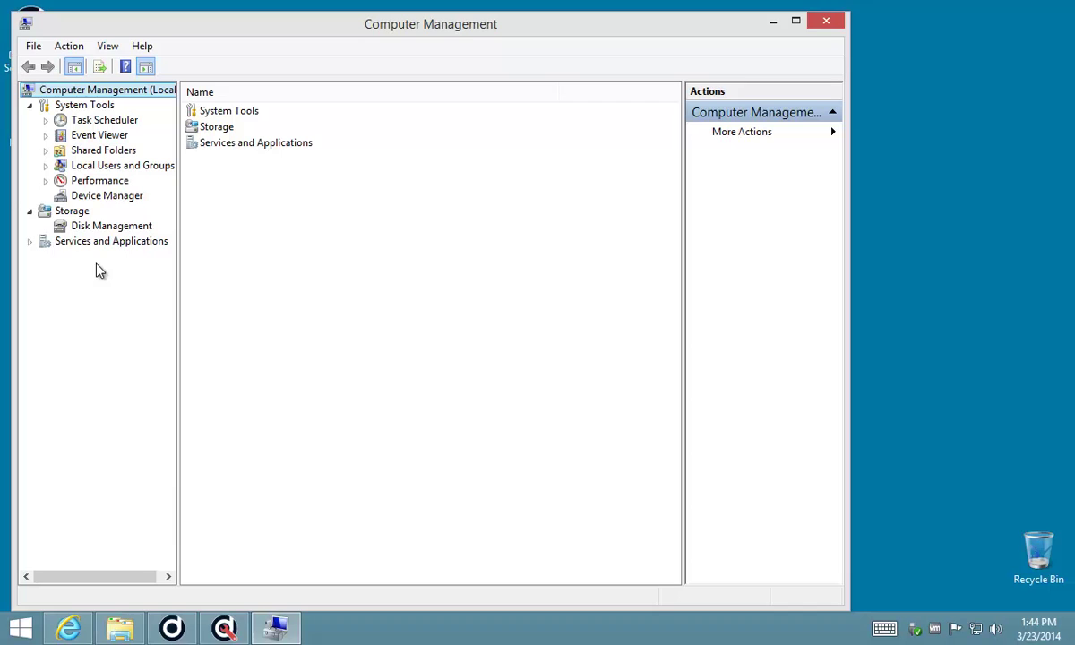
pyautogui.click(30, 241)
pyautogui.click(89, 257)
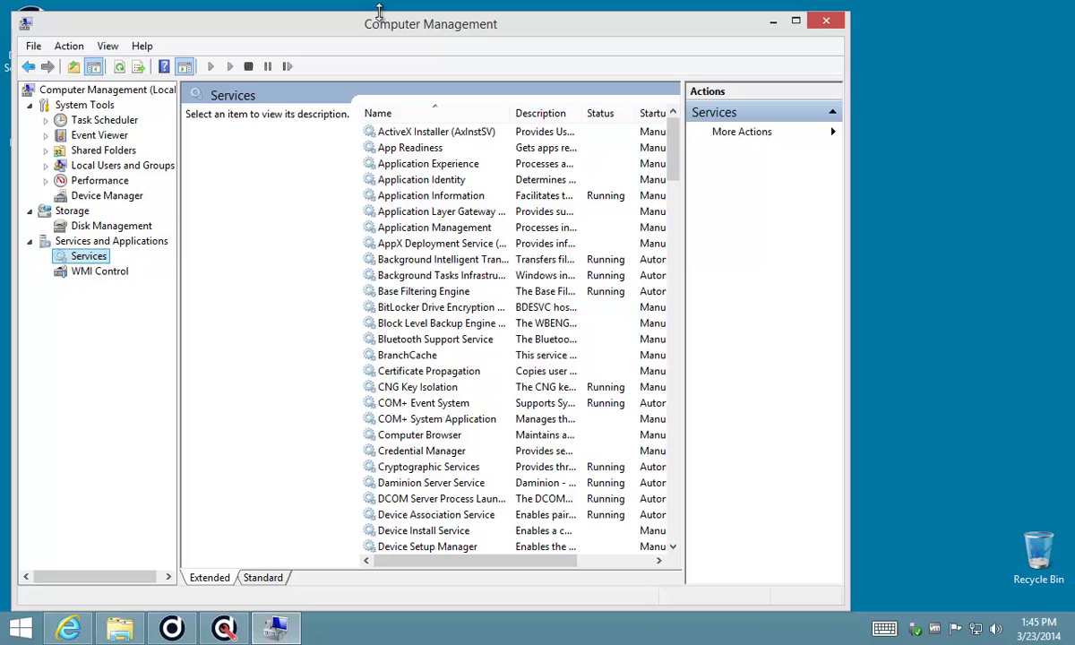
# Confirm the Daminion Server Service's log-on settings use Local System, then accept its properties.
pyautogui.click(405, 488)
pyautogui.rightClick(427, 482)
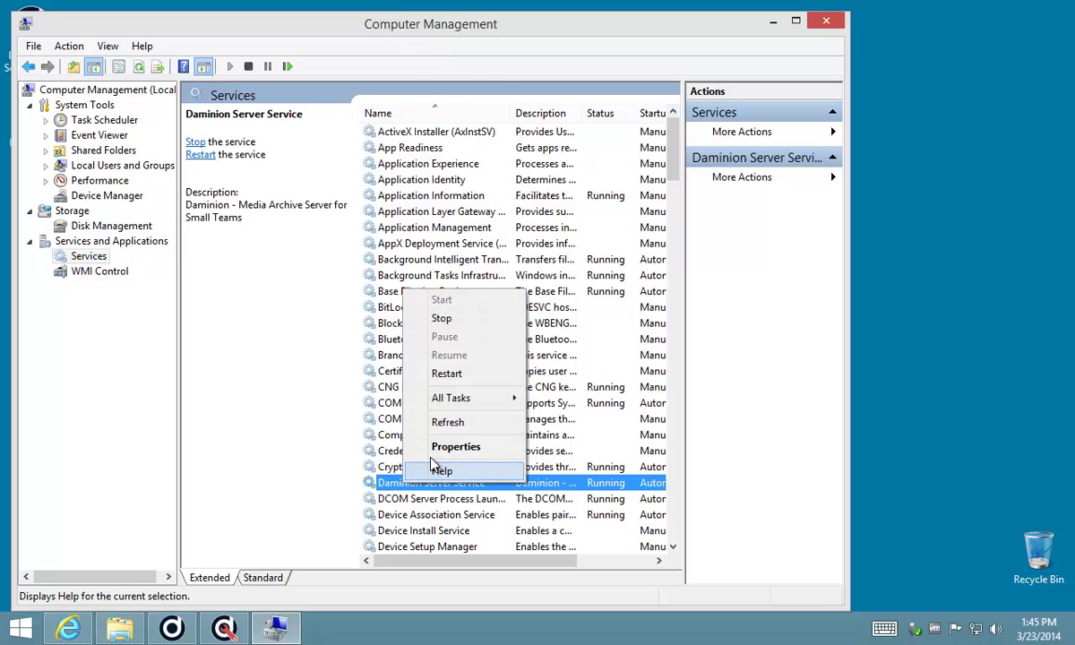
pyautogui.click(436, 453)
pyautogui.click(328, 152)
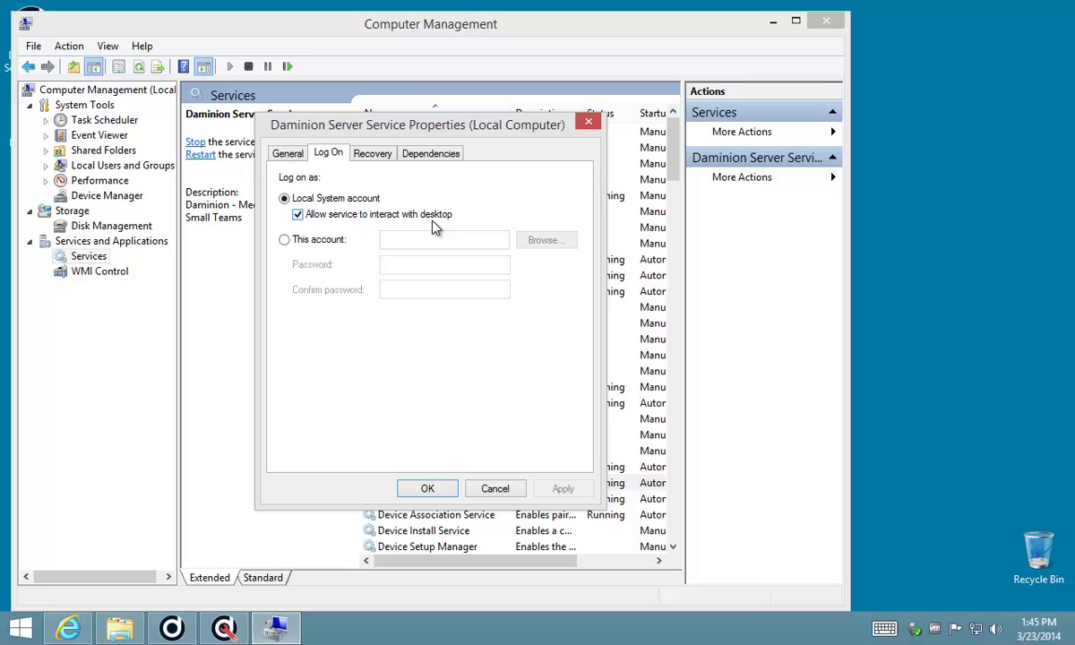
pyautogui.click(427, 489)
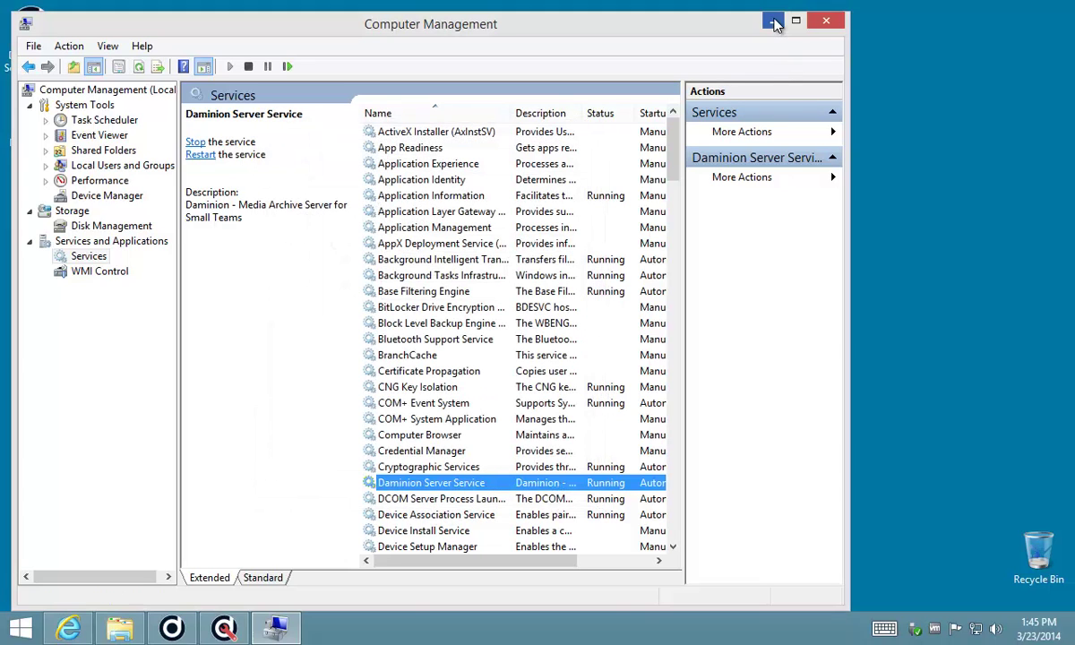
# Close Computer Management, move the Pictures window aside, and load DAMTUT\NetCatalog in Daminion.
pyautogui.click(826, 24)
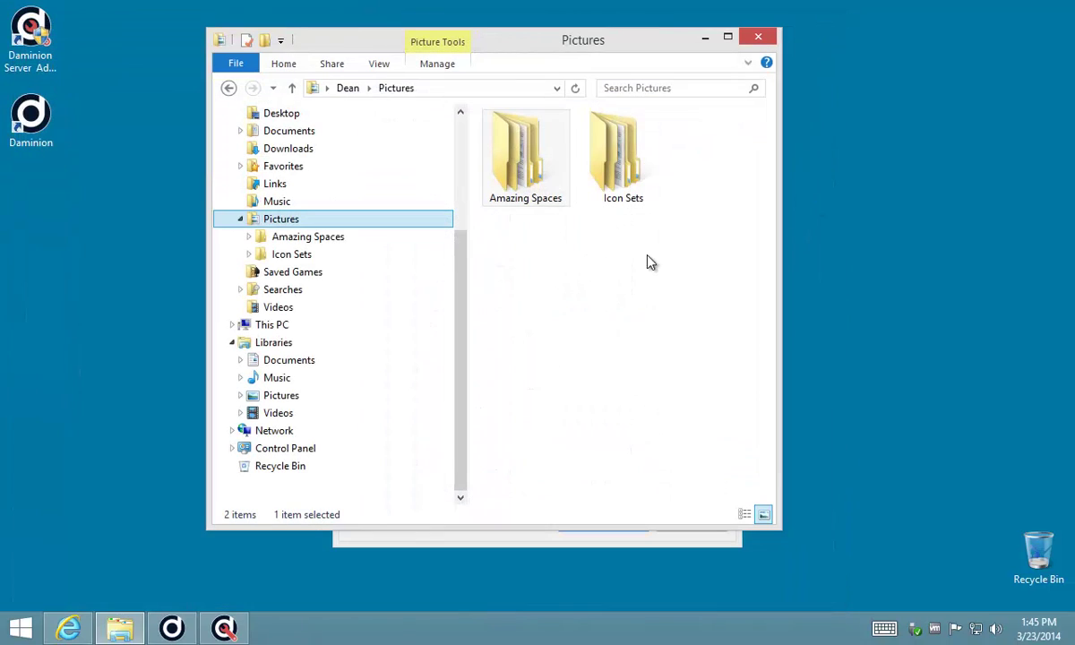
pyautogui.moveTo(523, 46); pyautogui.dragTo(806, 80)
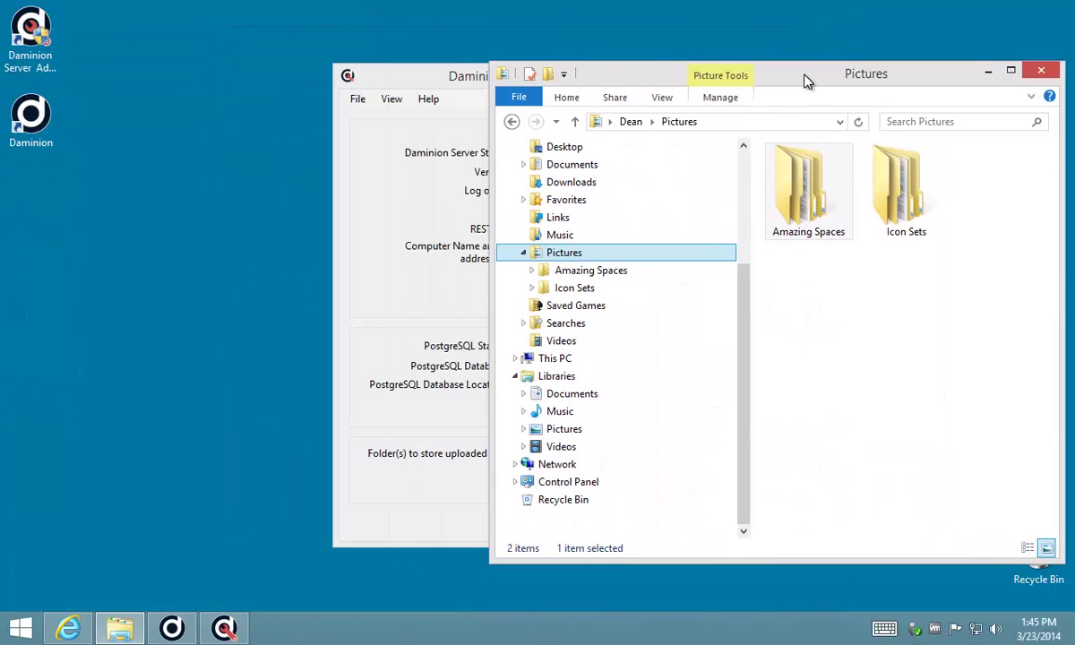
pyautogui.click(176, 629)
pyautogui.click(17, 29)
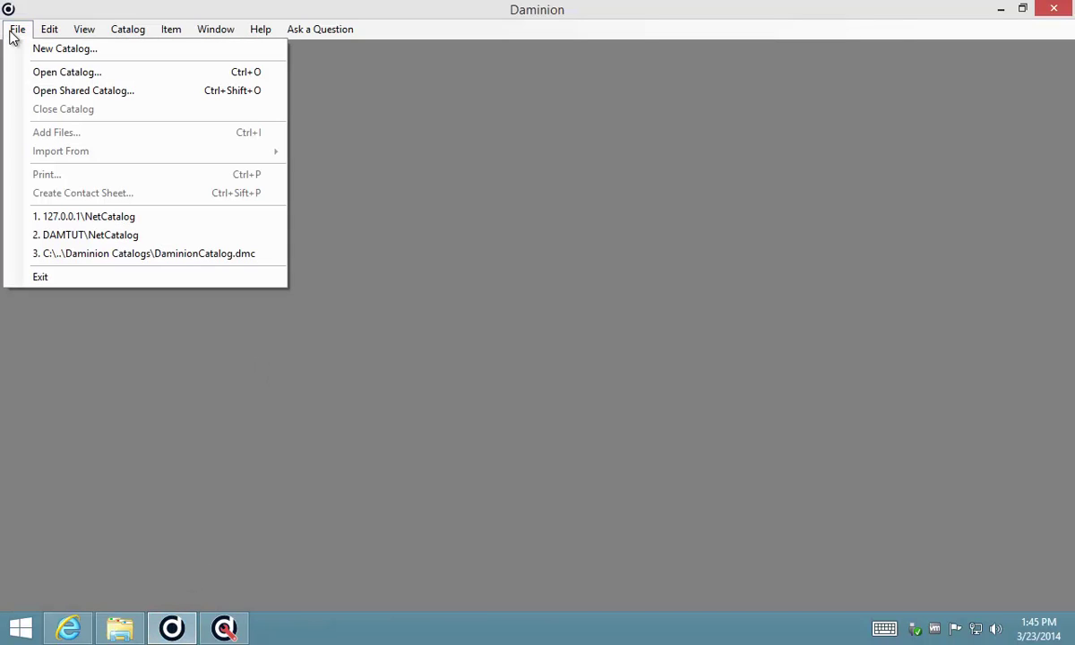
pyautogui.click(86, 226)
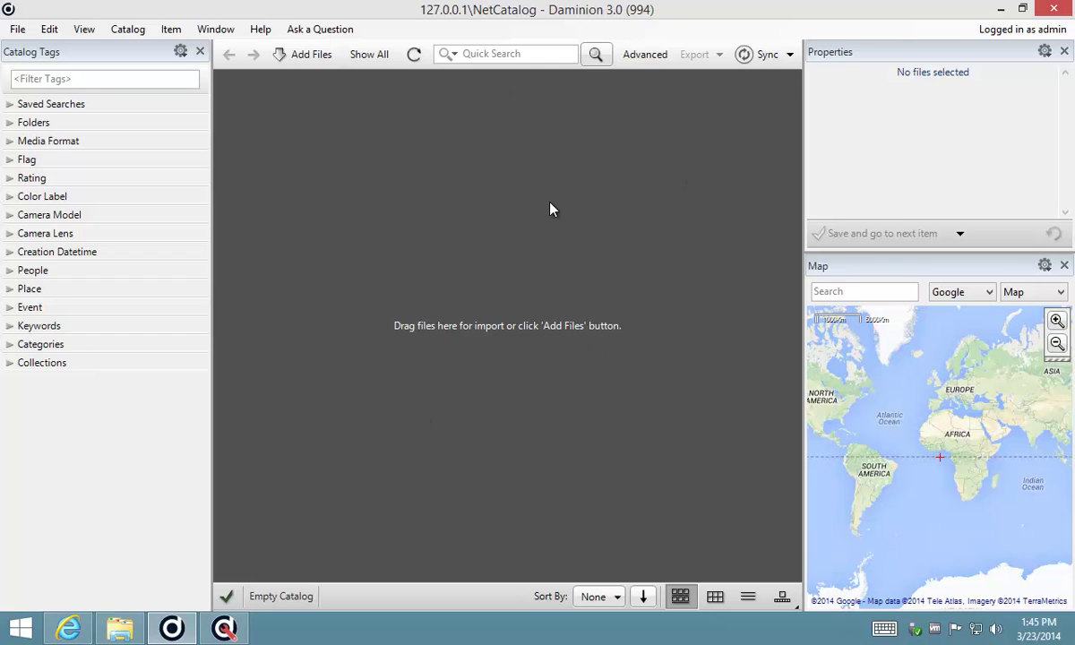
# Browse the Amazing Spaces subfolders 15 on Orange, Asoka, Base Models and Bezweni Lodge, then return to Daminion.
pyautogui.click(117, 629)
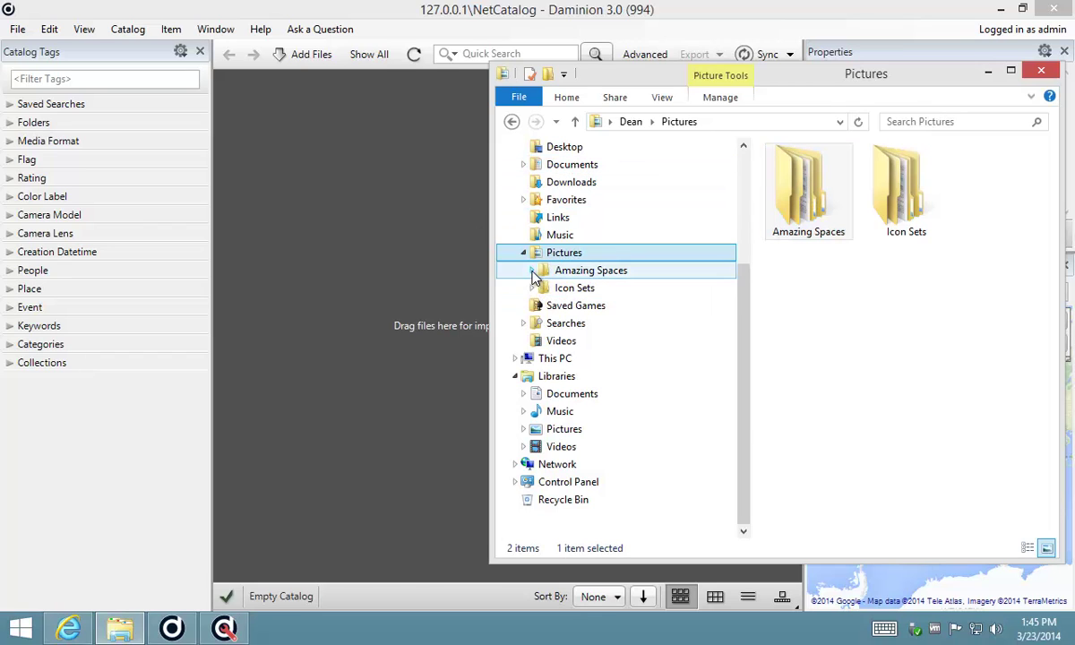
pyautogui.click(533, 271)
pyautogui.click(584, 168)
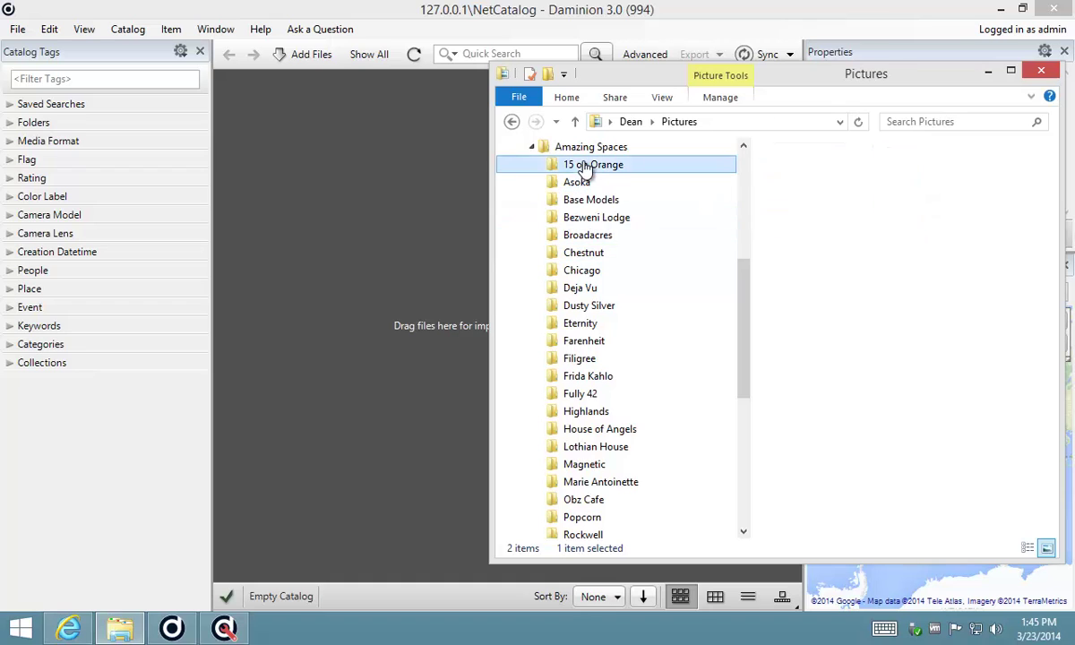
pyautogui.click(574, 184)
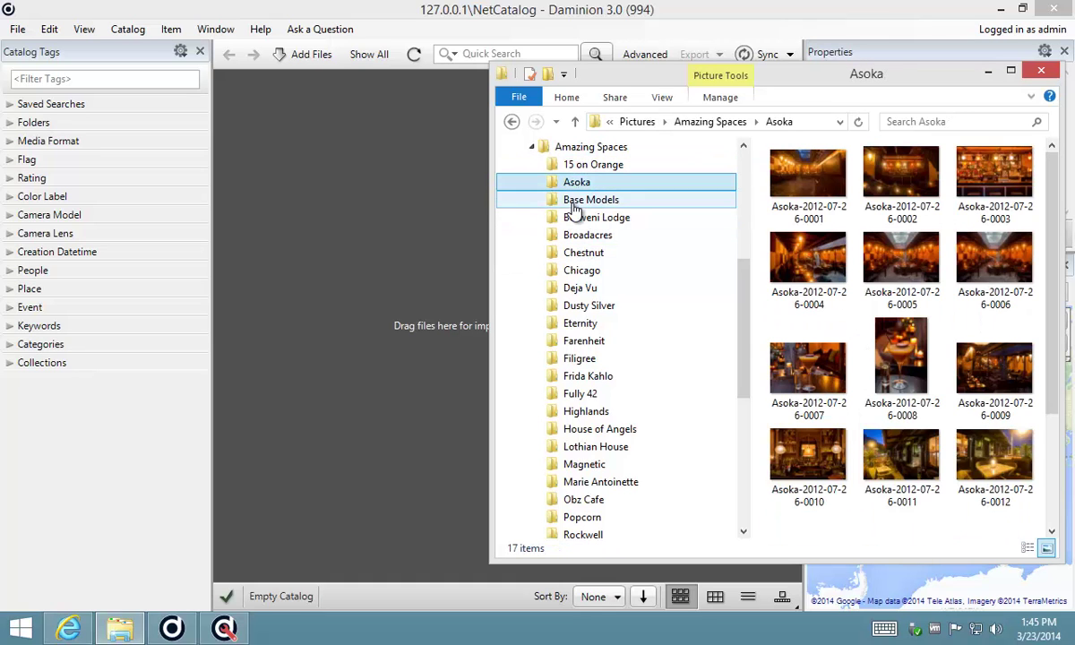
pyautogui.click(574, 200)
pyautogui.click(573, 220)
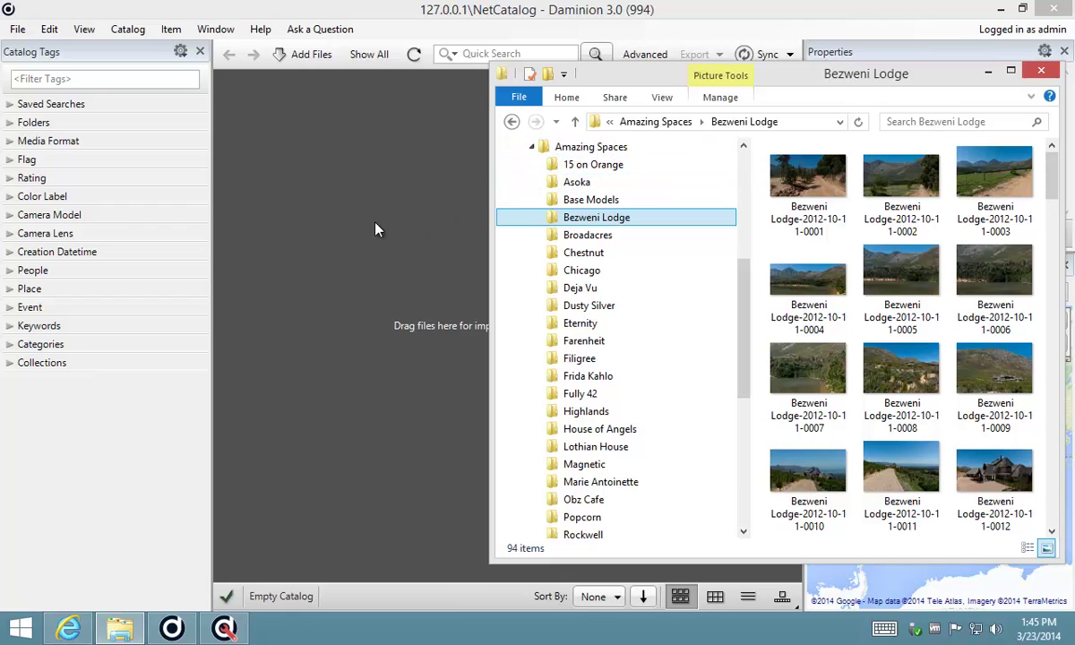
pyautogui.click(376, 16)
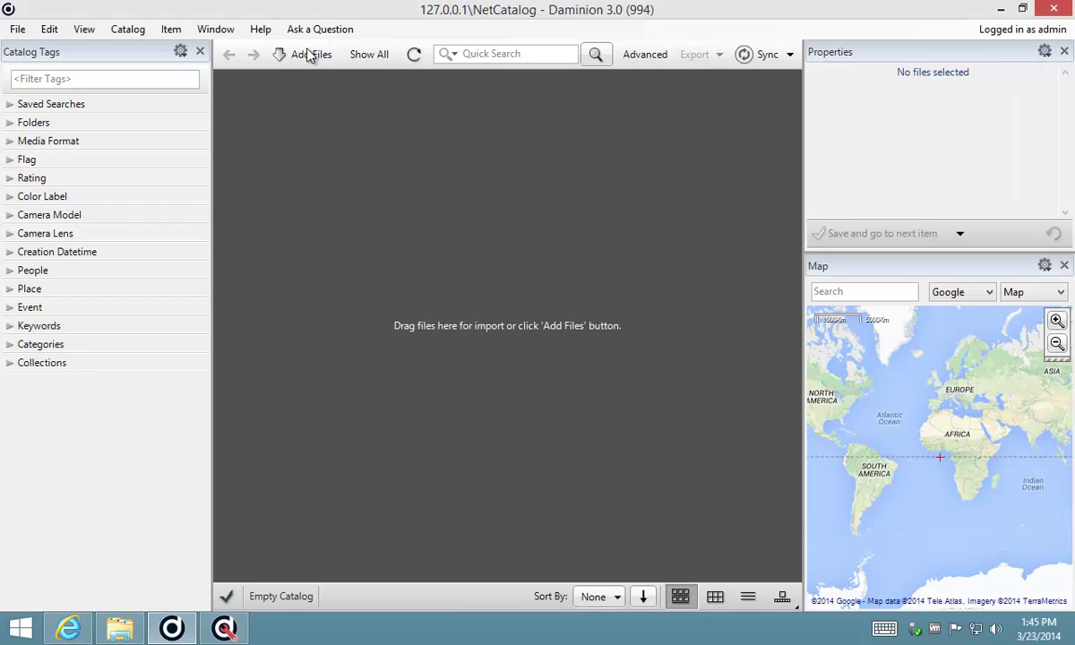
pyautogui.click(298, 54)
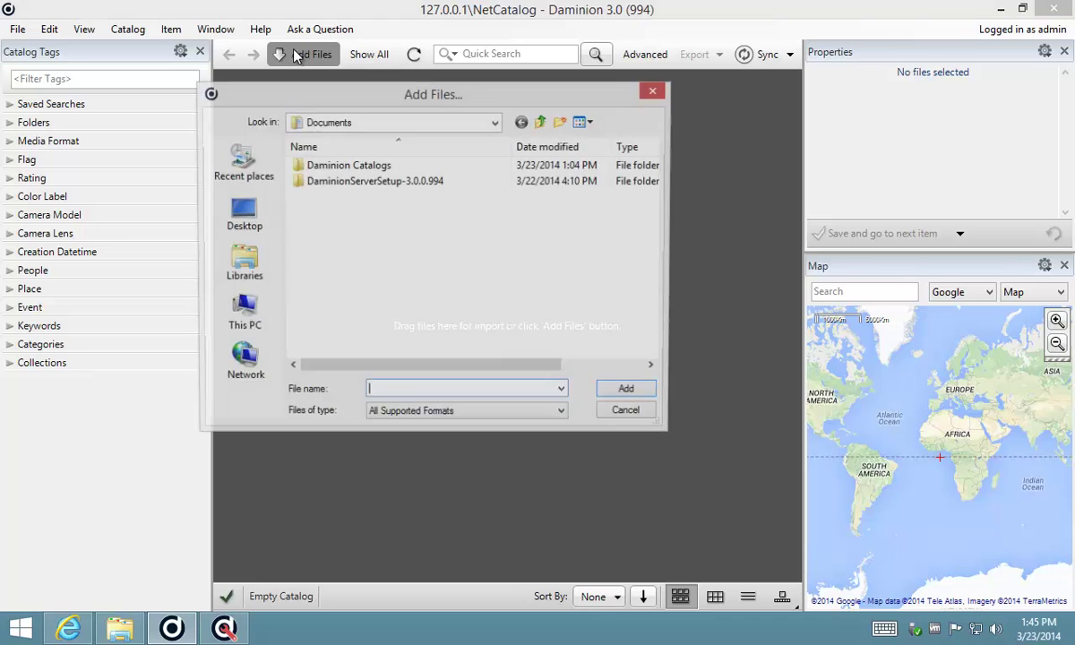
pyautogui.click(241, 264)
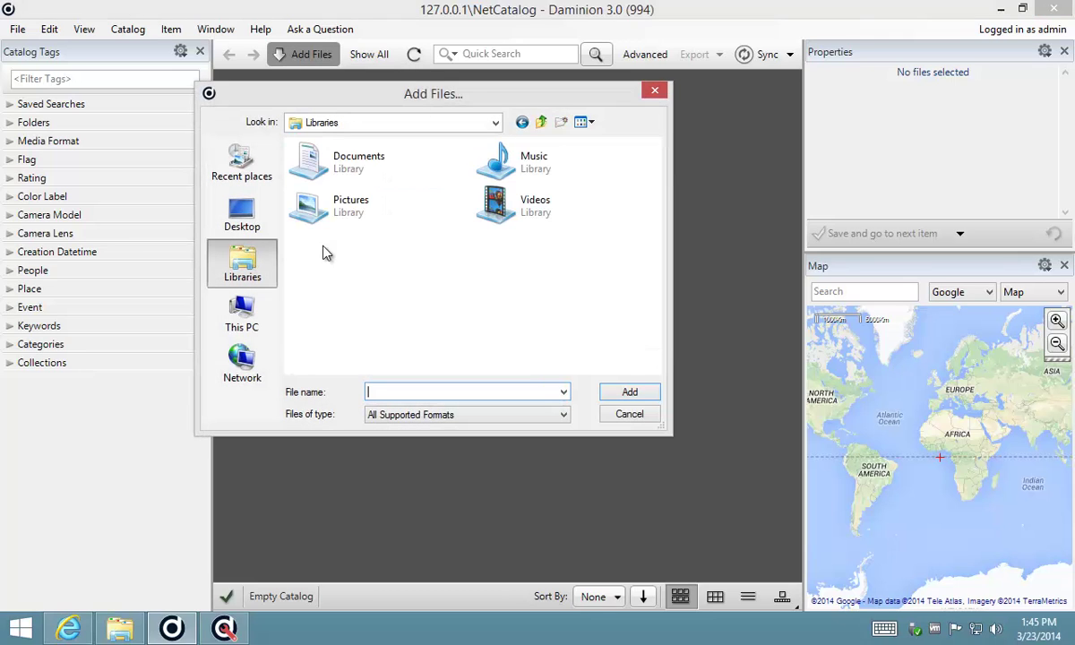
pyautogui.doubleClick(324, 210)
pyautogui.doubleClick(325, 208)
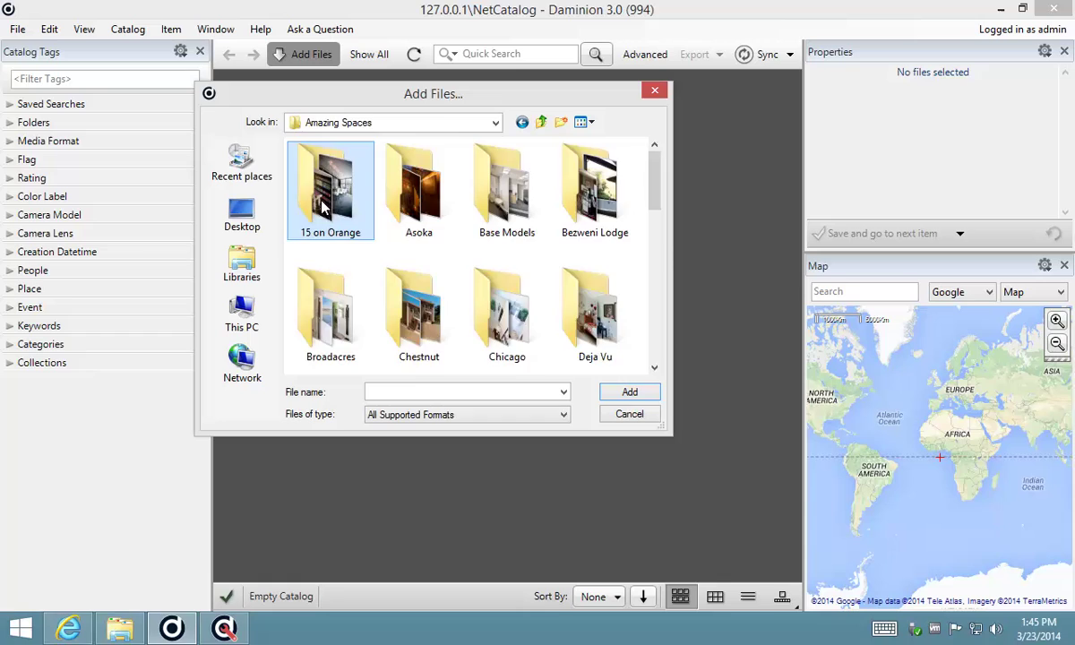
pyautogui.doubleClick(325, 209)
pyautogui.click(324, 208)
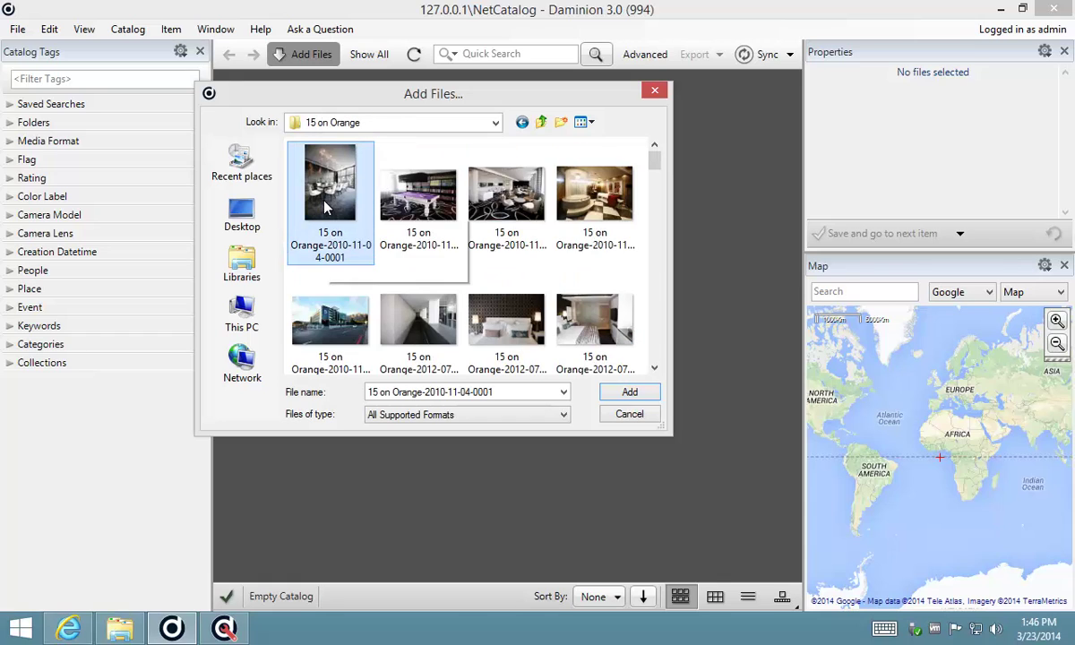
pyautogui.hotkey('ctrl', 'a')
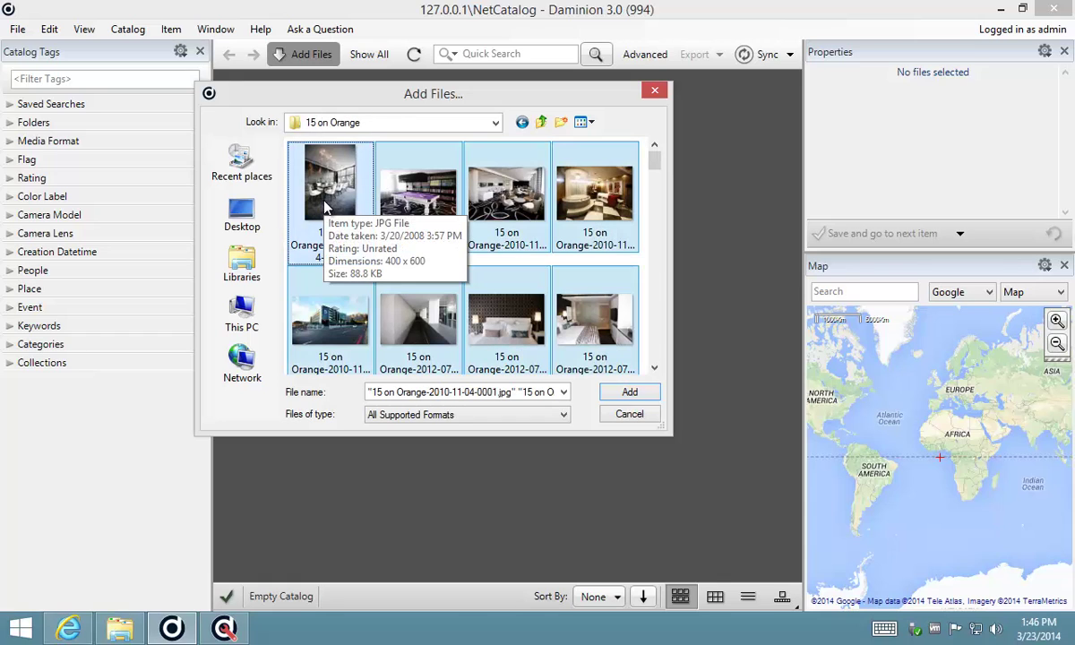
pyautogui.click(630, 414)
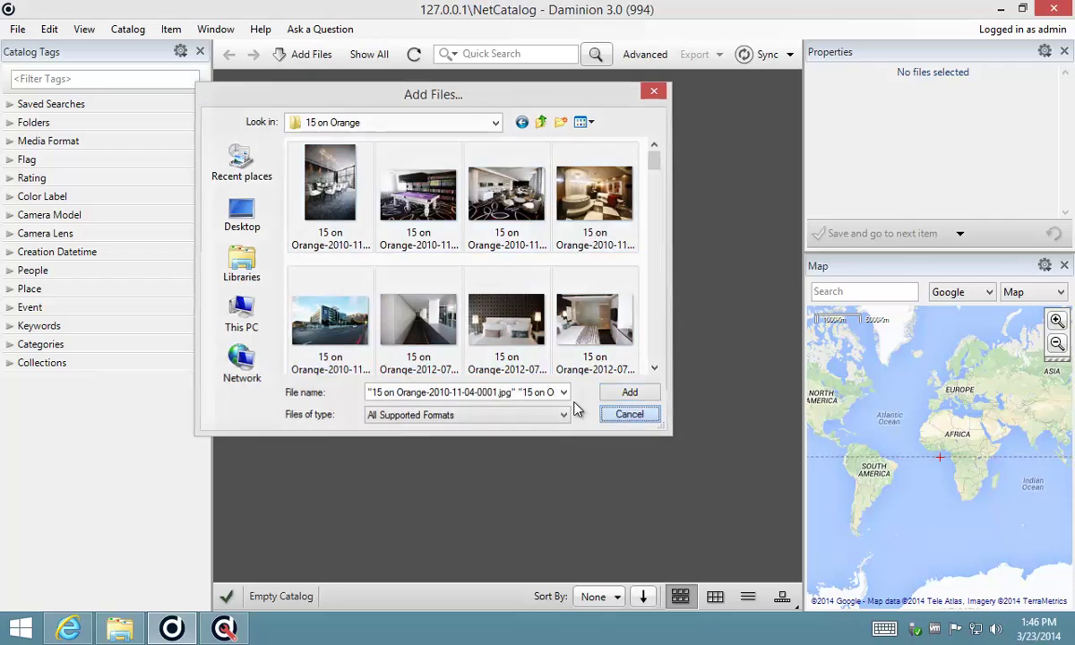
# Drag the Amazing Spaces folder from Explorer into Daminion, queuing all 1897 files for import.
pyautogui.click(119, 632)
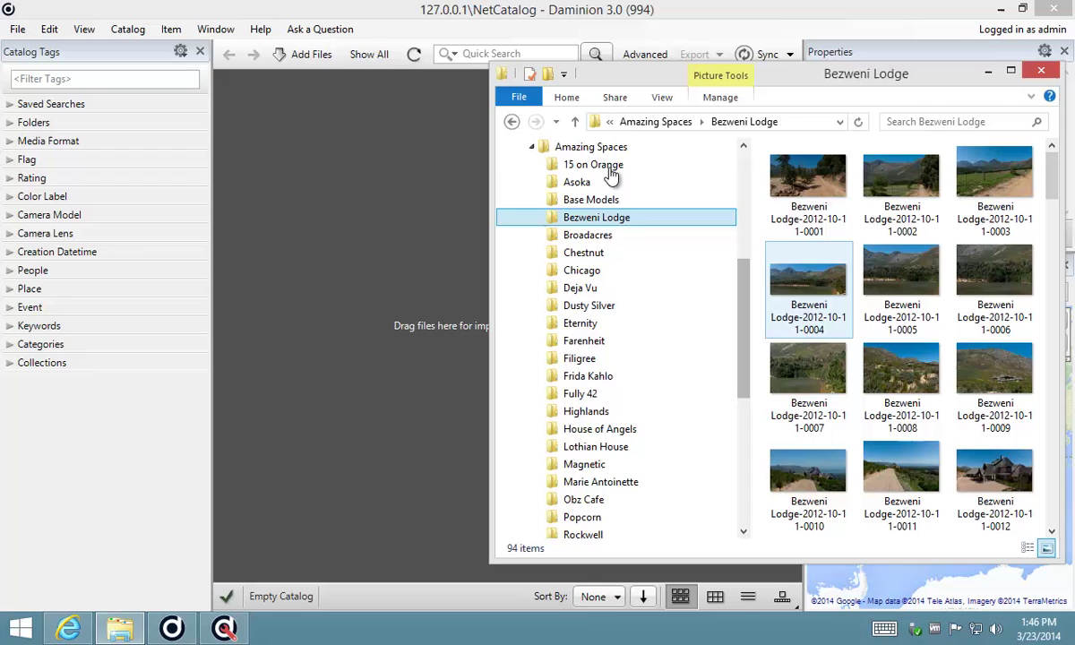
pyautogui.click(587, 149)
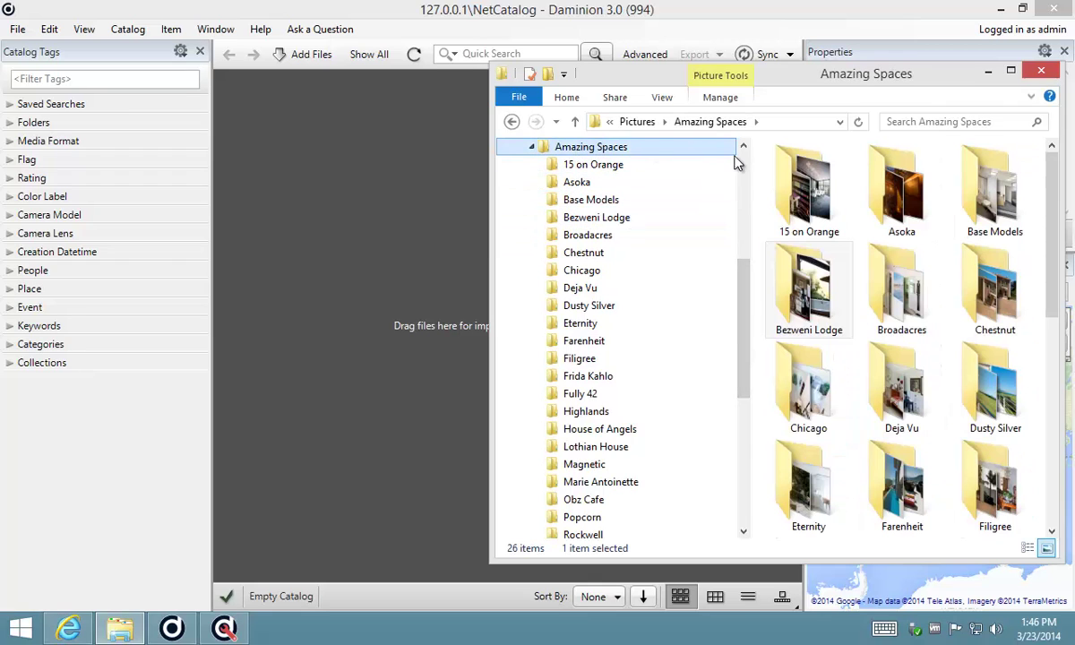
pyautogui.click(642, 121)
pyautogui.moveTo(763, 170); pyautogui.dragTo(414, 236)
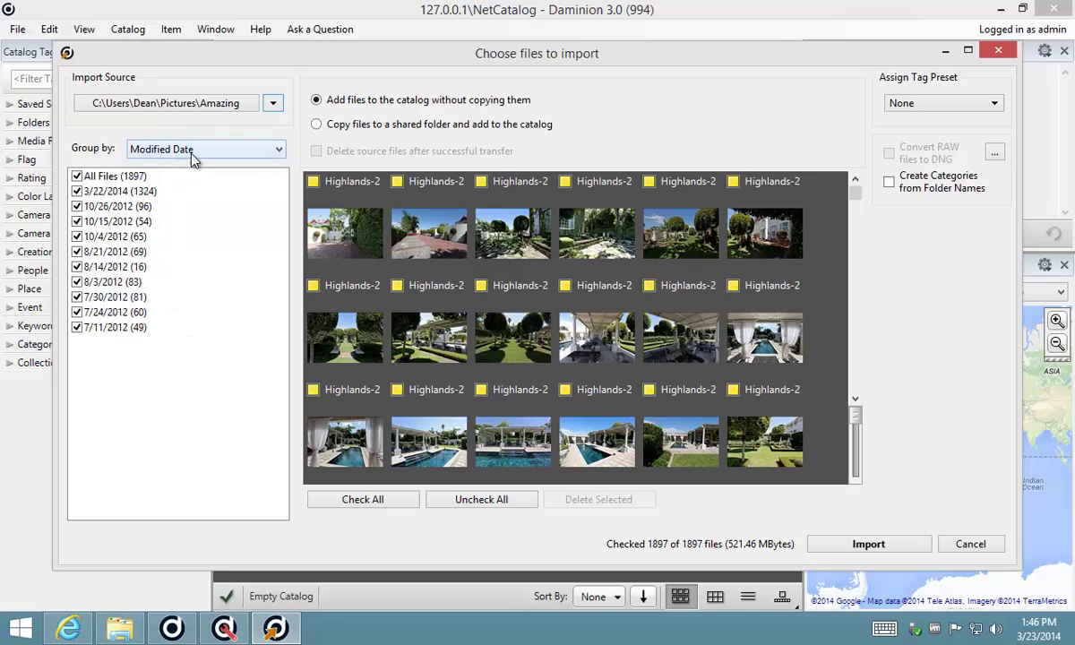
# Group the import list by Folder, review the subfolder photo counts, and check the import sources.
pyautogui.click(277, 149)
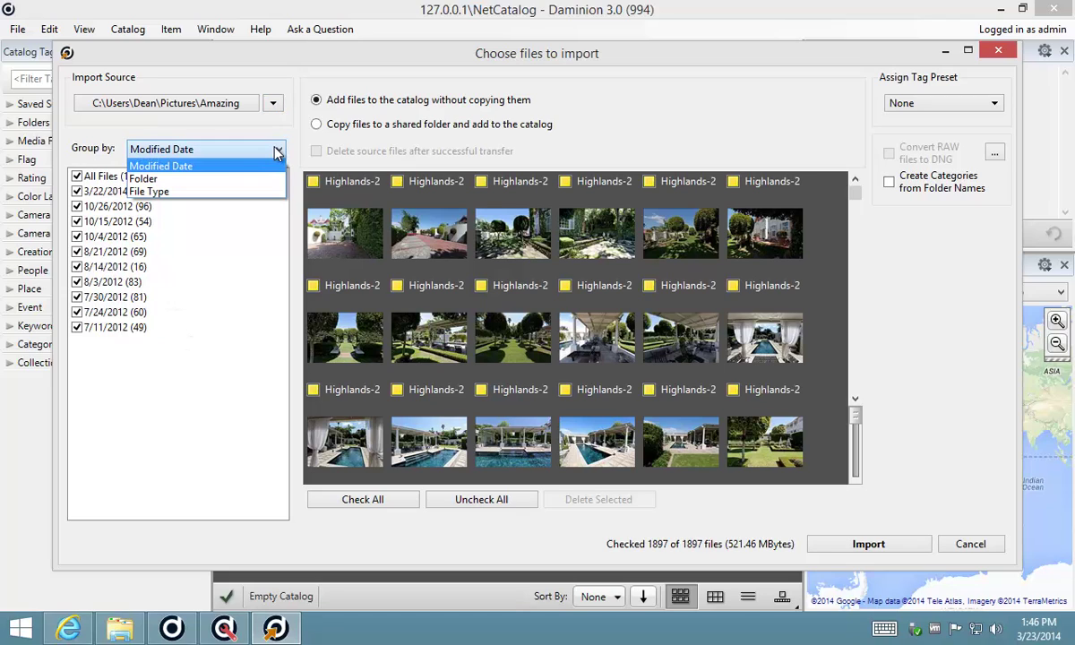
pyautogui.click(164, 183)
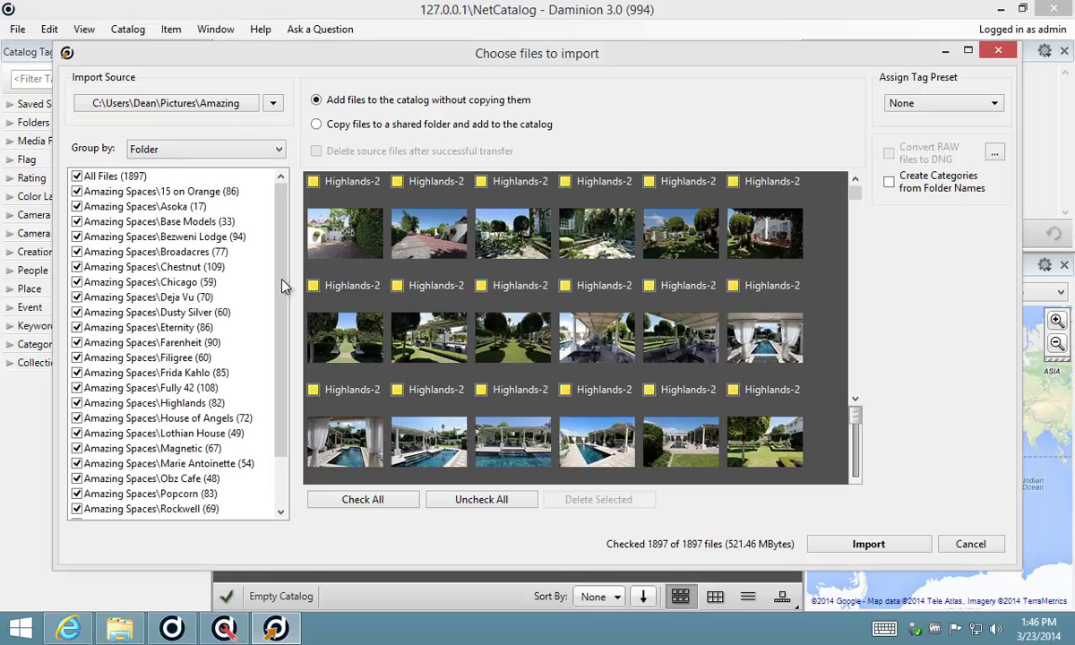
pyautogui.moveTo(278, 215)
pyautogui.mouseDown()
pyautogui.moveTo(278, 260)
pyautogui.moveTo(279, 228)
pyautogui.mouseUp()
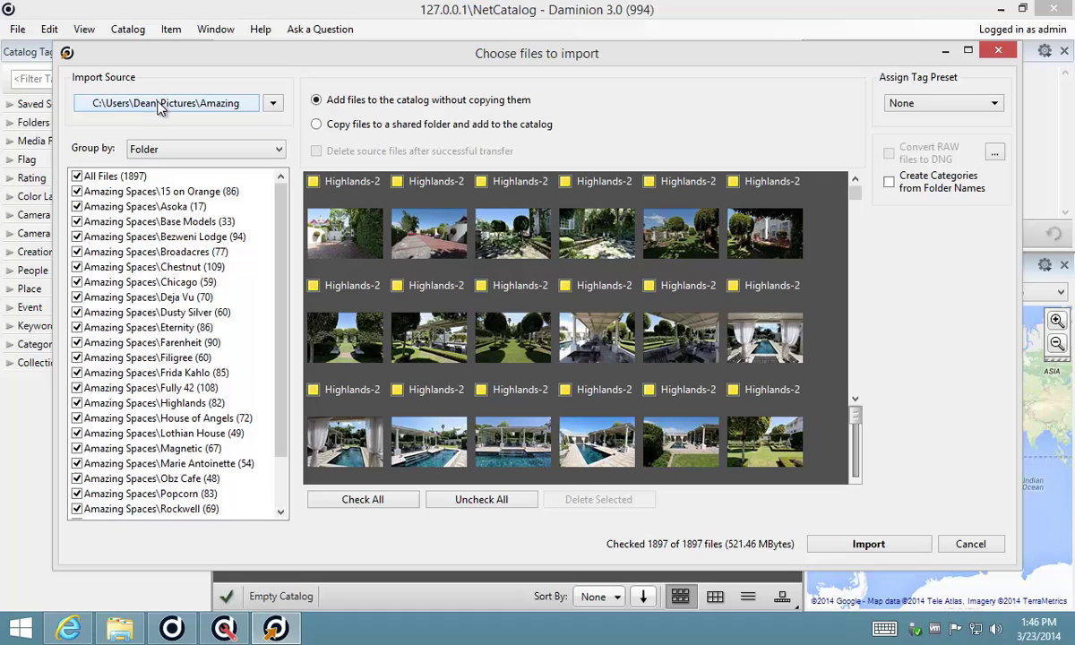
pyautogui.click(274, 104)
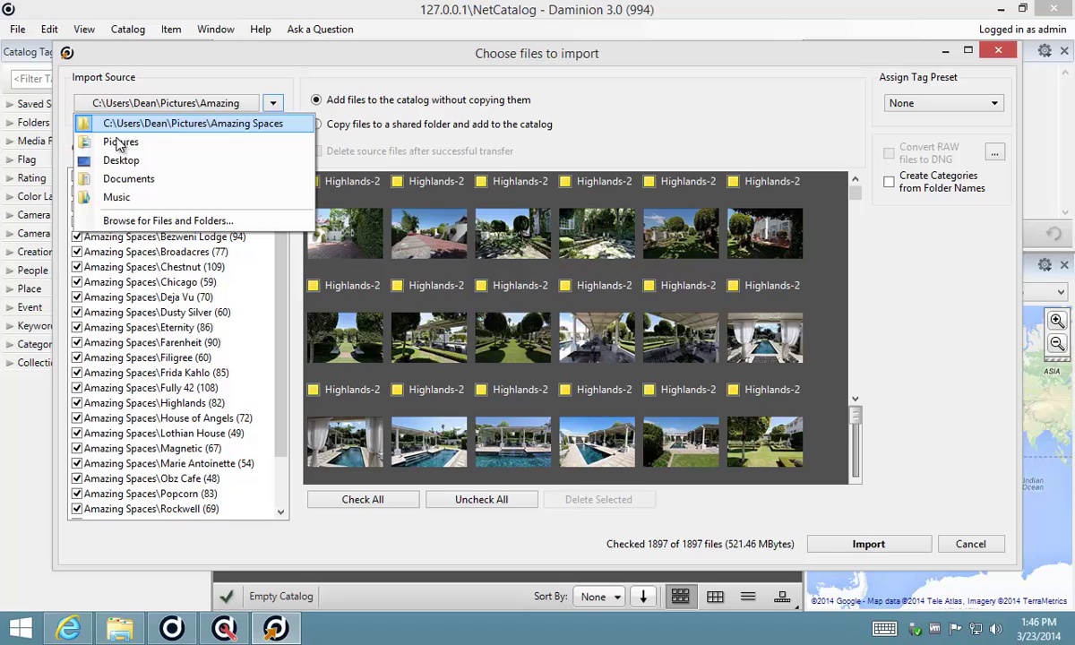
pyautogui.click(583, 56)
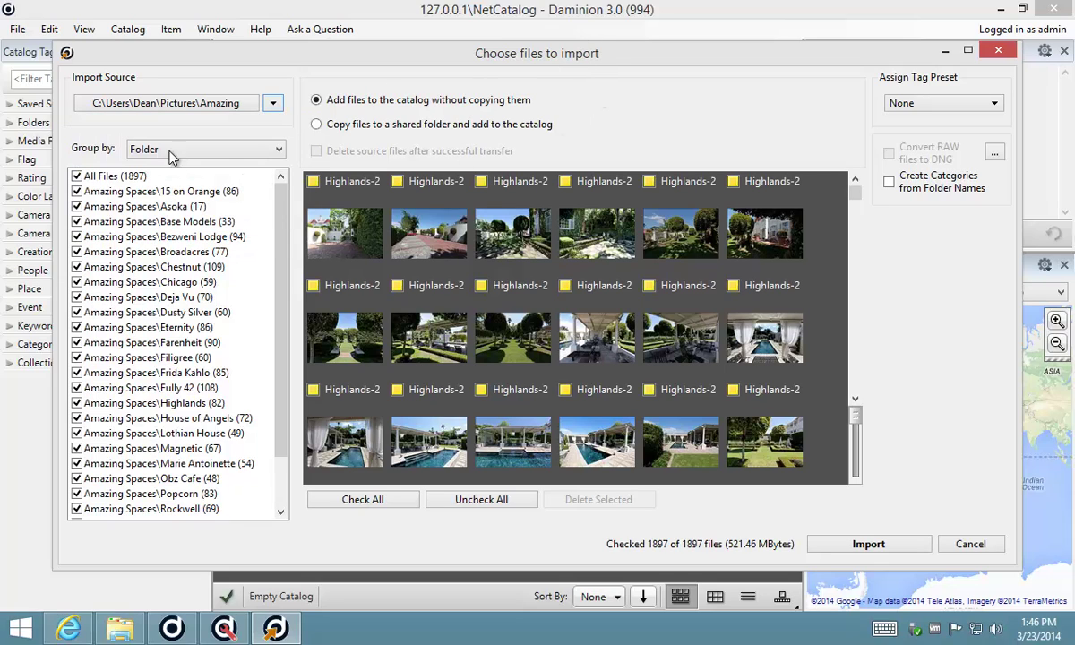
pyautogui.click(278, 153)
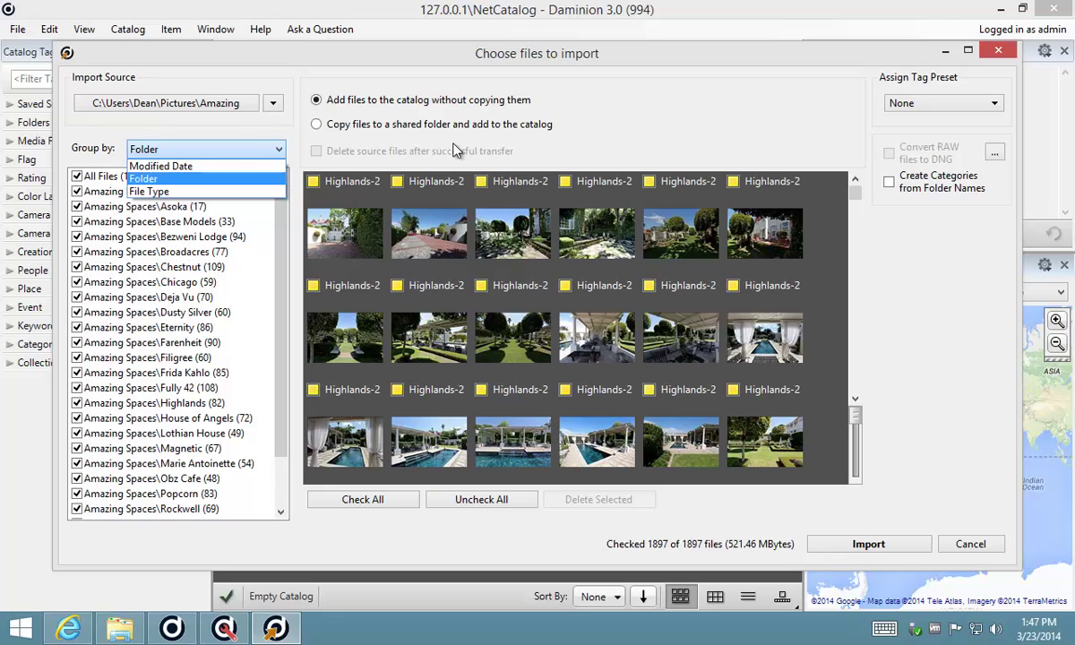
pyautogui.click(655, 124)
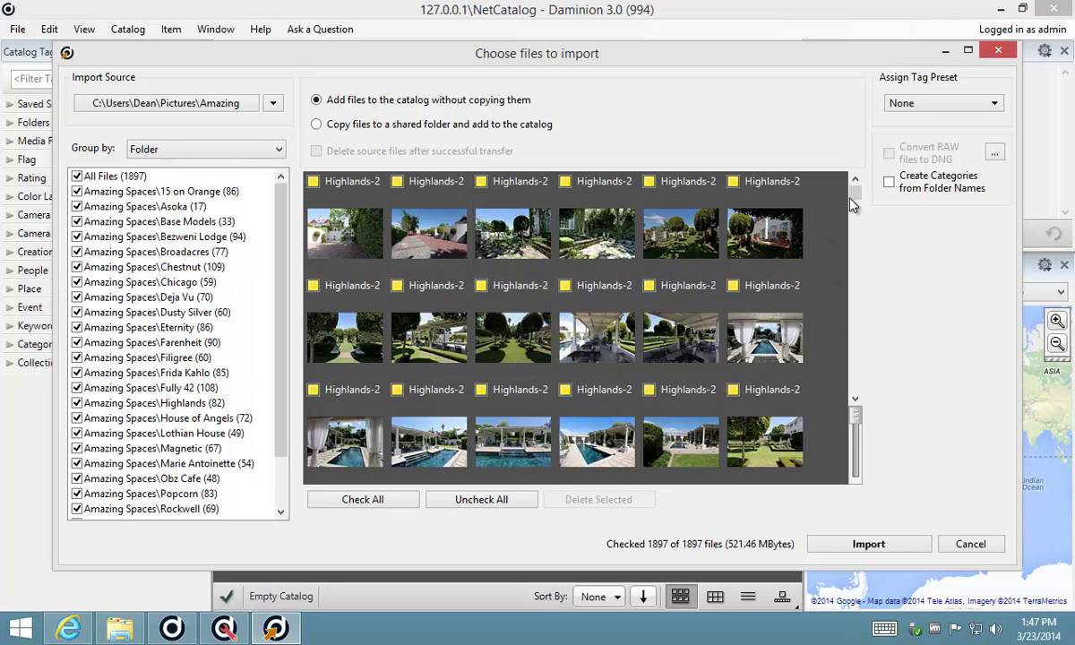
pyautogui.moveTo(856, 197); pyautogui.dragTo(858, 212)
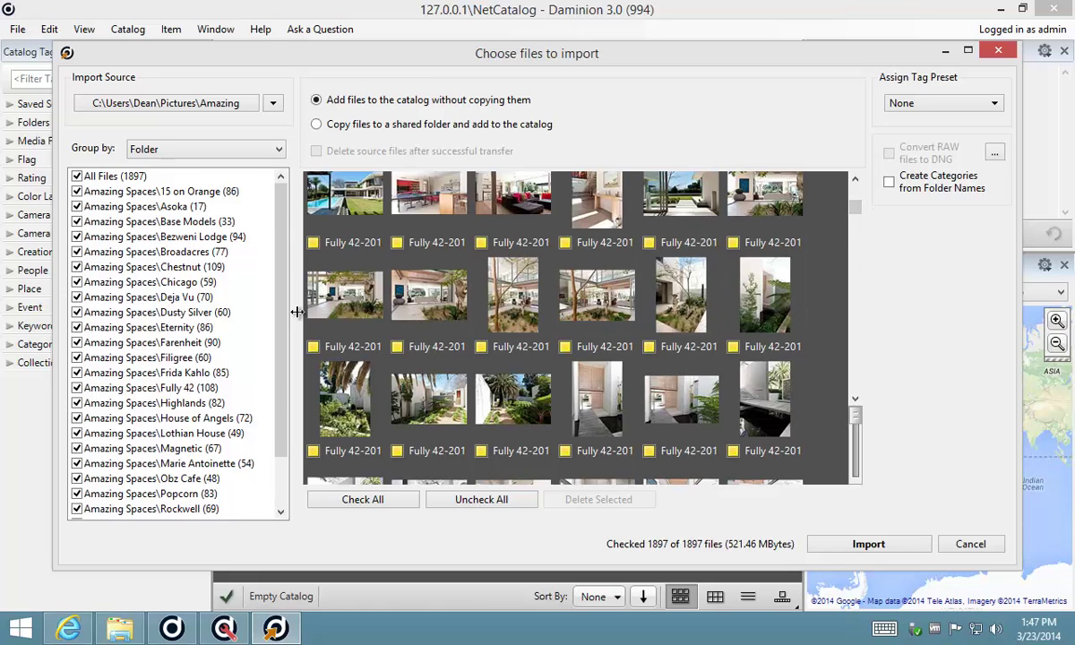
pyautogui.click(274, 150)
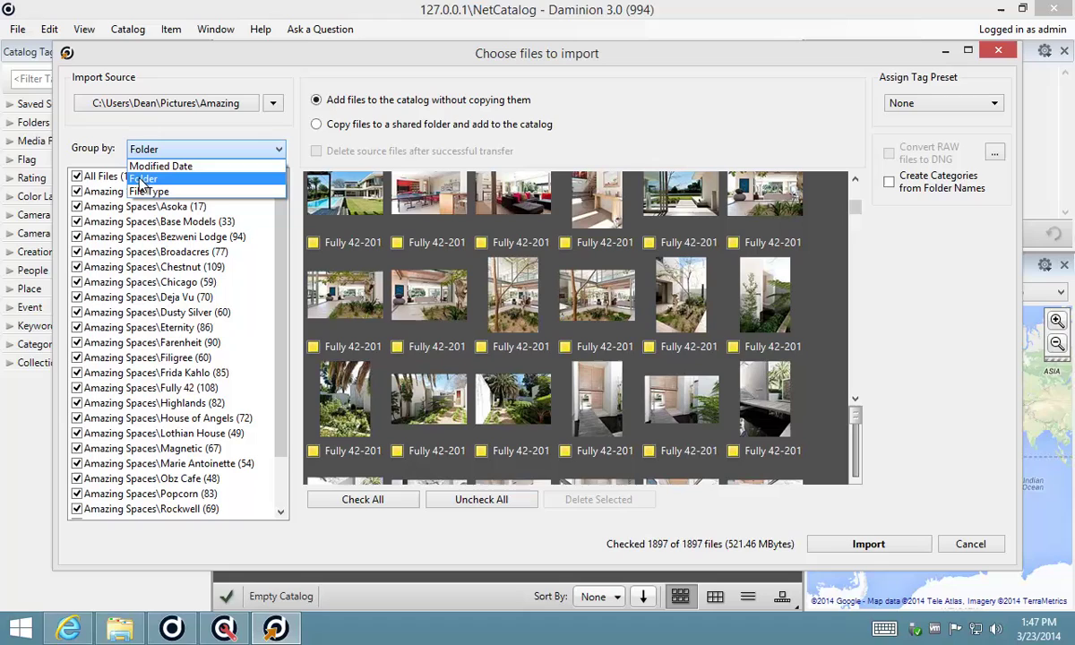
# Uncheck and recheck Base Models, then choose to copy files into a shared folder.
pyautogui.click(90, 145)
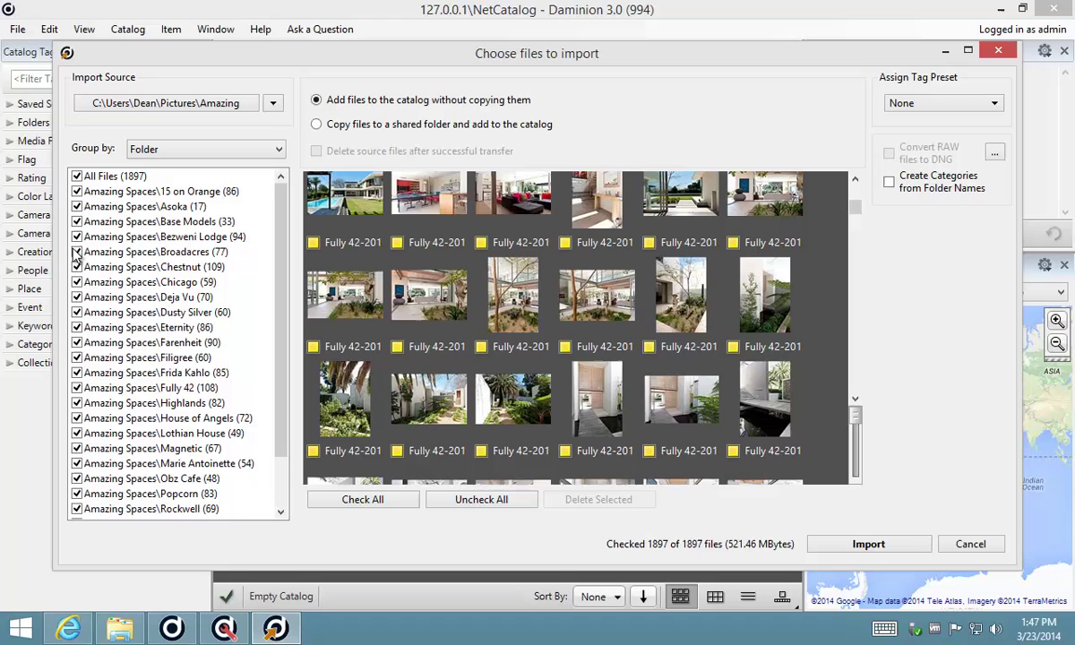
pyautogui.click(77, 222)
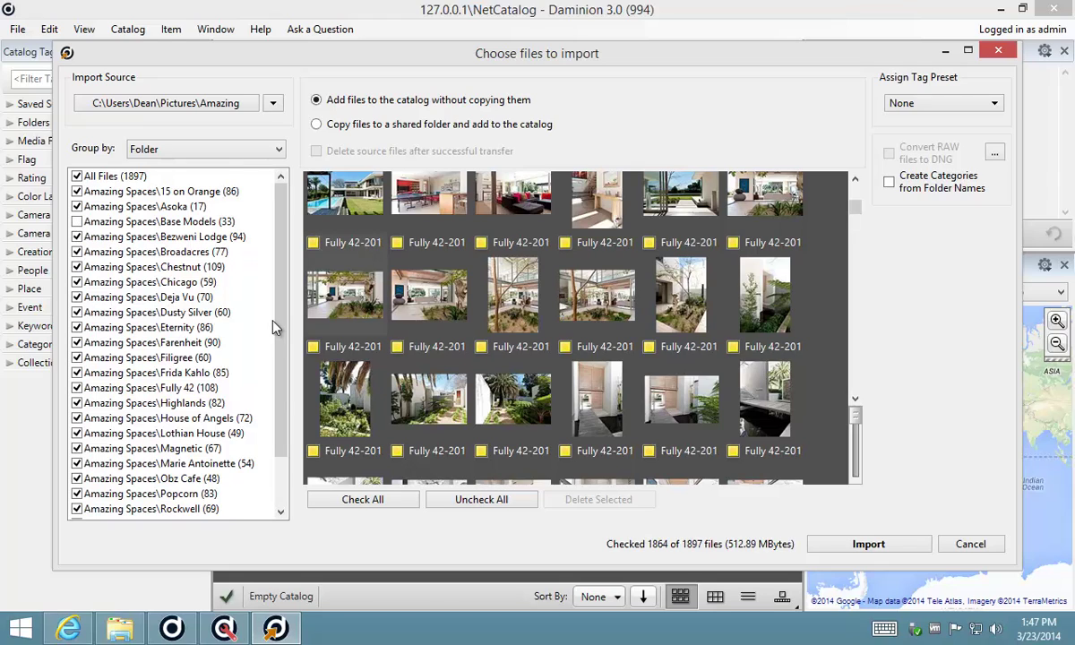
pyautogui.click(77, 222)
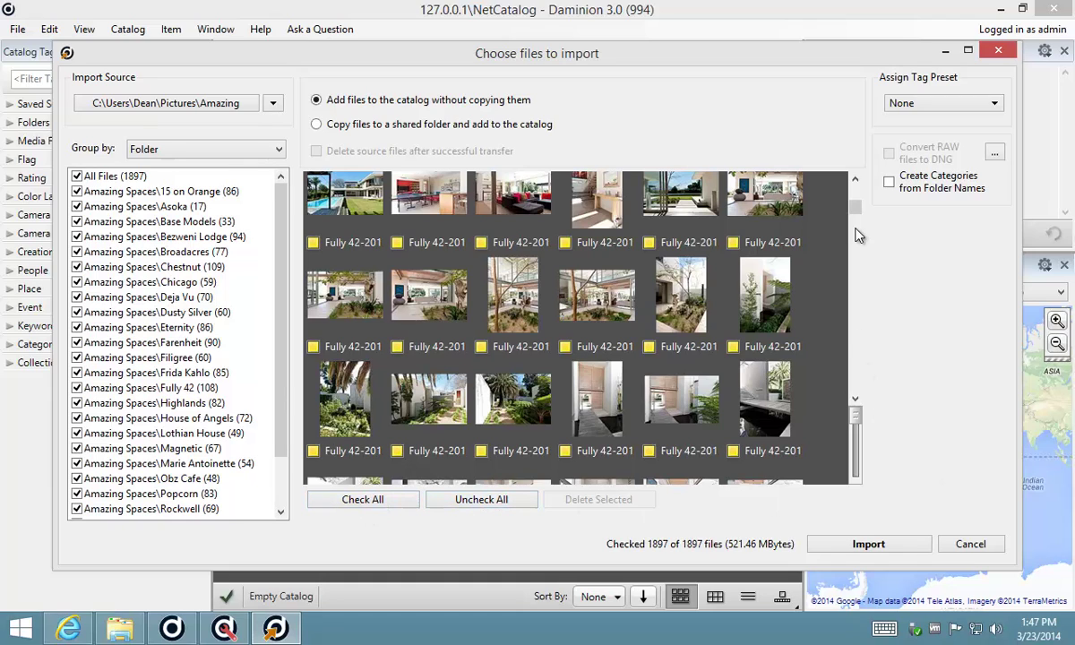
pyautogui.moveTo(855, 213); pyautogui.dragTo(855, 193)
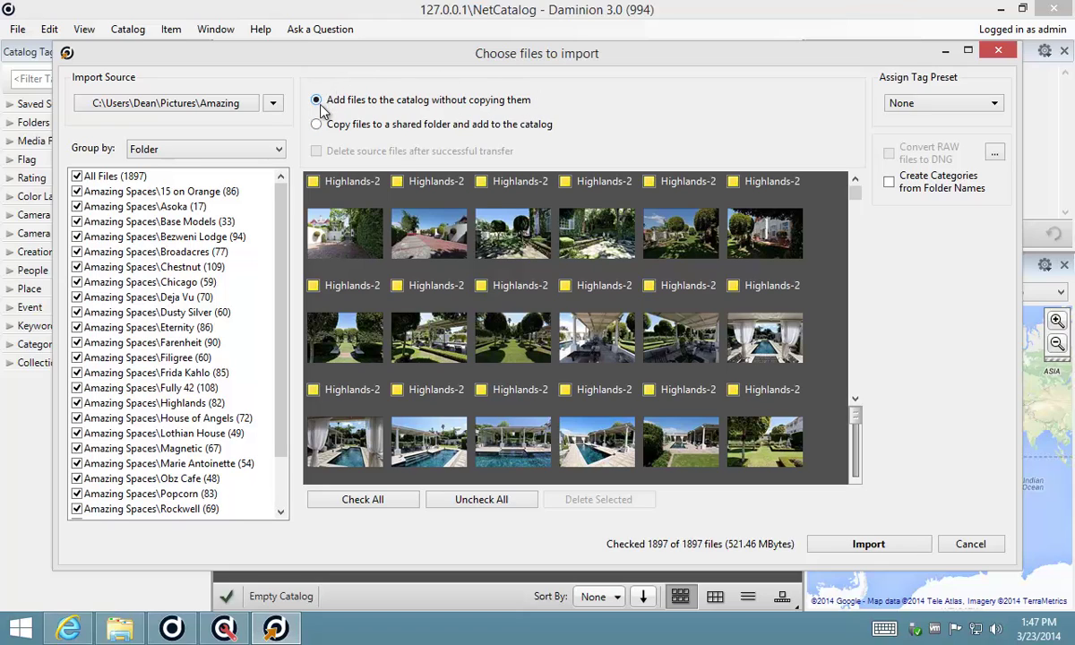
pyautogui.click(121, 631)
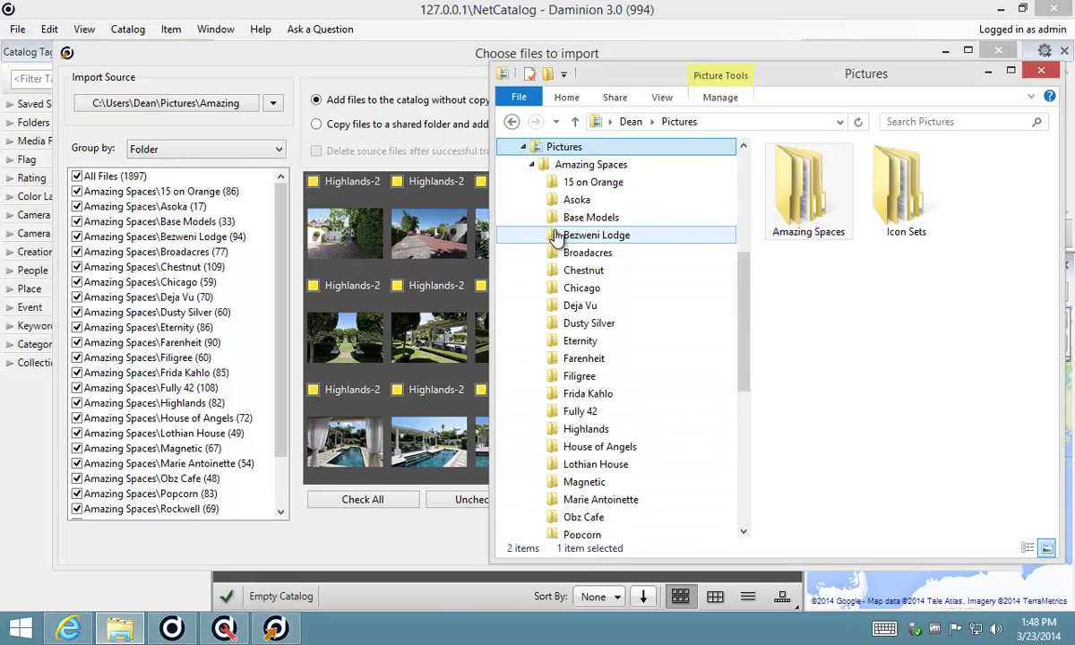
pyautogui.click(428, 57)
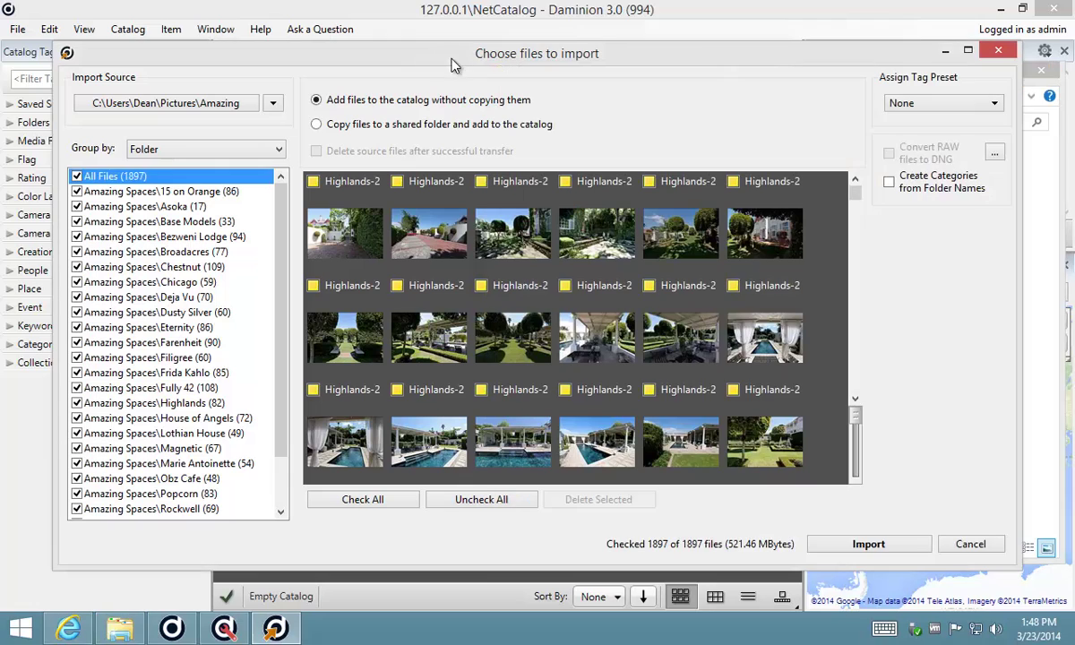
pyautogui.click(322, 126)
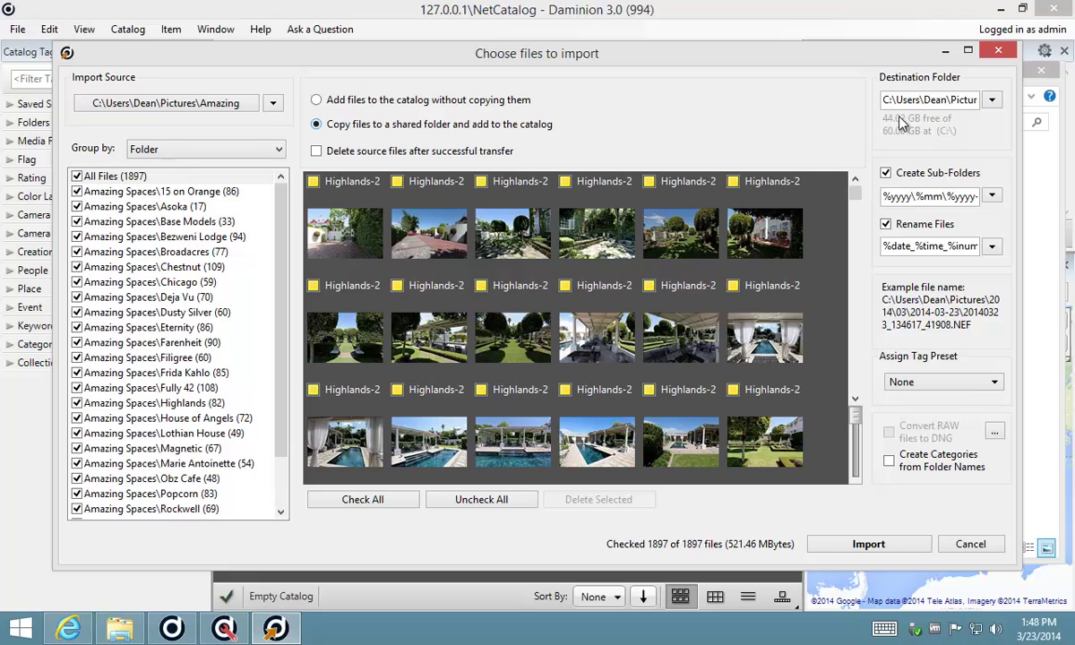
pyautogui.click(992, 101)
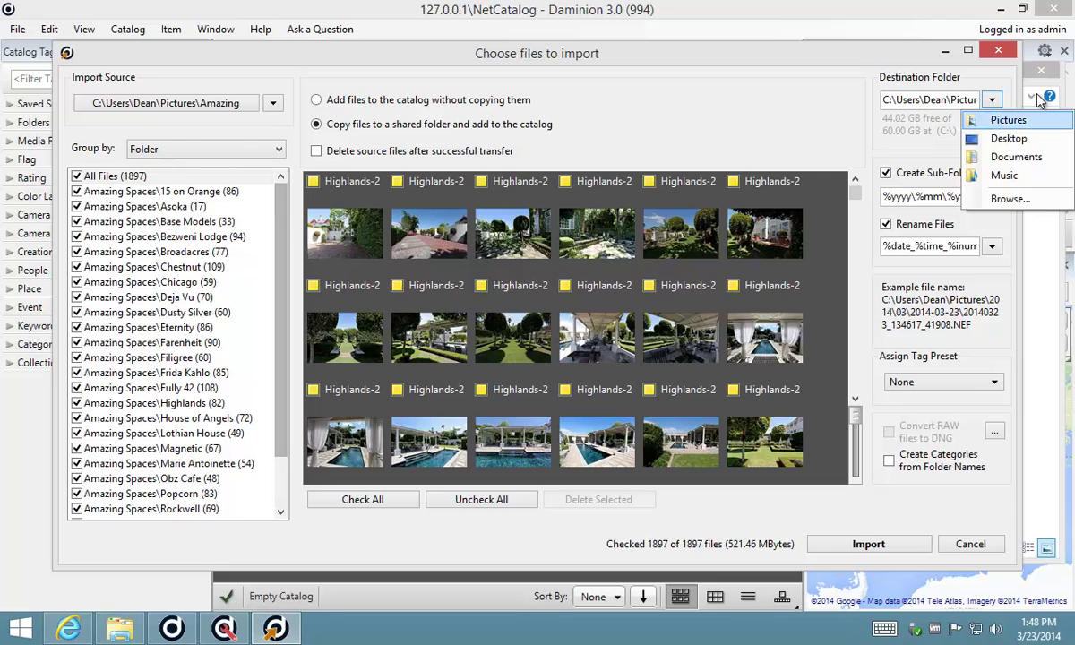
pyautogui.click(800, 117)
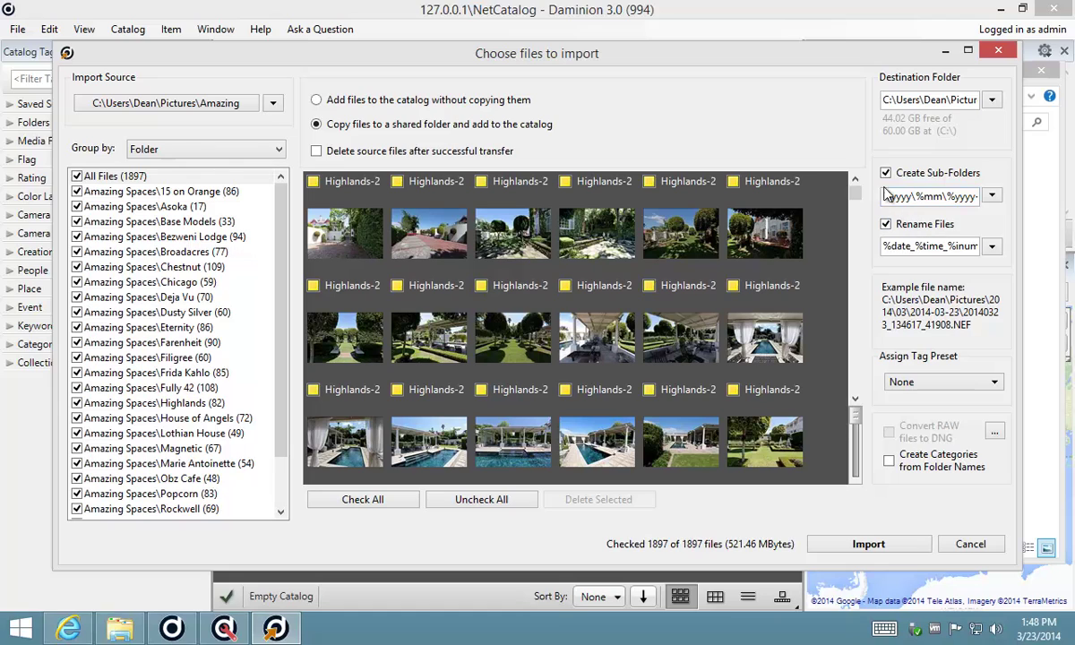
pyautogui.click(993, 198)
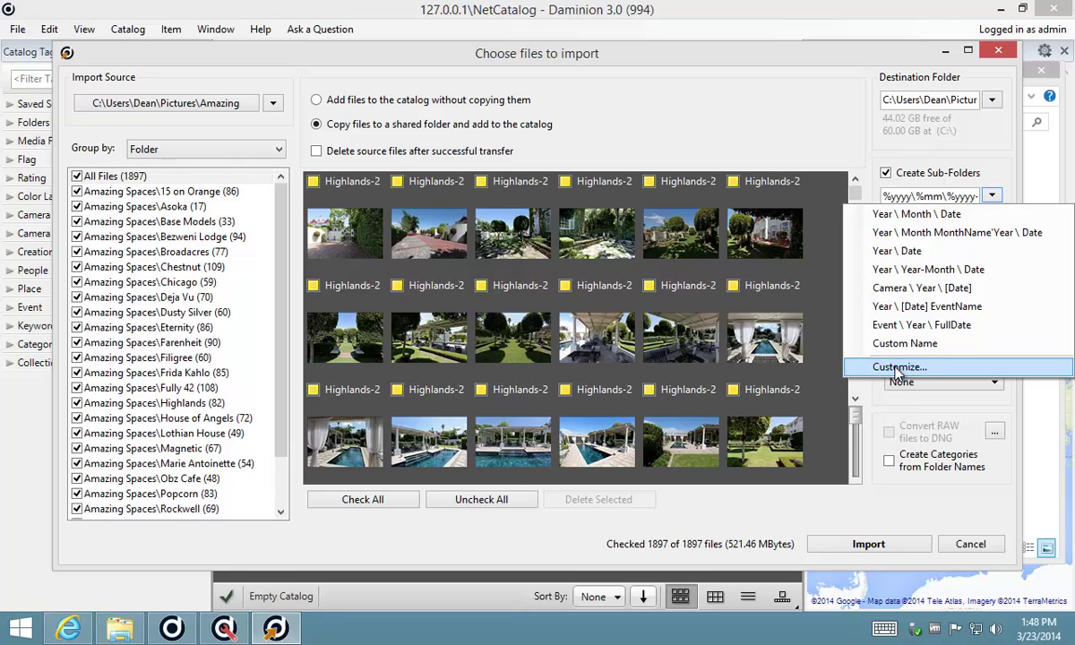
pyautogui.click(856, 149)
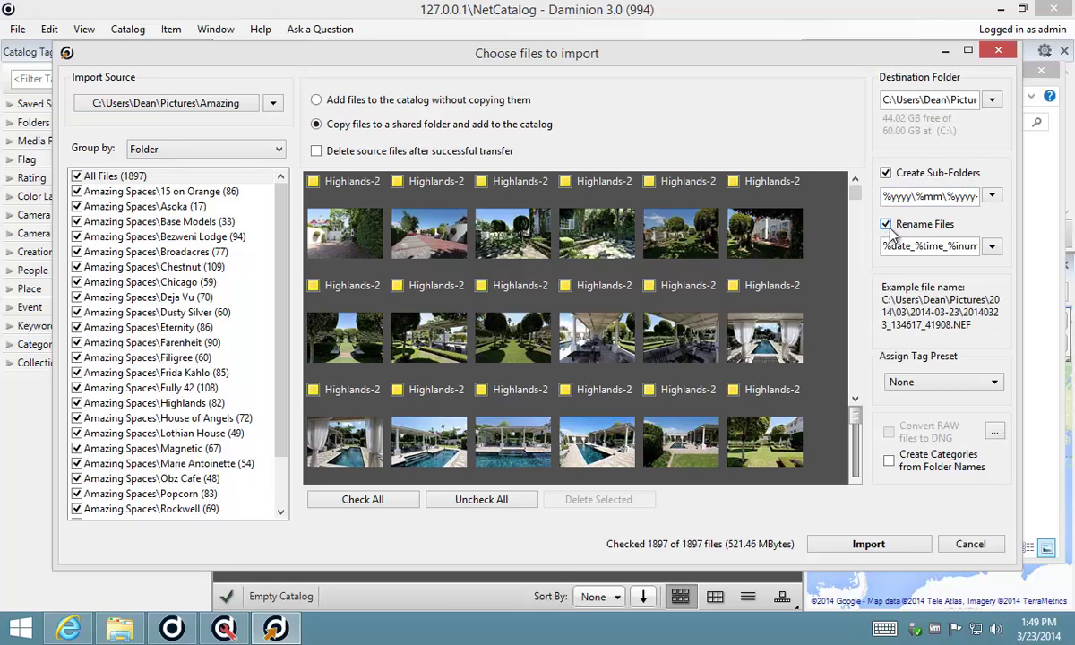
pyautogui.click(992, 246)
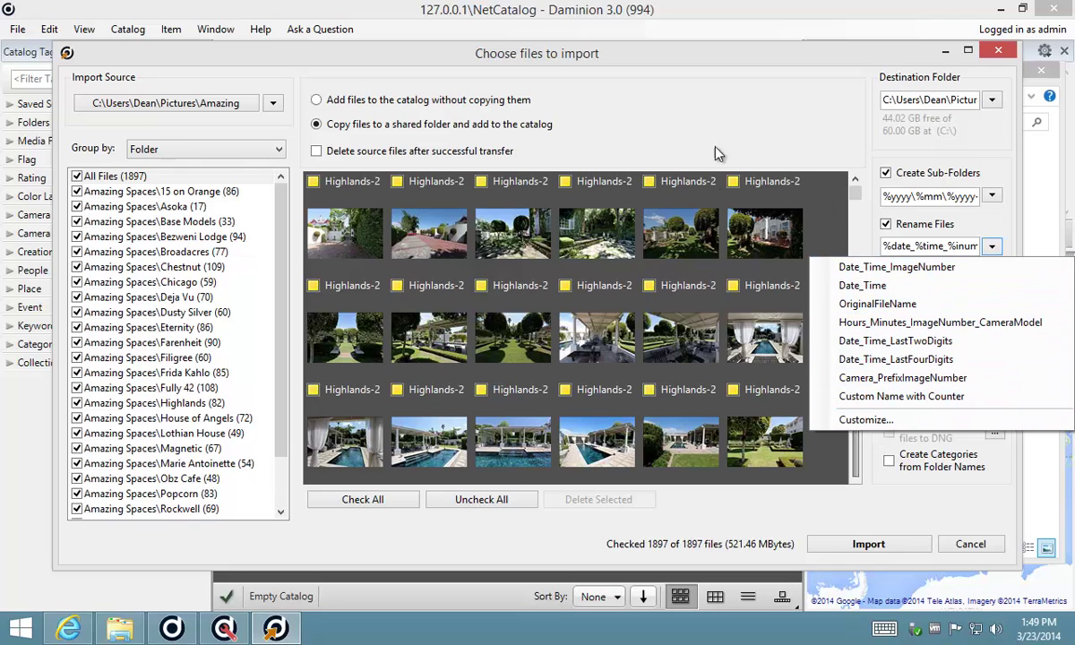
pyautogui.click(781, 112)
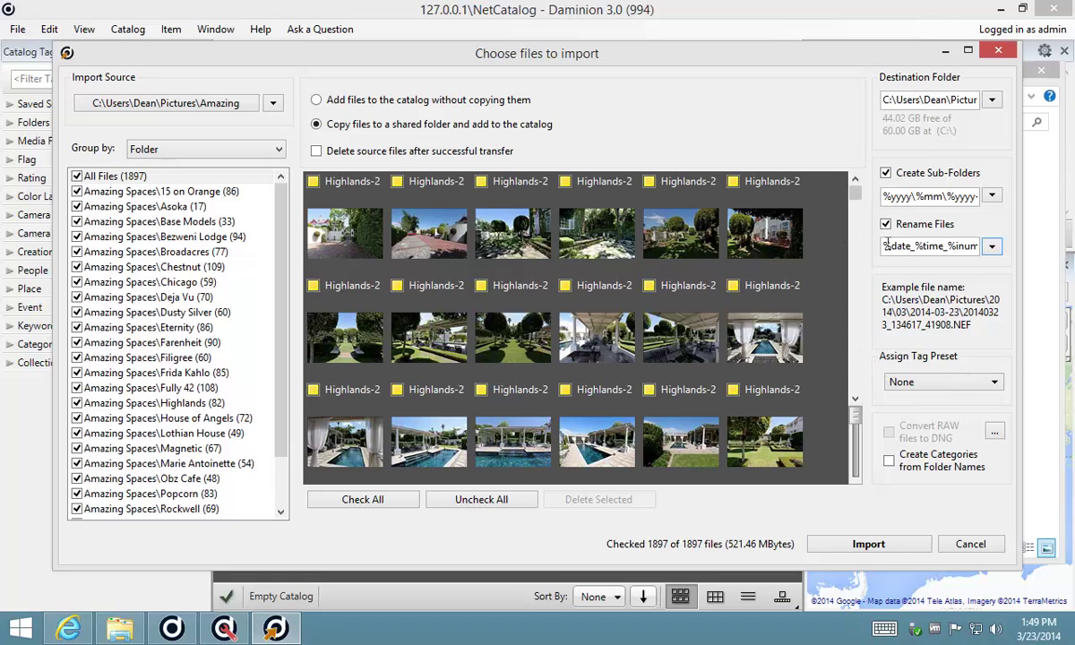
# Switch back to adding files without copying and launch the tag preset editor from Assign Tag Preset.
pyautogui.click(350, 103)
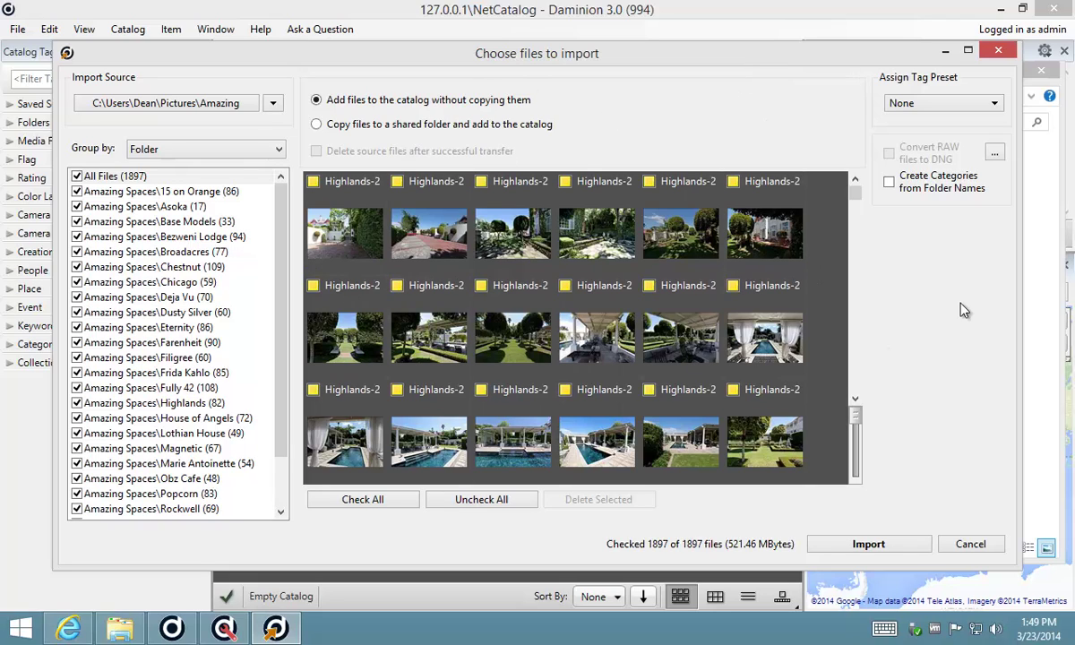
pyautogui.click(995, 103)
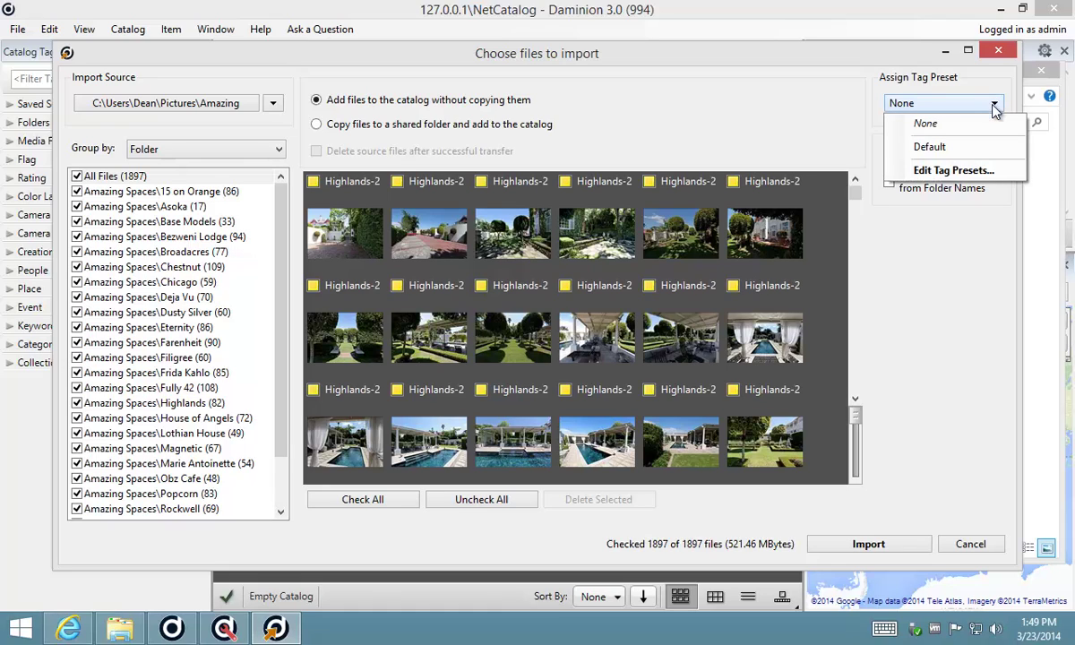
pyautogui.click(953, 171)
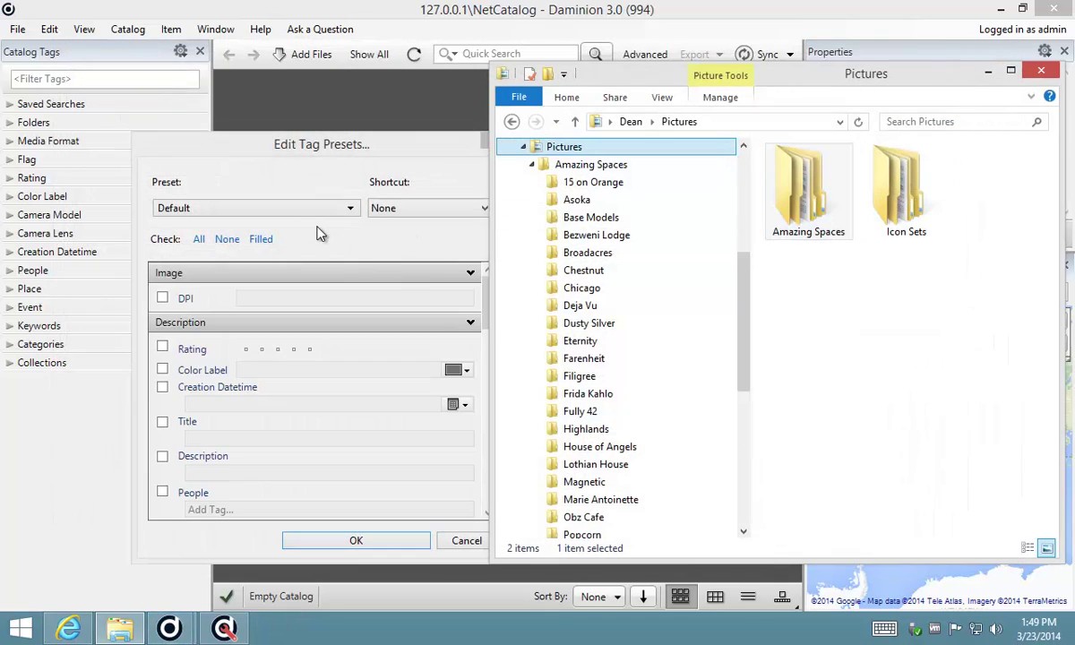
# Move the Edit Tag Presets window to the top left and enlarge it.
pyautogui.moveTo(301, 157); pyautogui.dragTo(305, 46)
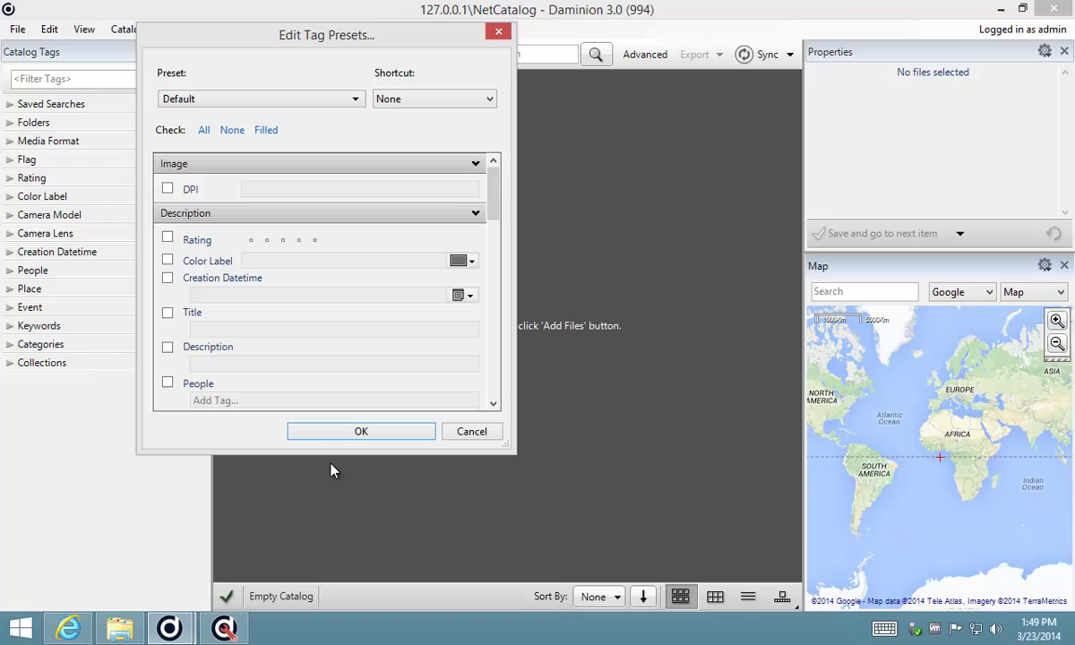
pyautogui.moveTo(328, 455); pyautogui.dragTo(322, 577)
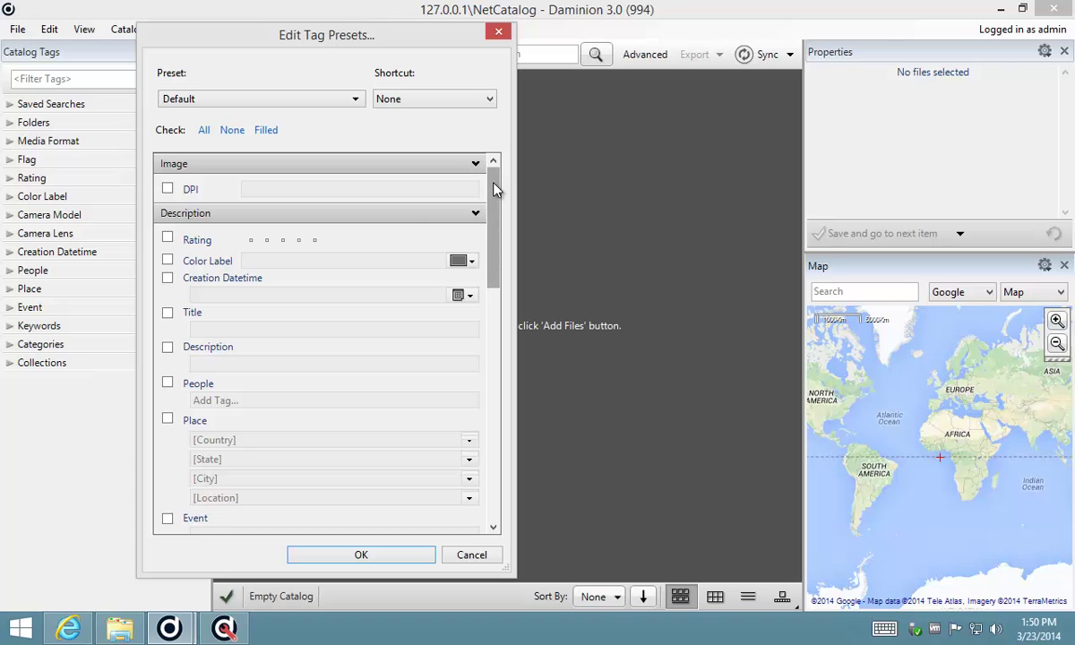
pyautogui.moveTo(495, 188); pyautogui.dragTo(497, 163)
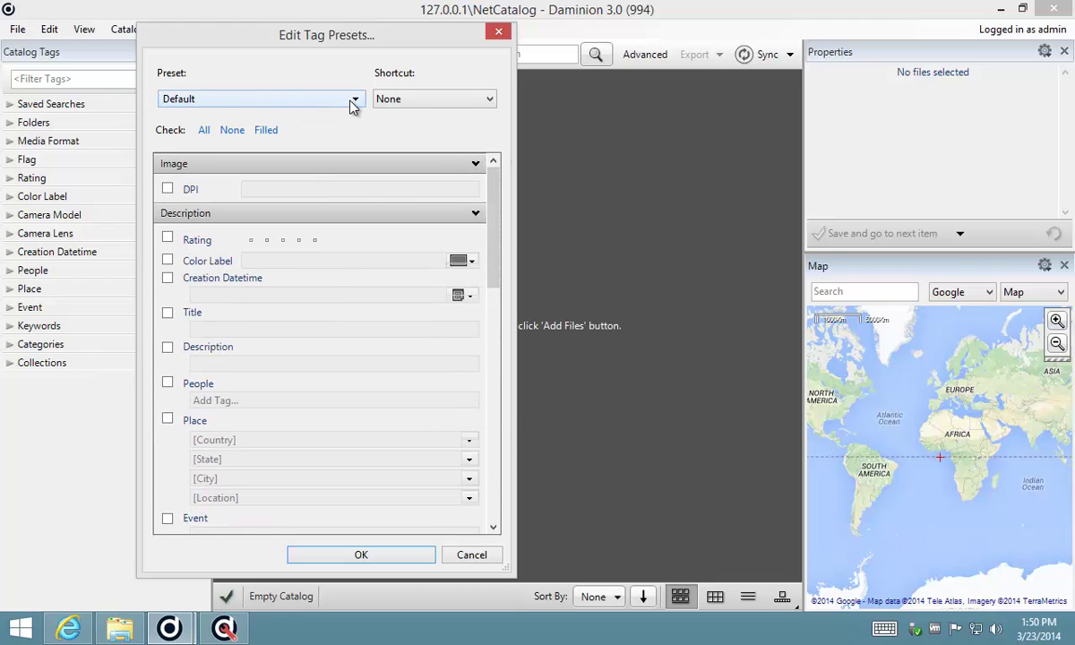
# Create a new preset named Amazing Spaces with its shortcut left as None.
pyautogui.click(352, 102)
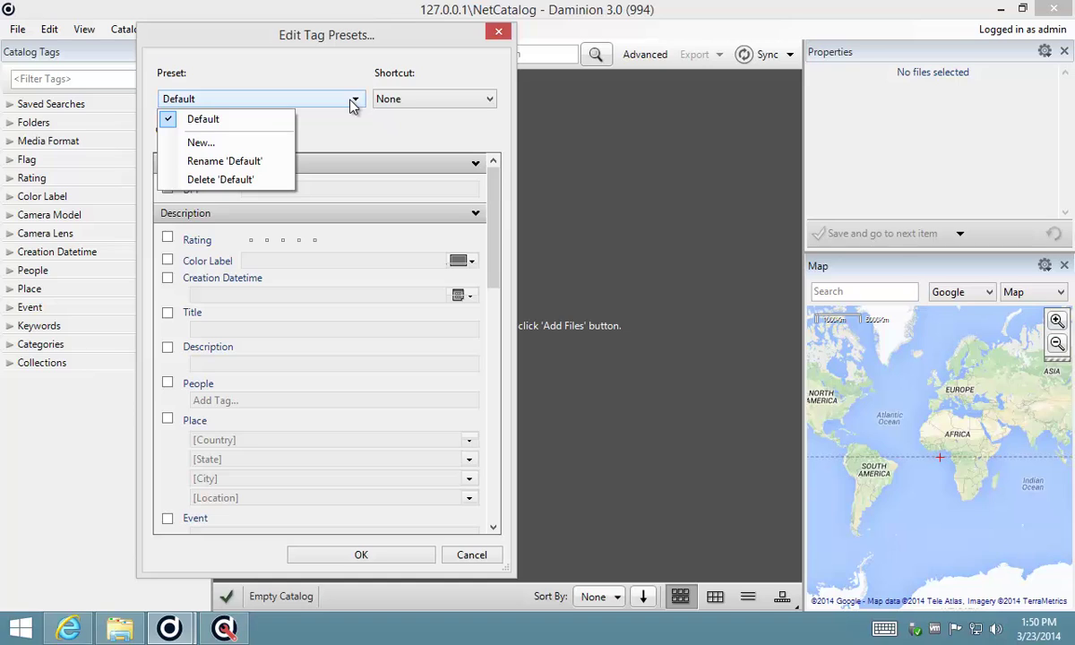
pyautogui.click(208, 142)
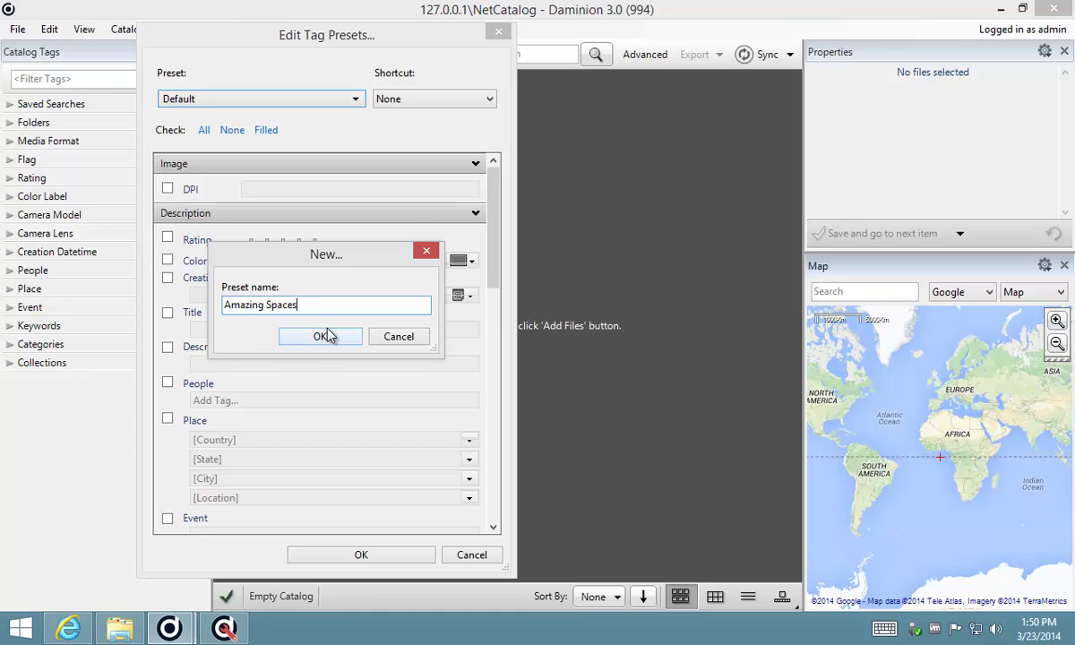
pyautogui.click(291, 337)
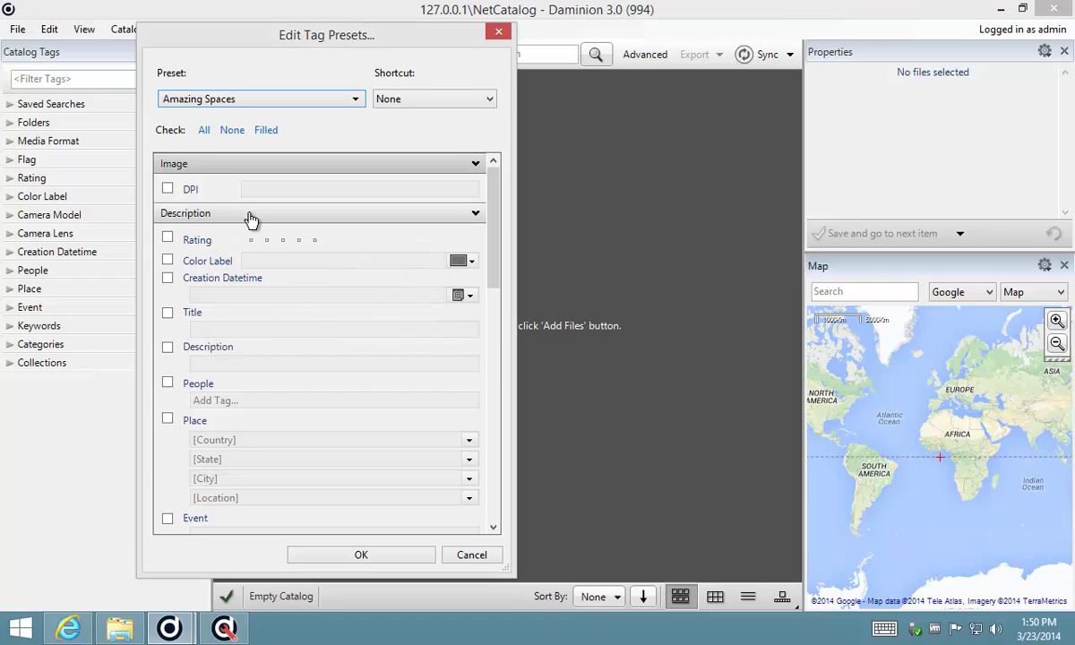
pyautogui.click(428, 104)
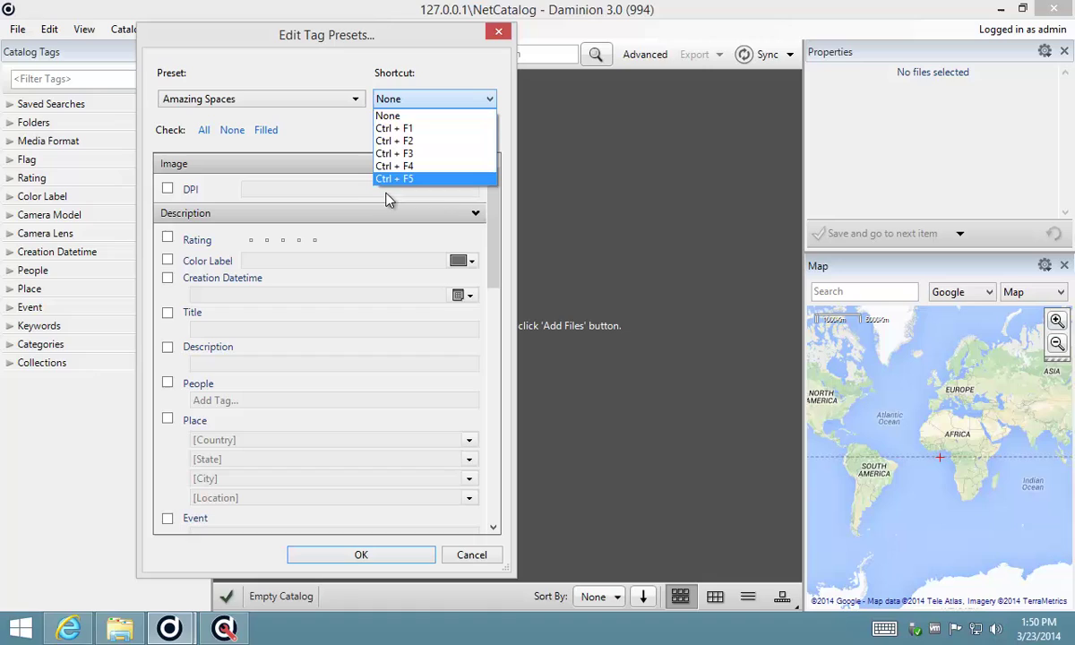
pyautogui.click(395, 116)
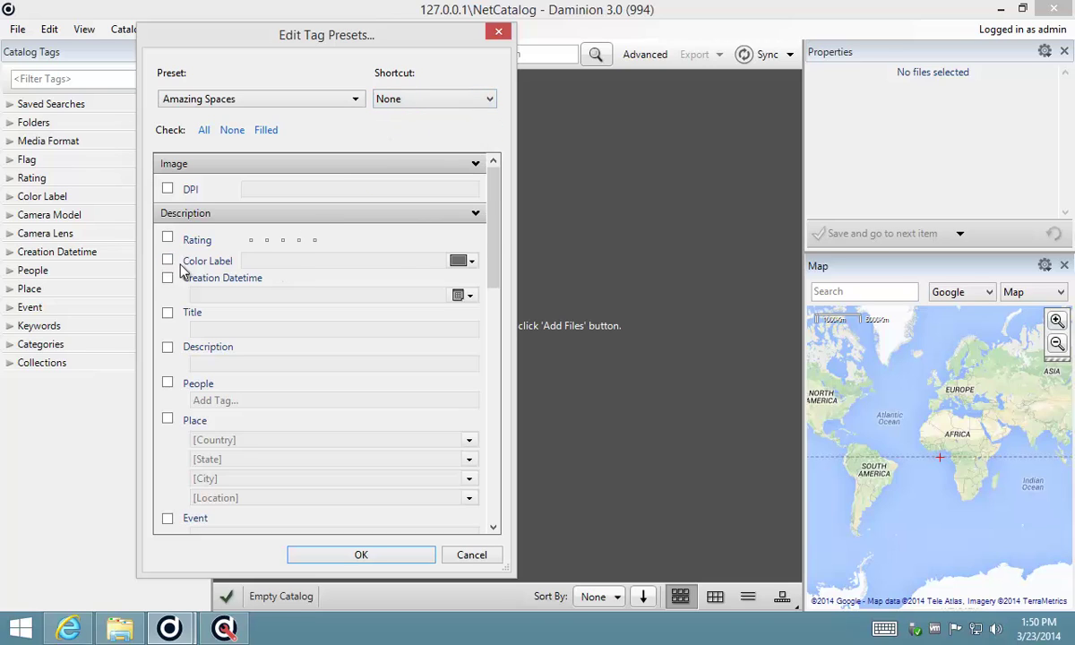
pyautogui.scroll(-5, 495, 239)
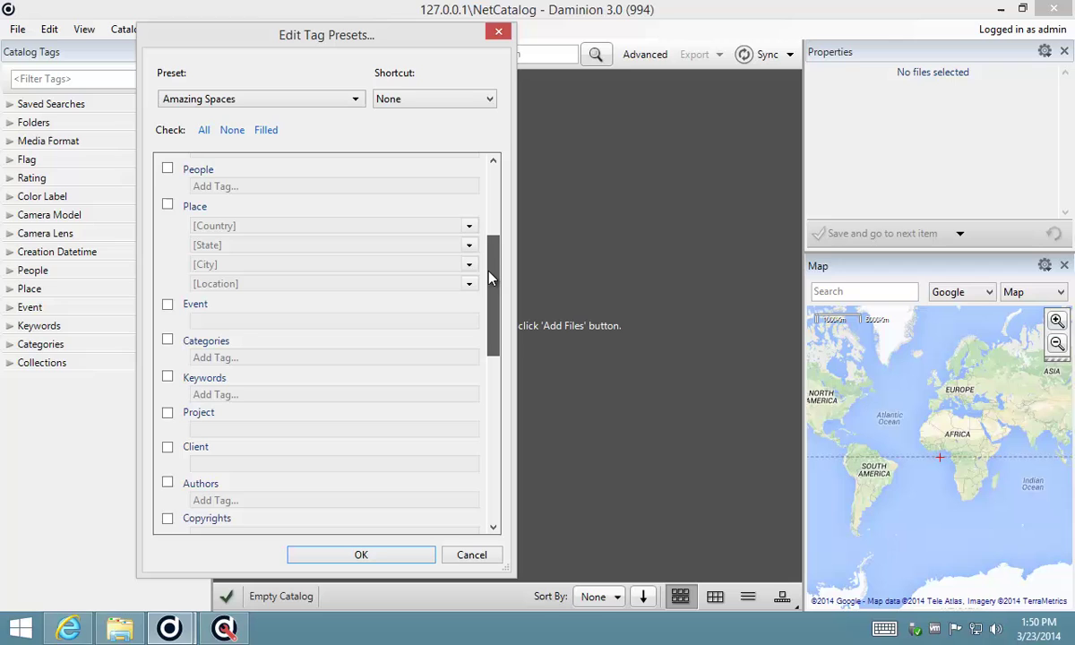
pyautogui.moveTo(489, 283); pyautogui.dragTo(490, 359)
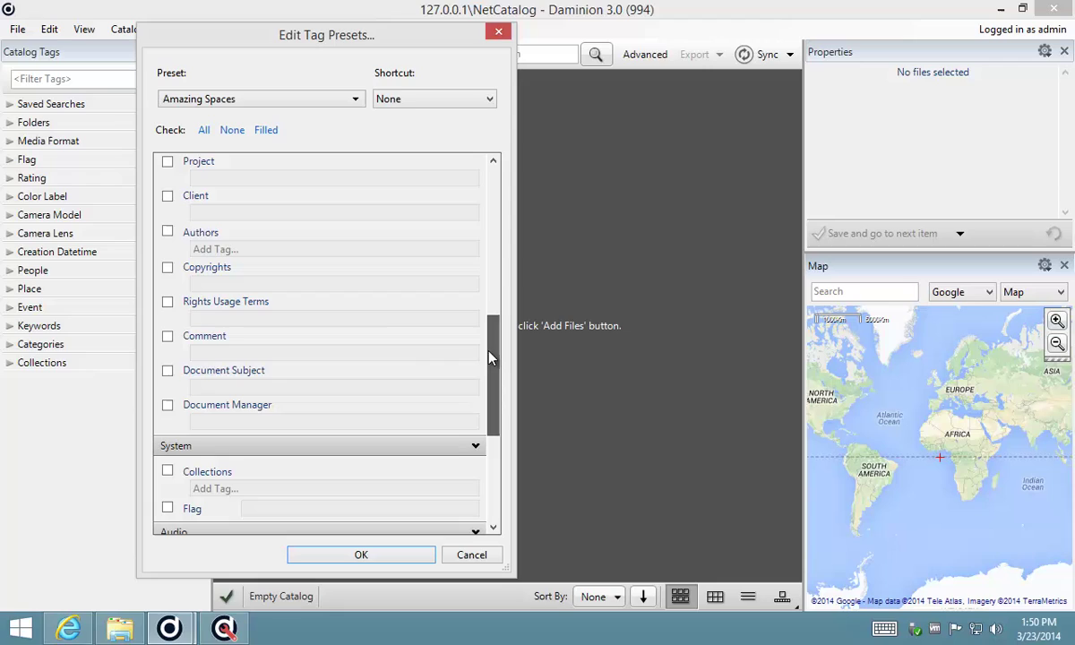
# Set the preset's Authors tag to Amazing Spaces.
pyautogui.click(253, 249)
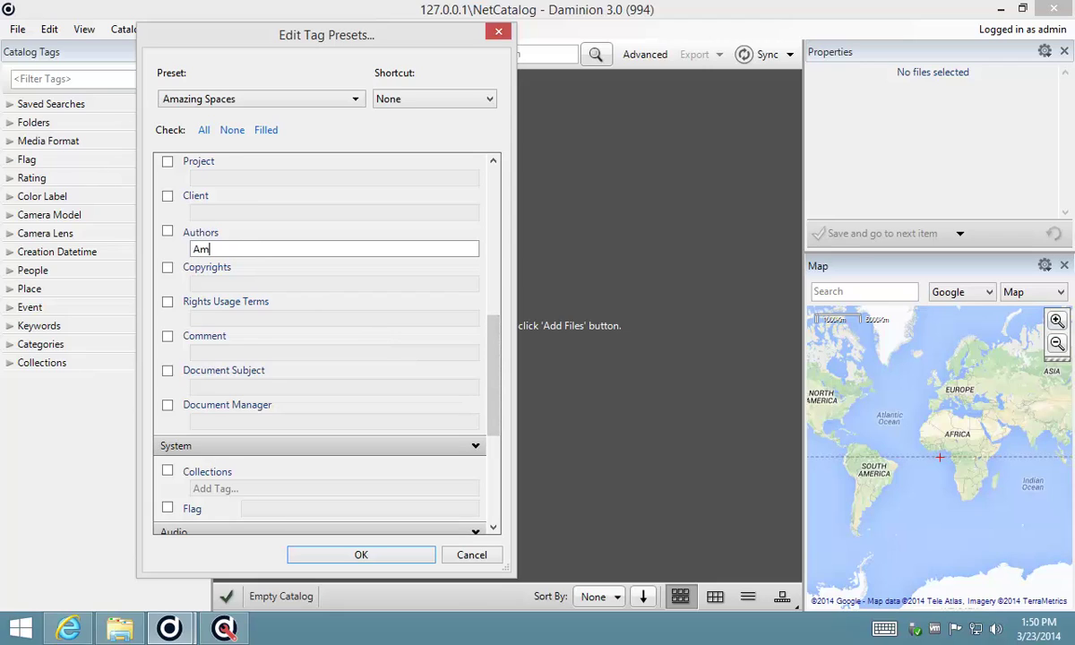
pyautogui.write('Ama')
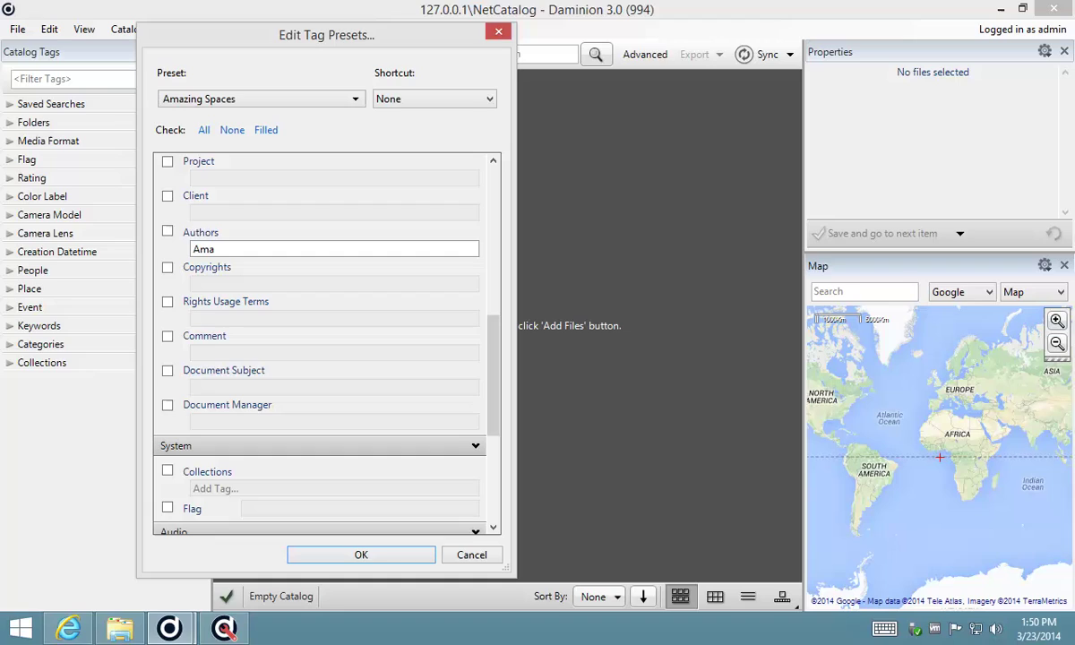
pyautogui.write('zin')
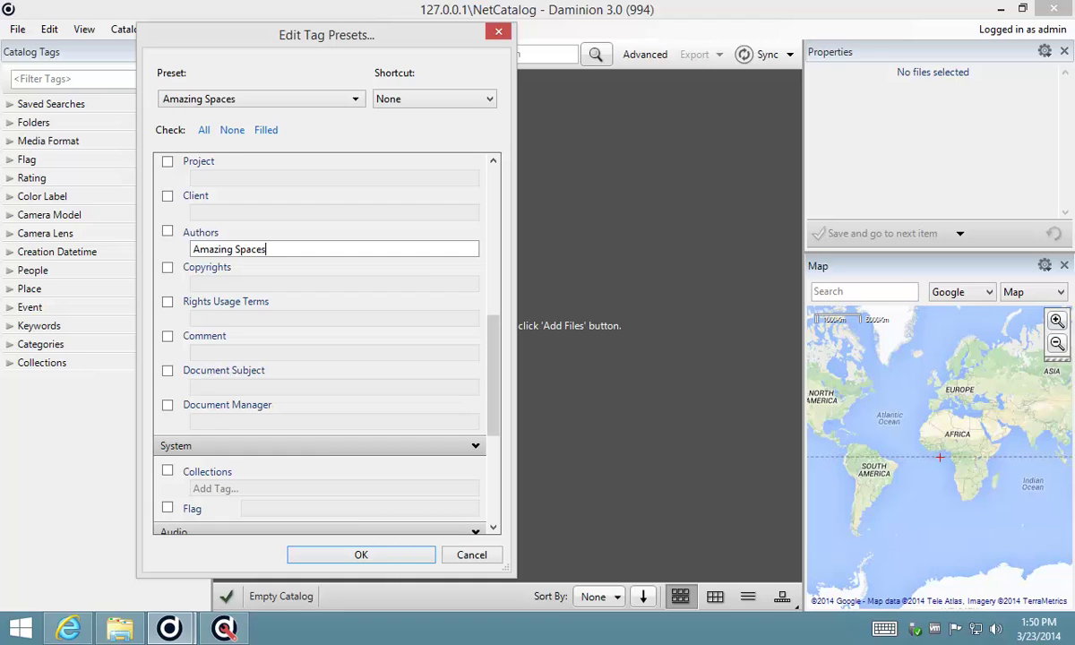
pyautogui.write('g Spaces')
pyautogui.click(220, 282)
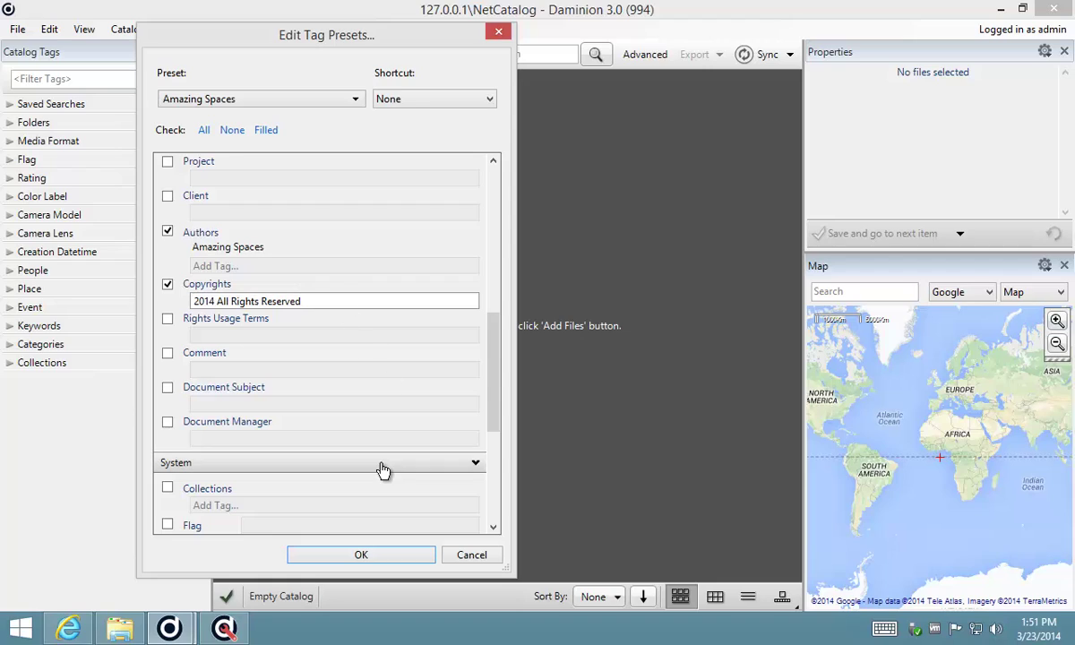
# Move All Rights Reserved from Copyrights into Rights Usage Terms, leaving Copyrights as 2014.
pyautogui.moveTo(218, 303); pyautogui.dragTo(324, 302)
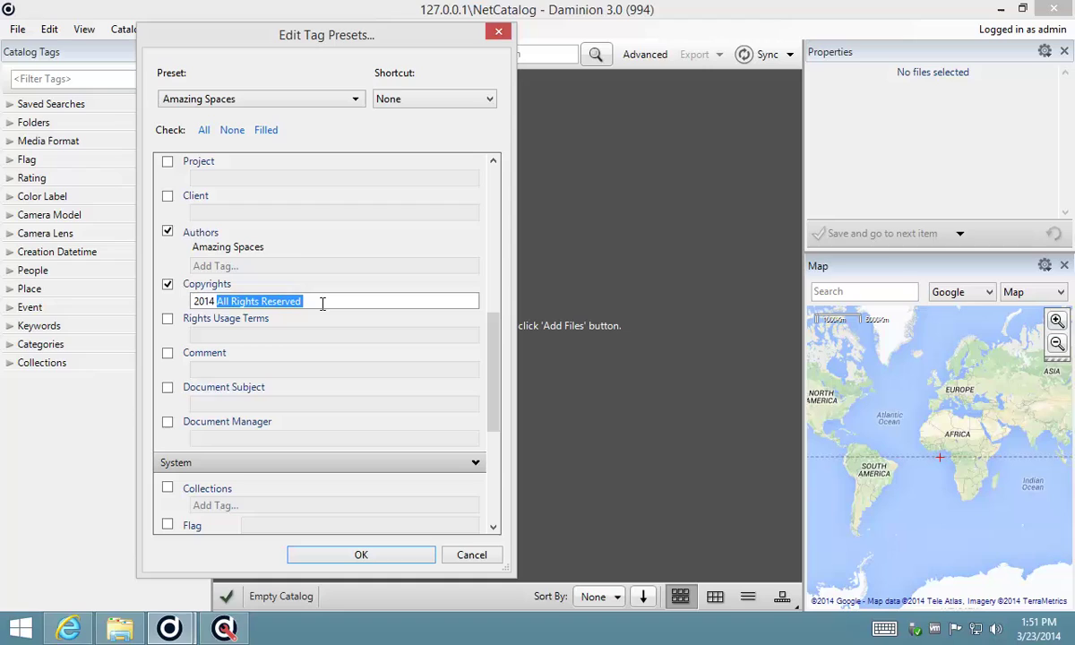
pyautogui.hotkey('ctrl', 'x')
pyautogui.click(244, 337)
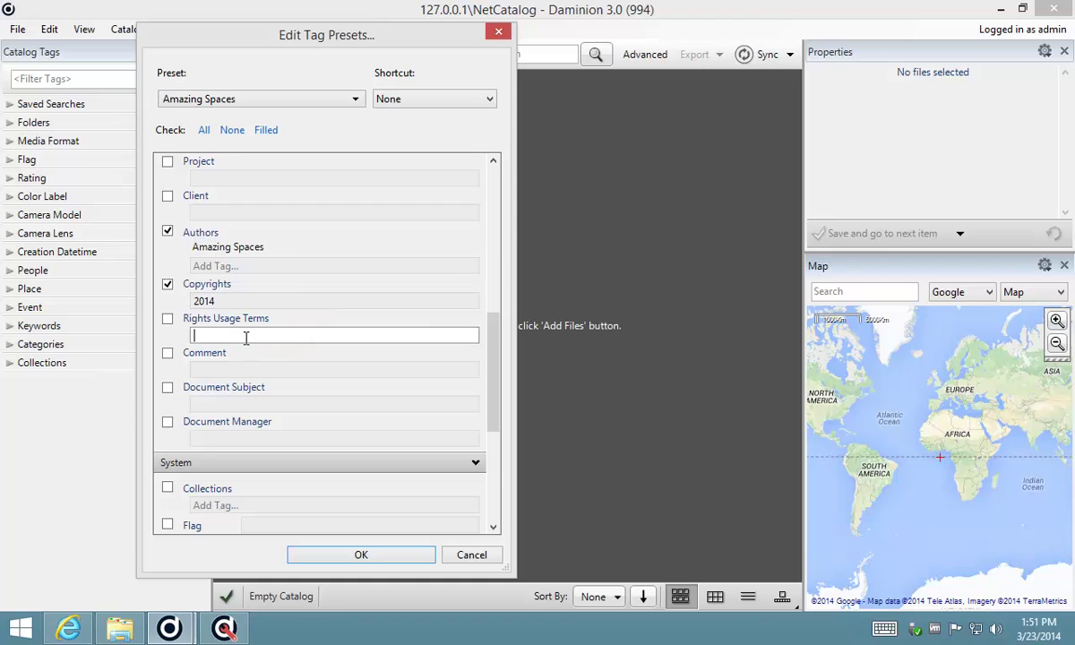
pyautogui.hotkey('ctrl', 'v')
pyautogui.click(256, 301)
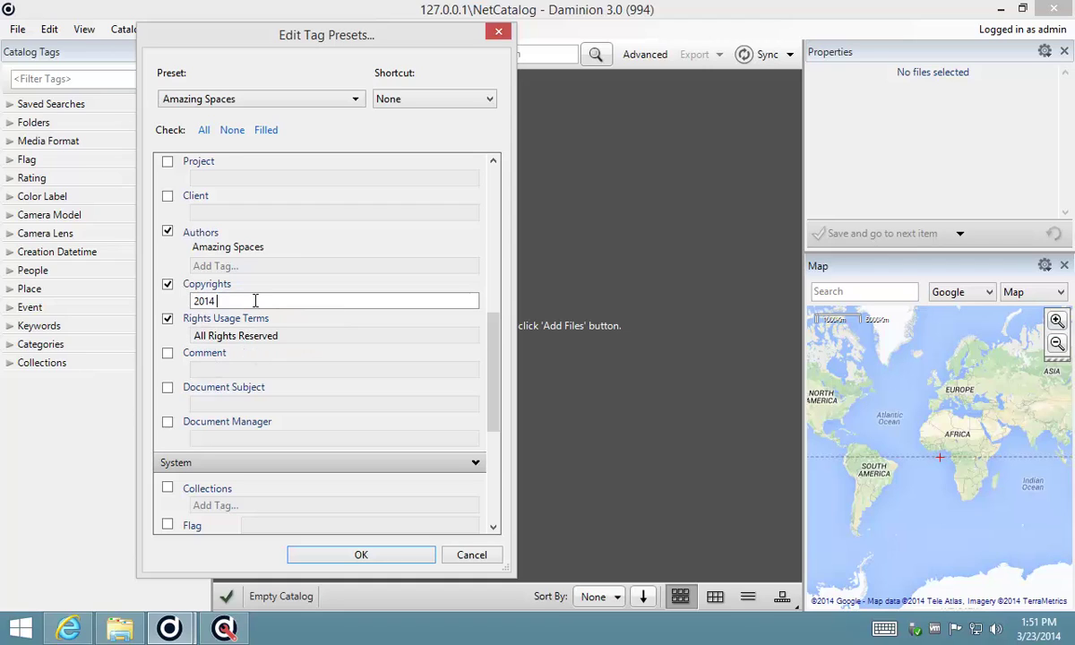
pyautogui.press('BackSpace')
pyautogui.click(278, 336)
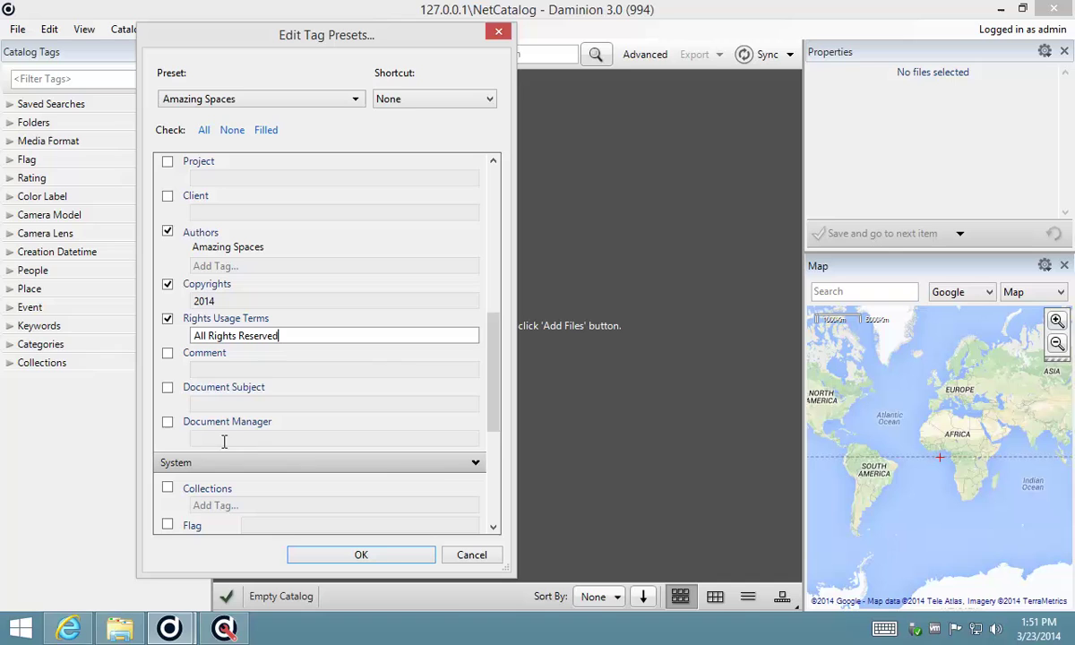
pyautogui.moveTo(492, 382); pyautogui.dragTo(504, 201)
pyautogui.moveTo(499, 278); pyautogui.dragTo(488, 510)
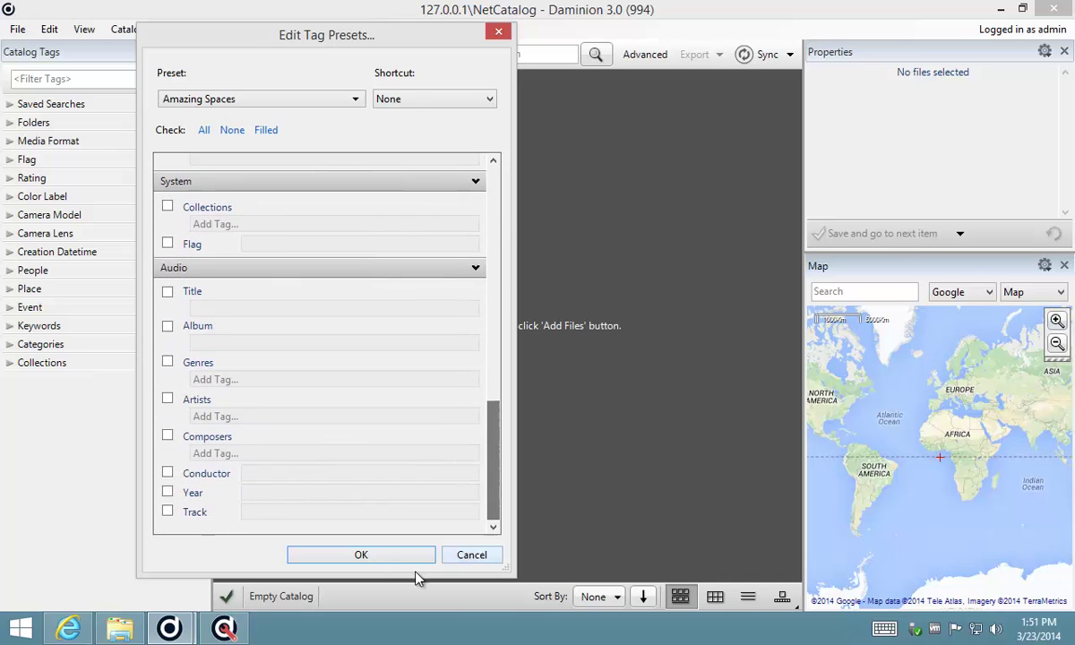
# Save the preset, assign the Amazing Spaces tag preset and create categories from folder names.
pyautogui.click(356, 555)
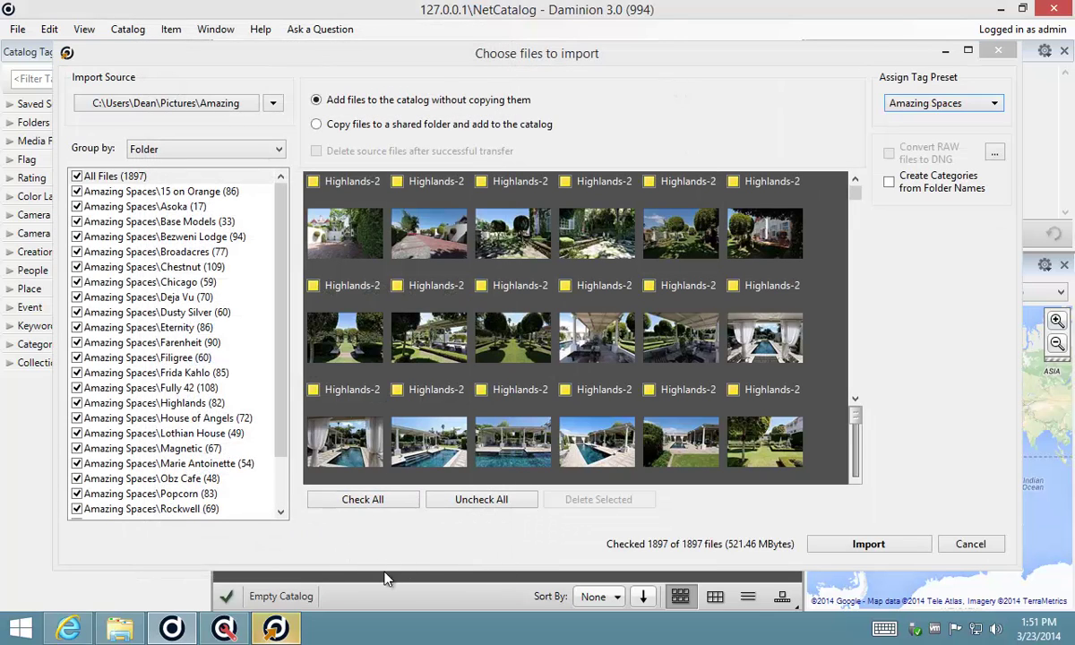
pyautogui.click(986, 107)
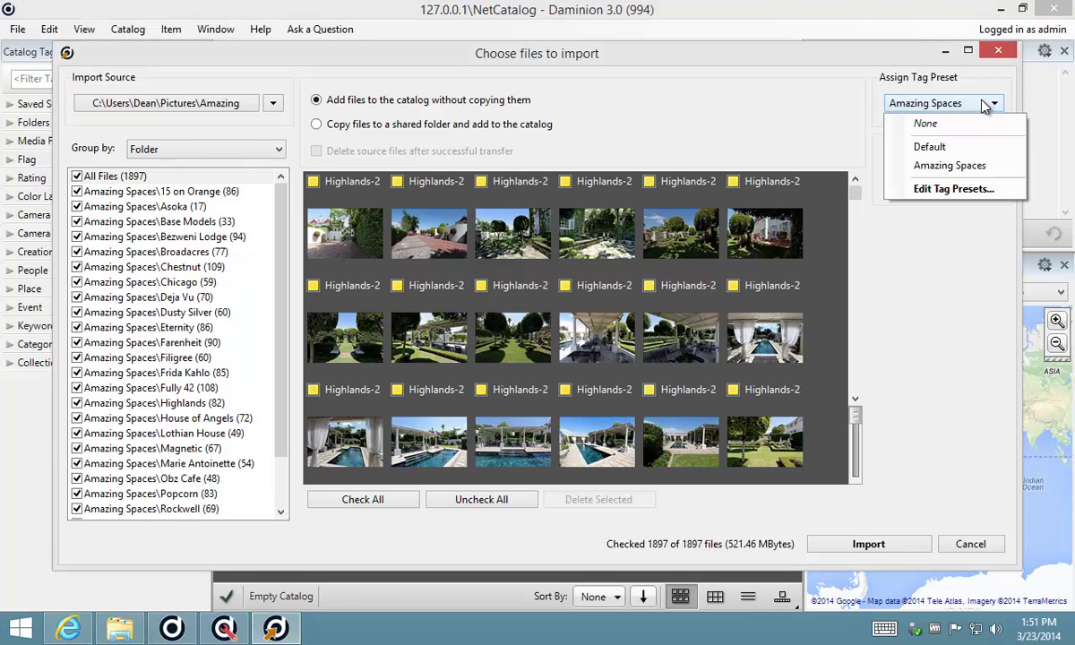
pyautogui.click(946, 166)
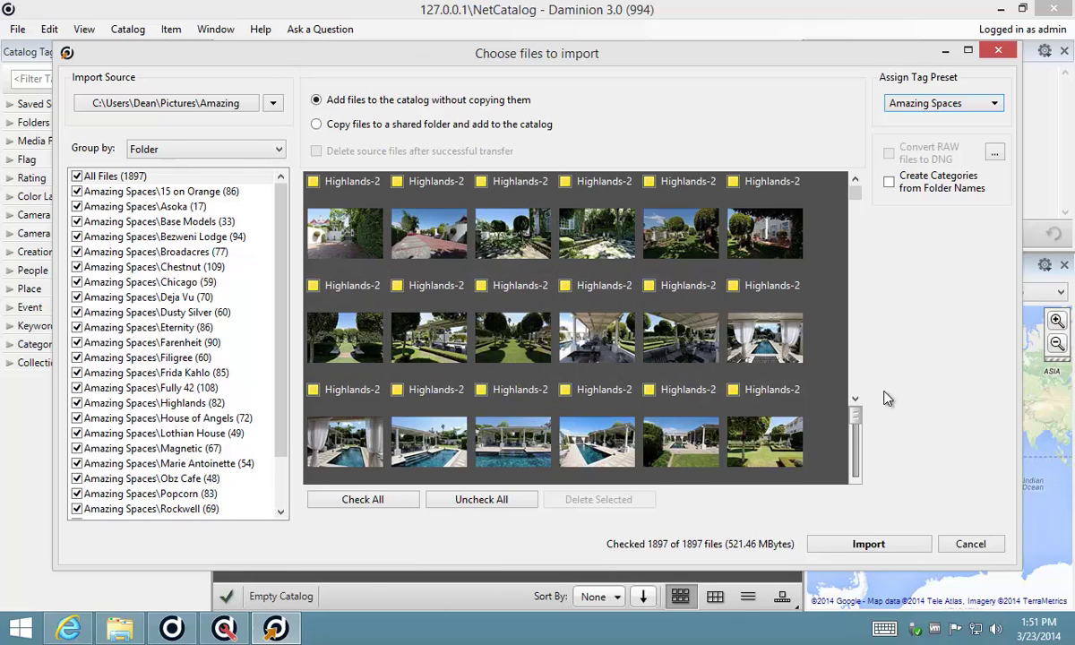
pyautogui.click(890, 183)
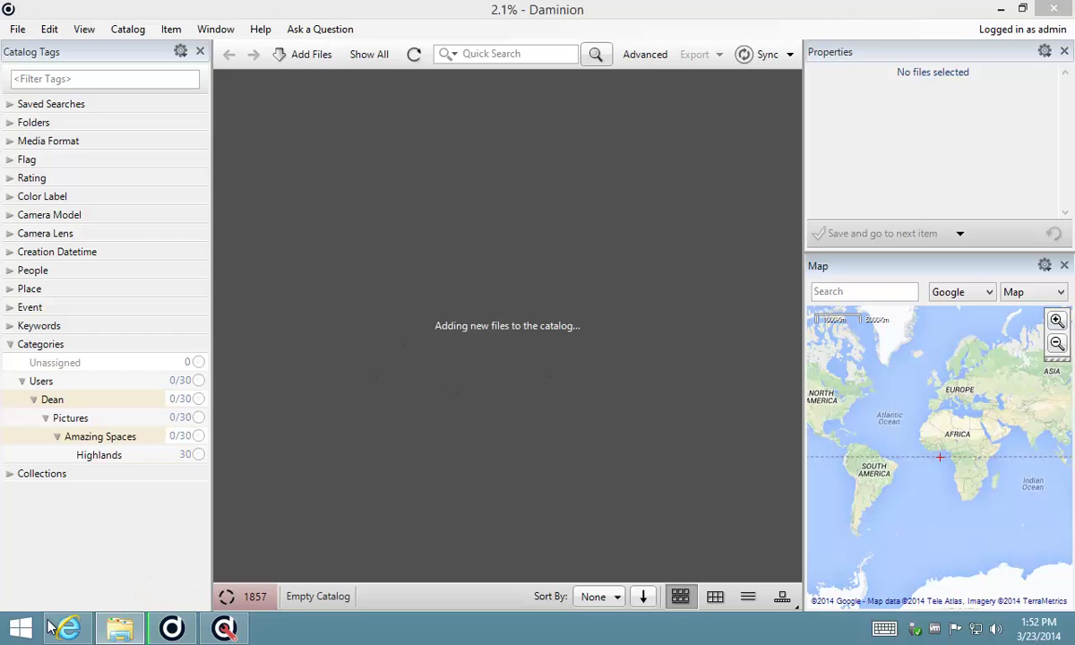
# Switch to Internet Explorer and scroll through Daminion's Broad Format Support tour page.
pyautogui.click(72, 633)
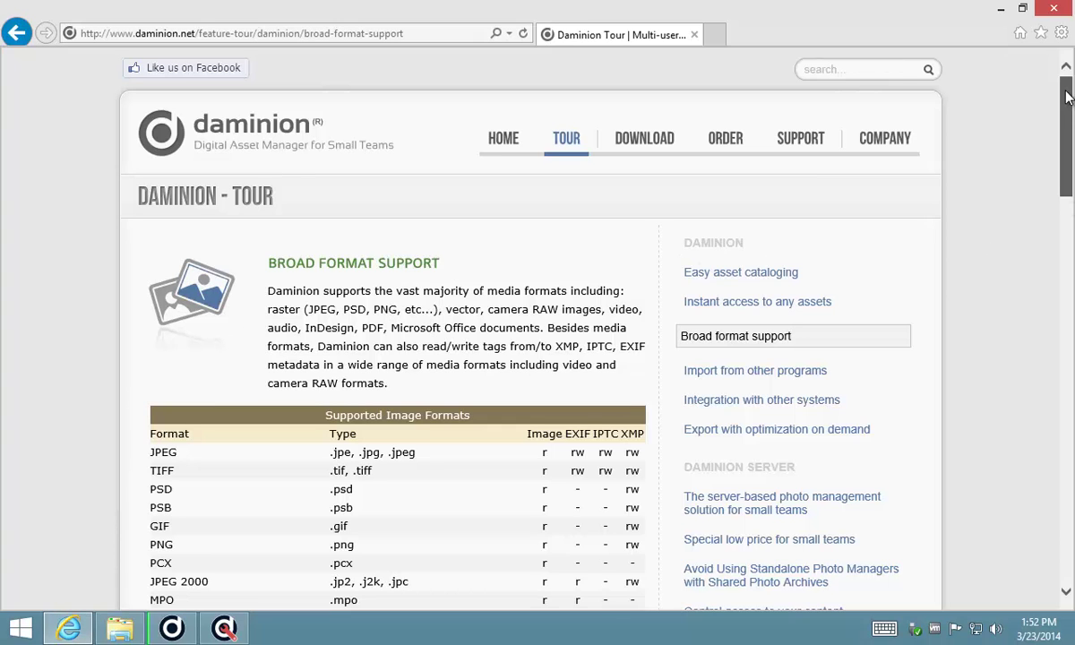
pyautogui.scroll(-2, 1067, 125)
pyautogui.moveTo(1066, 126); pyautogui.dragTo(1069, 157)
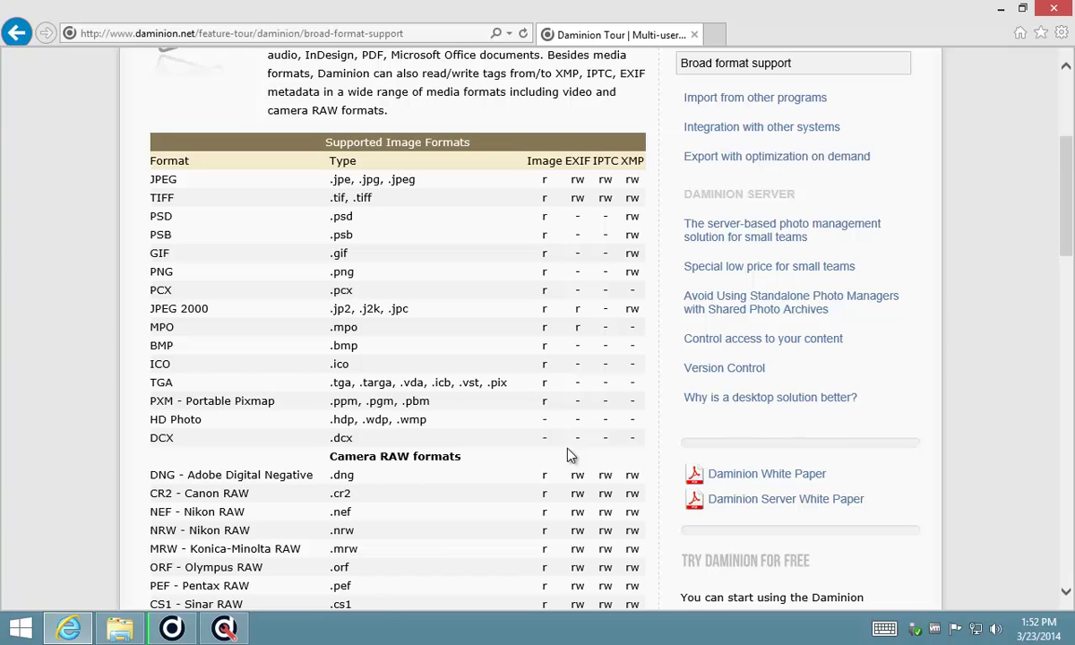
pyautogui.moveTo(179, 629)
pyautogui.moveTo(1071, 159); pyautogui.dragTo(1059, 106)
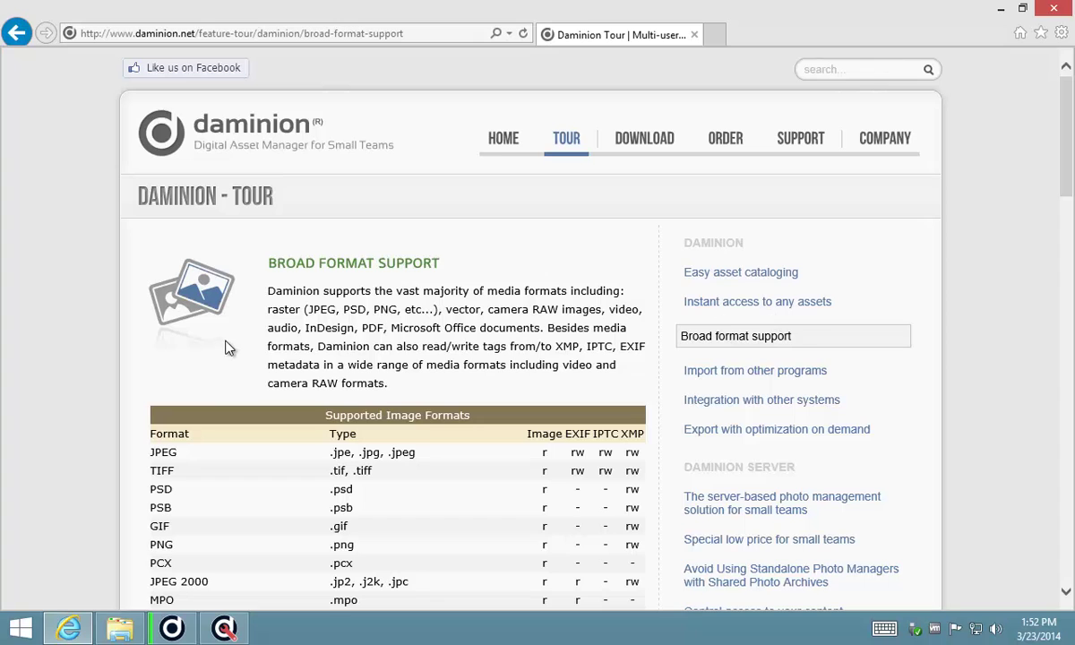
# Check the importing Daminion catalog, then bring up File Explorer on the Pictures folder.
pyautogui.click(173, 630)
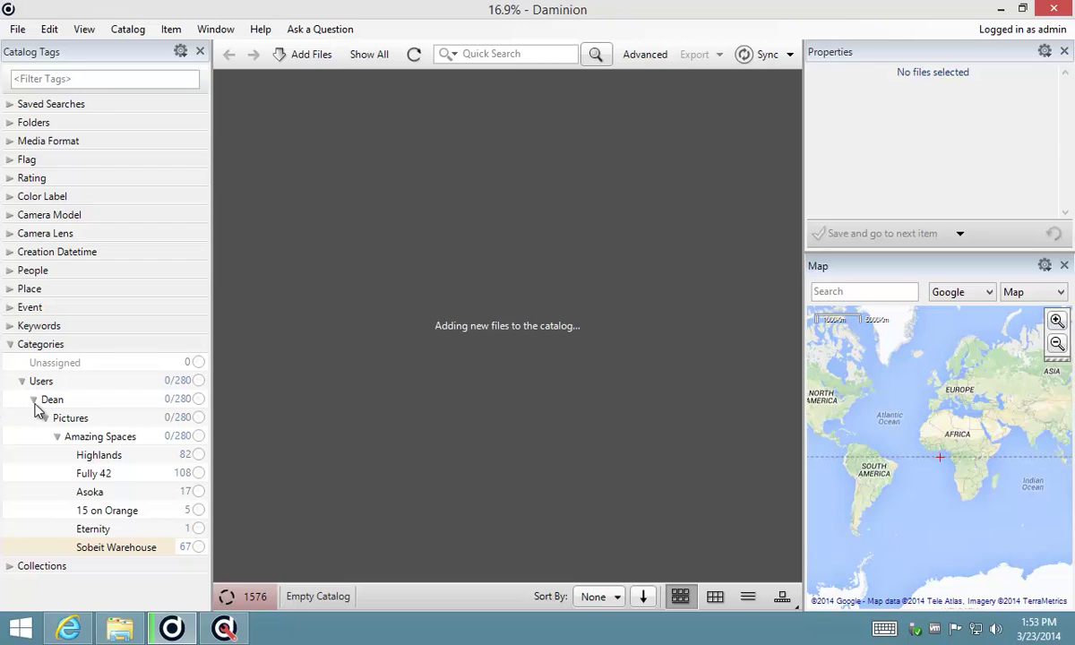
pyautogui.click(131, 631)
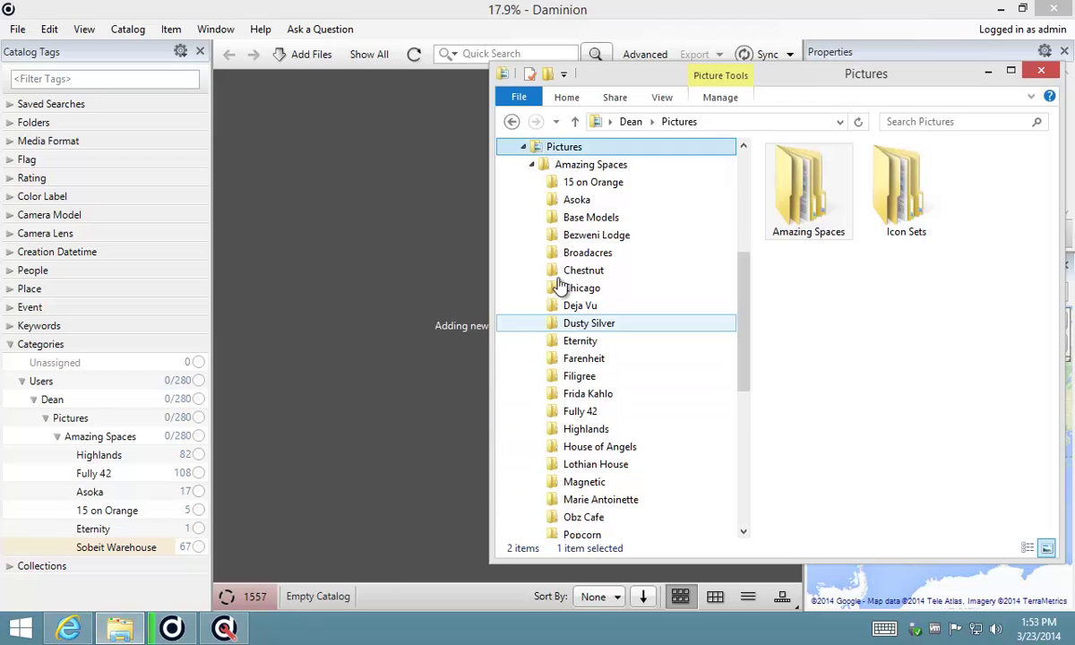
# Scroll through the Amazing Spaces subfolders in Explorer, then return Daminion to the front.
pyautogui.moveTo(742, 295); pyautogui.dragTo(738, 209)
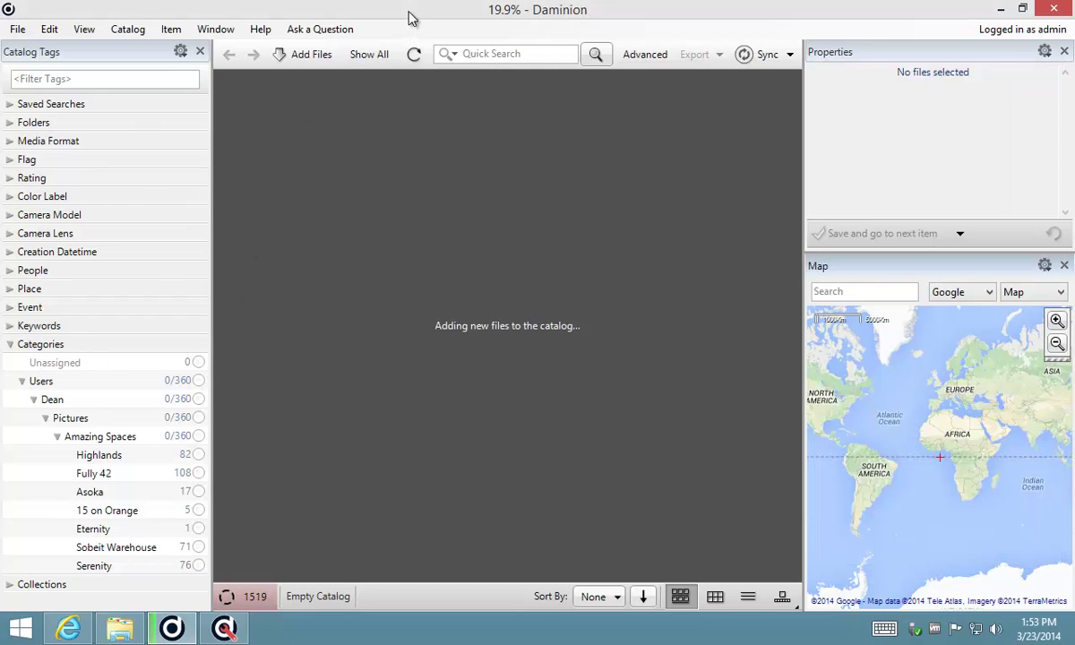
pyautogui.click(384, 16)
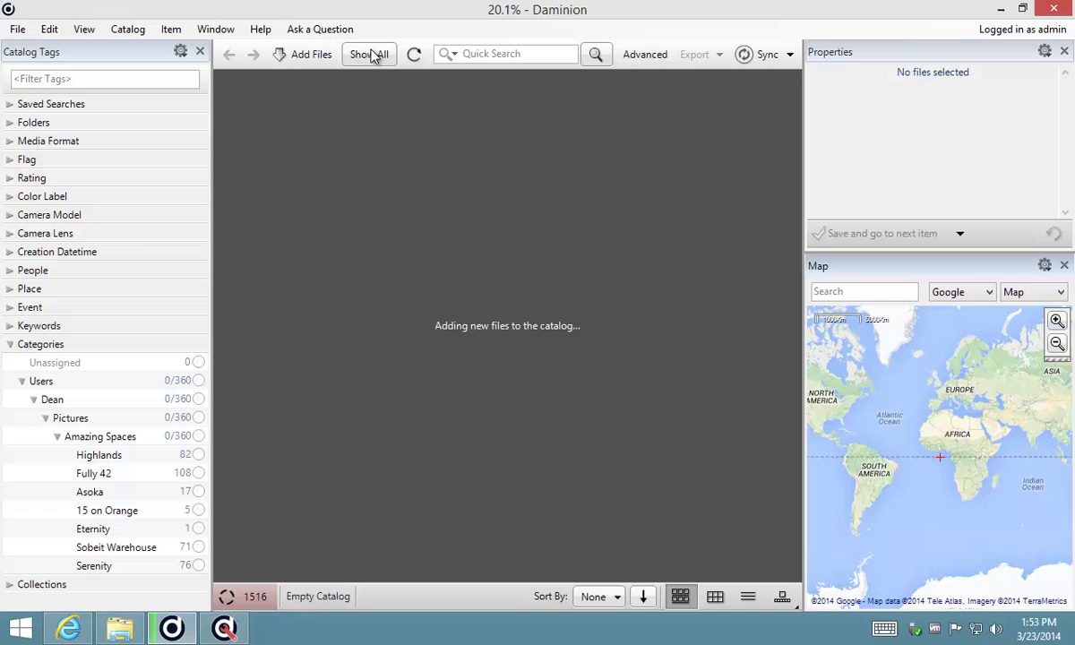
# Show all photos sorted by Filename and shrink the thumbnails to four per row.
pyautogui.click(373, 55)
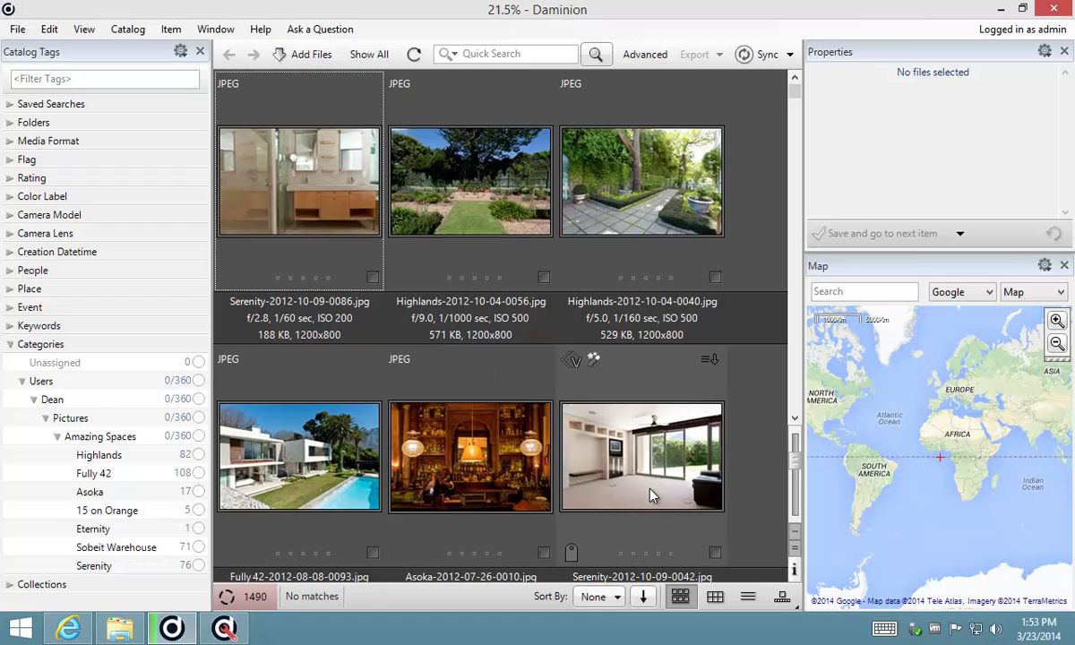
pyautogui.click(616, 597)
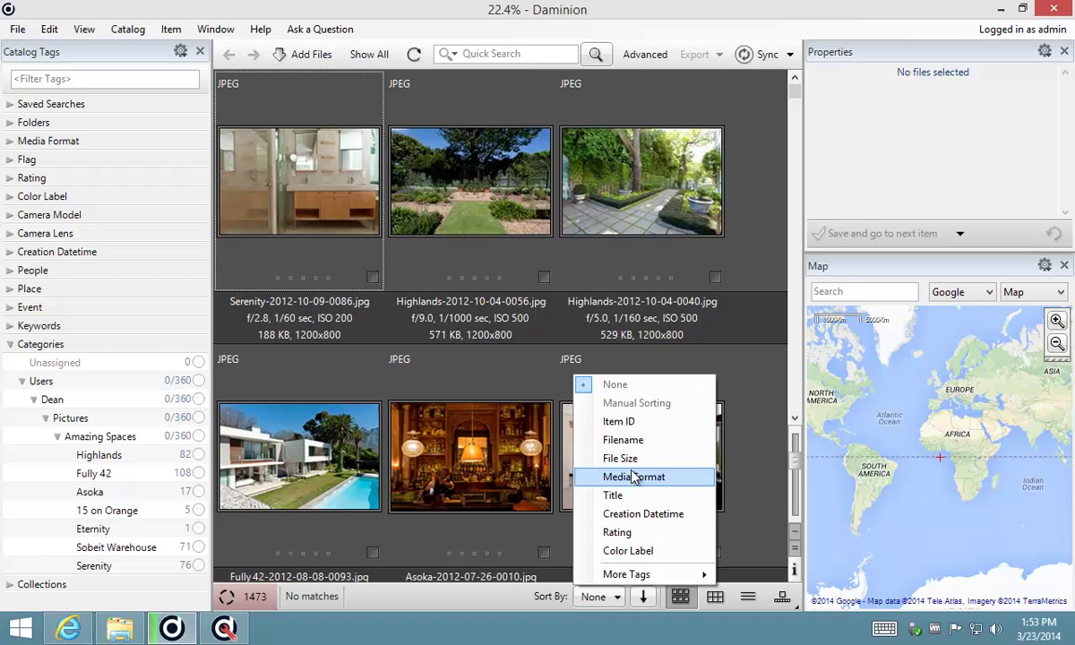
pyautogui.click(624, 440)
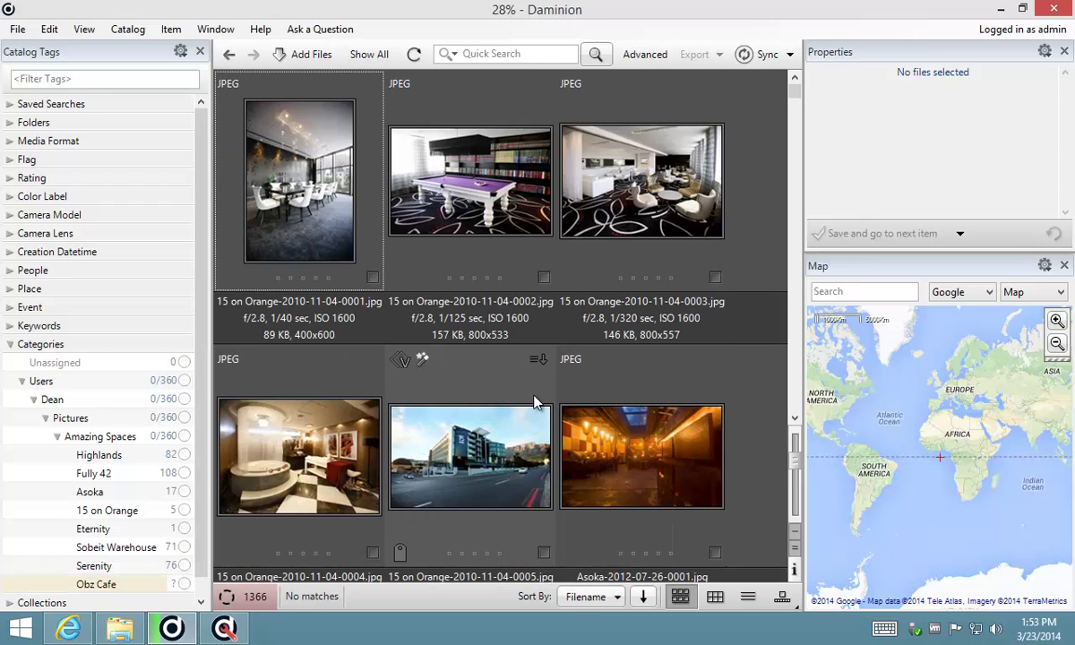
pyautogui.scroll(-5, 792, 97)
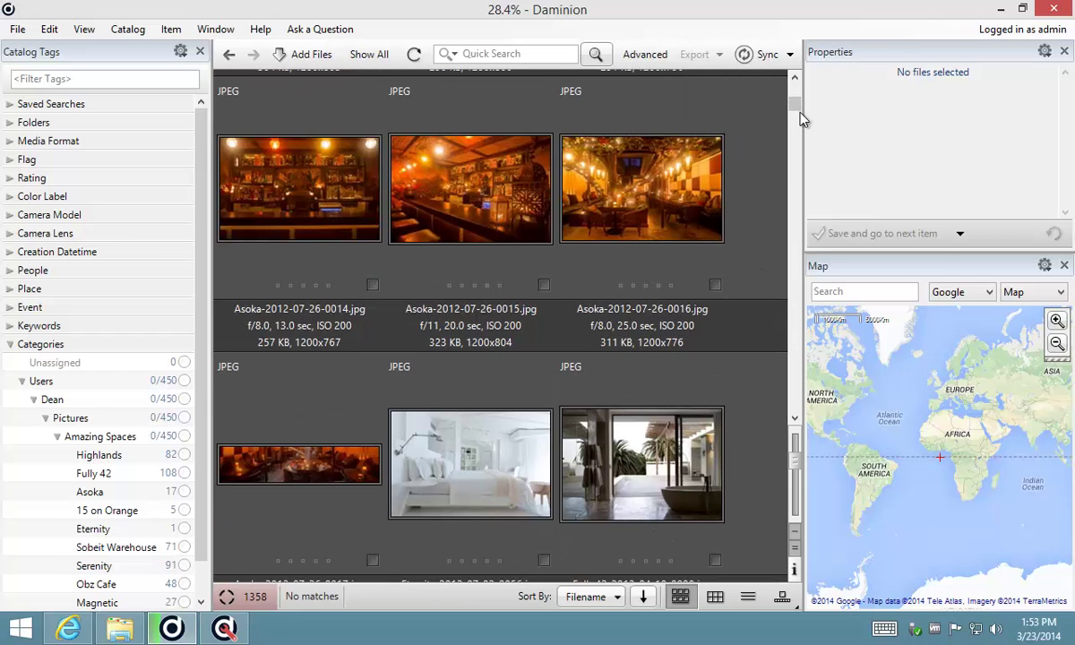
pyautogui.moveTo(796, 109); pyautogui.dragTo(798, 131)
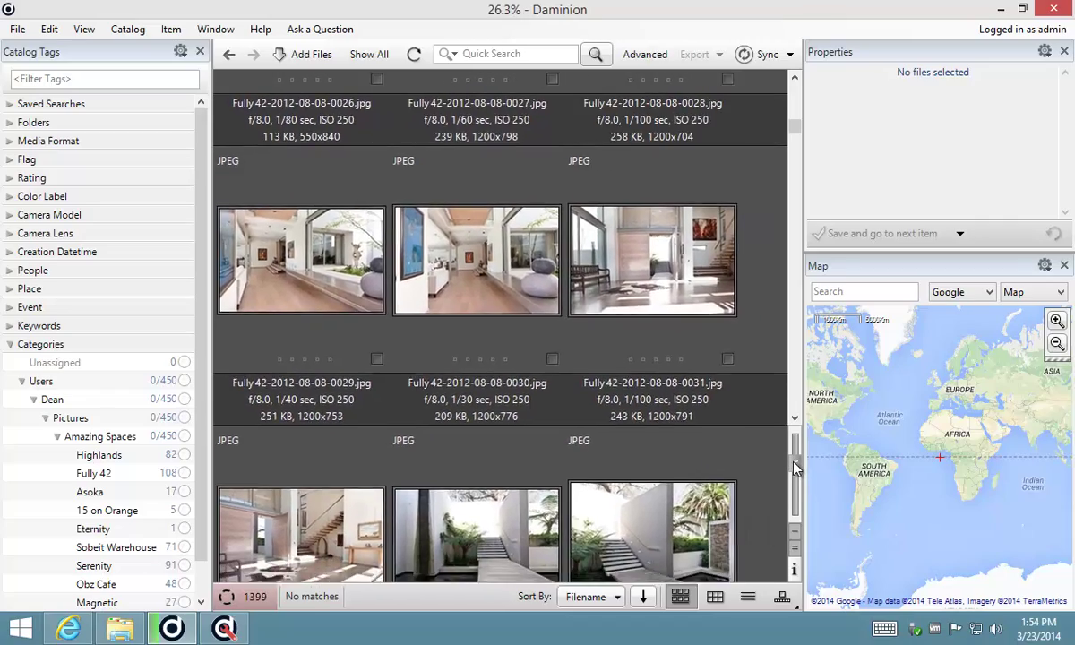
pyautogui.moveTo(794, 467)
pyautogui.mouseDown()
pyautogui.moveTo(797, 445)
pyautogui.moveTo(804, 470)
pyautogui.moveTo(804, 453)
pyautogui.mouseUp()
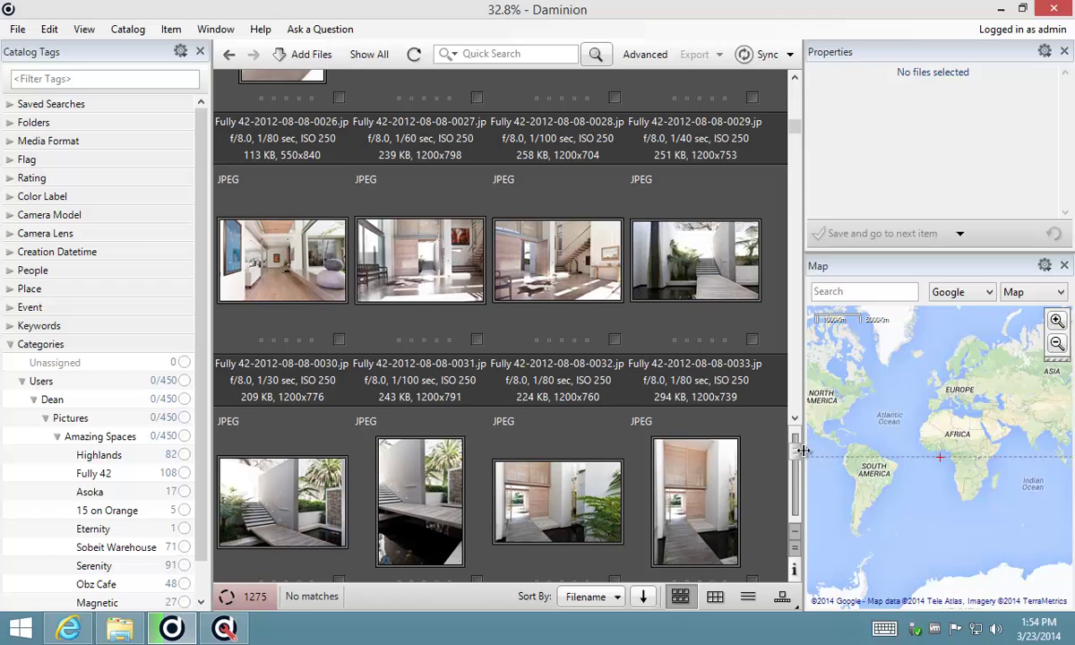
# Turn off the filename and camera captions beneath the thumbnails using the caption toggle.
pyautogui.moveTo(502, 344)
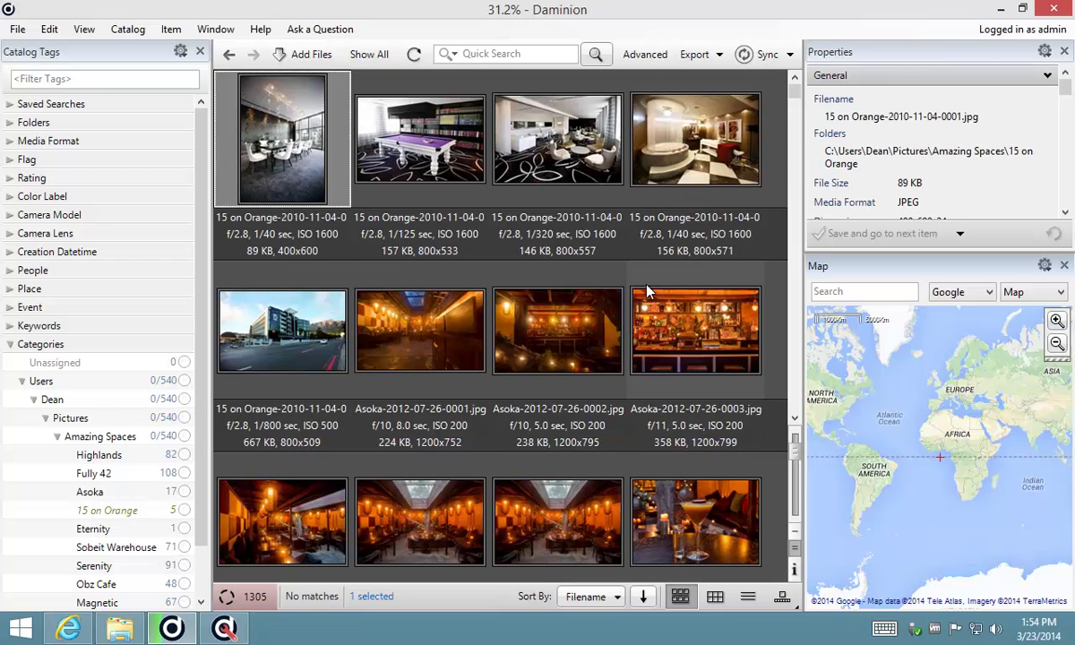
pyautogui.click(793, 552)
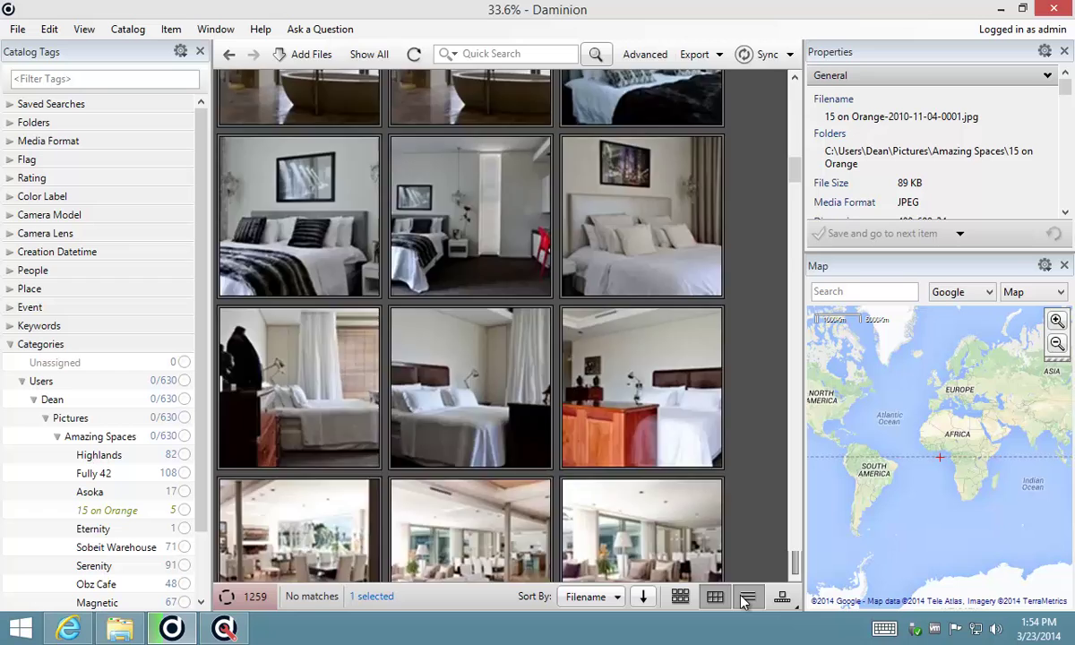
# Try the details and filmstrip views with the strip on the left, then settle on the thumbnail grid.
pyautogui.click(747, 597)
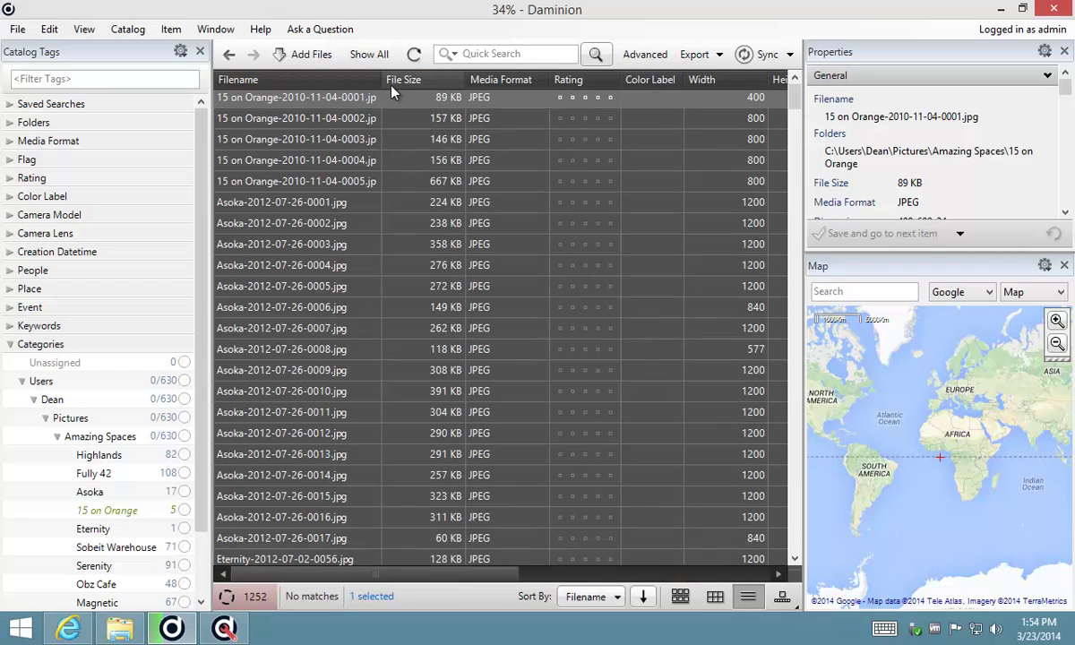
pyautogui.moveTo(422, 580); pyautogui.dragTo(394, 573)
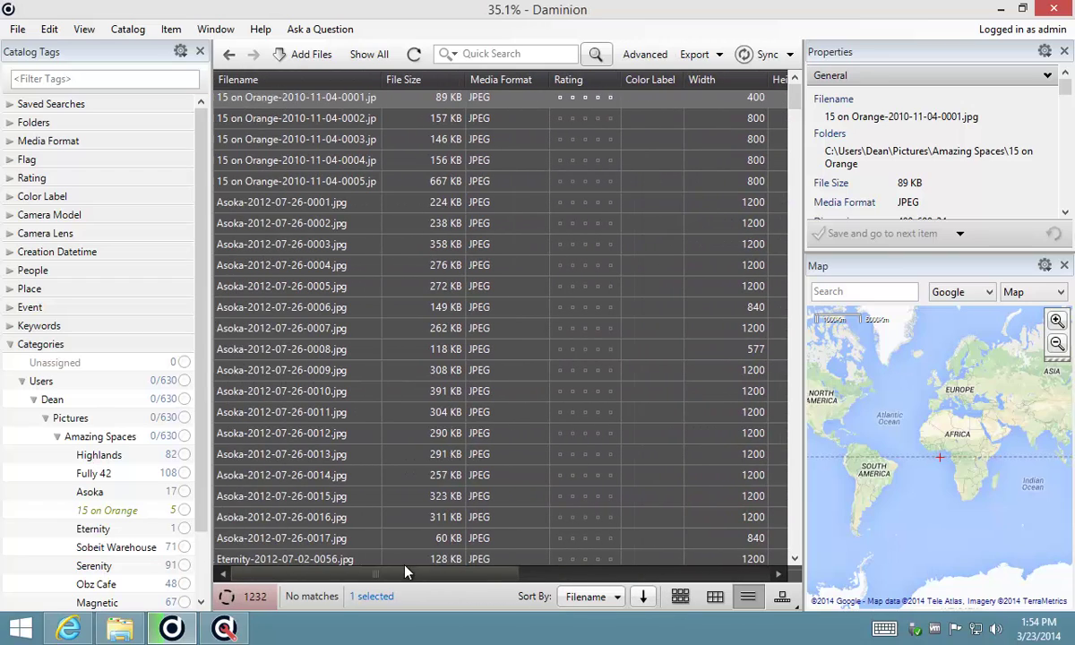
pyautogui.click(781, 598)
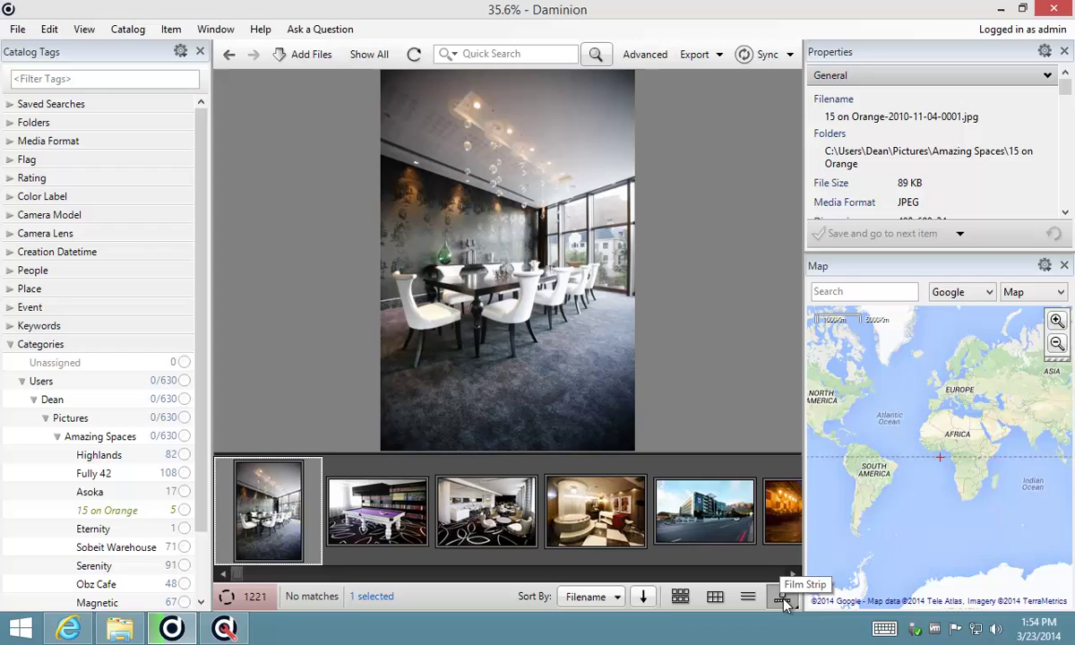
pyautogui.click(783, 600)
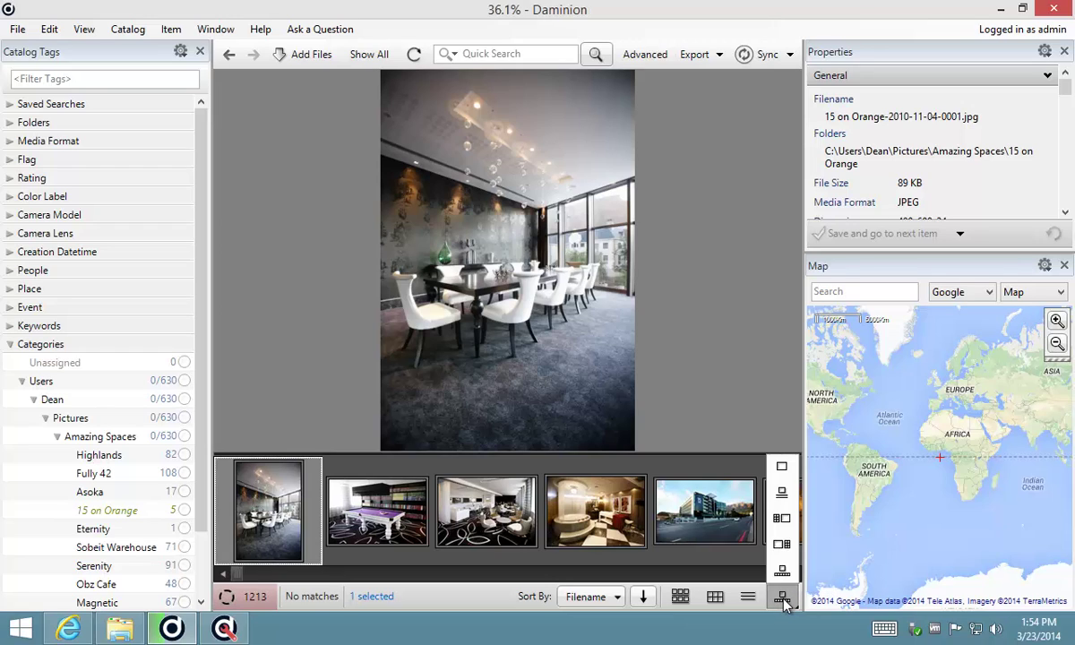
pyautogui.click(782, 520)
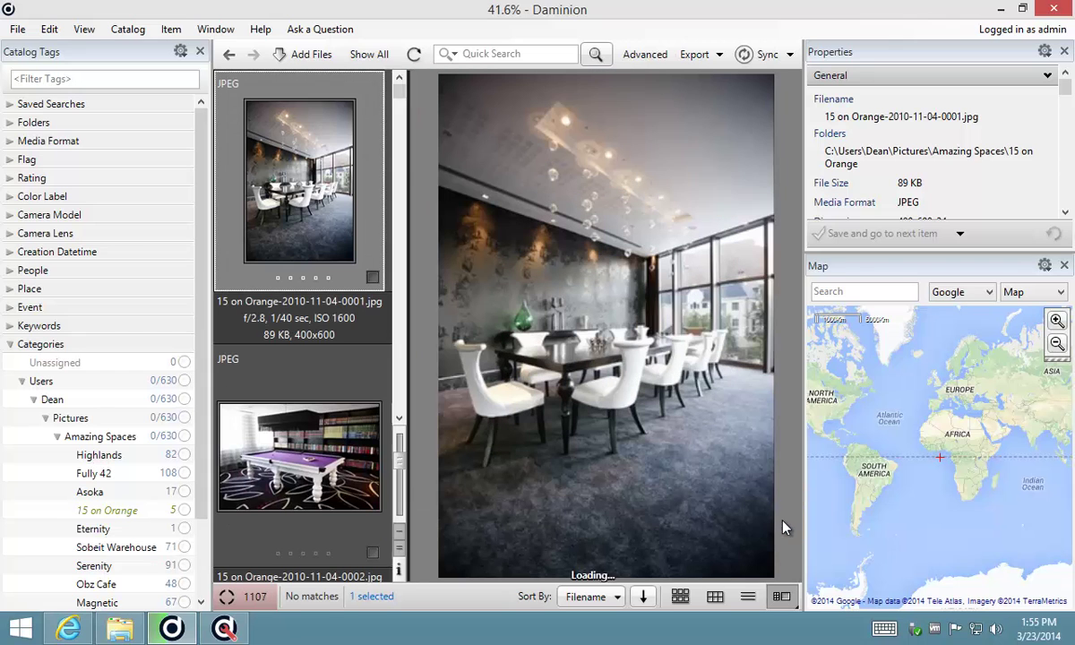
pyautogui.moveTo(401, 97); pyautogui.dragTo(375, 114)
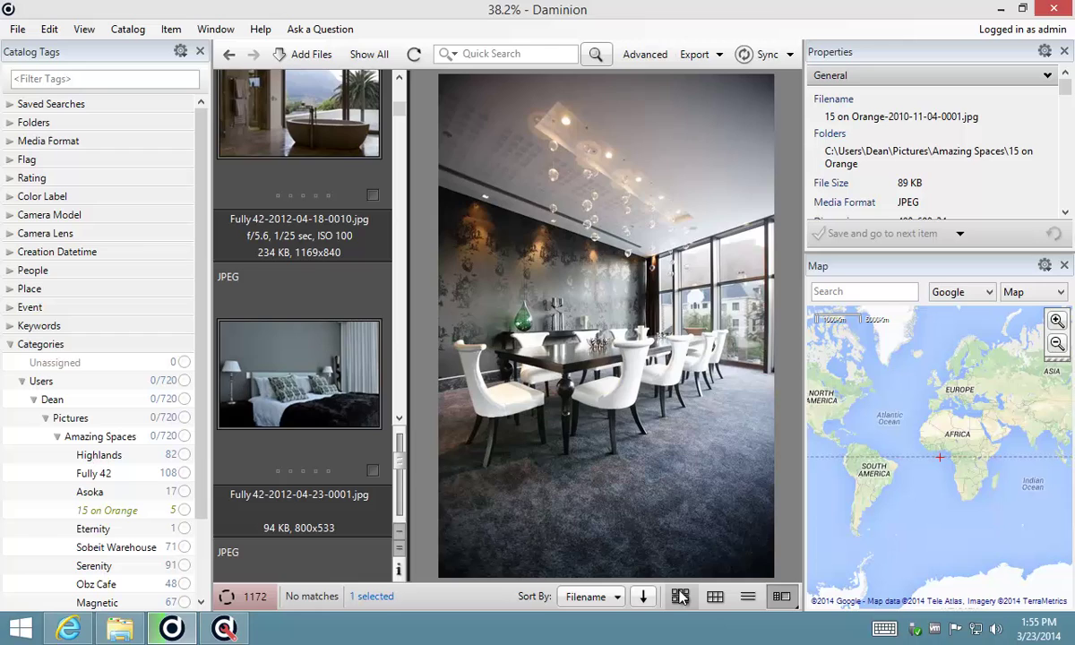
pyautogui.click(680, 596)
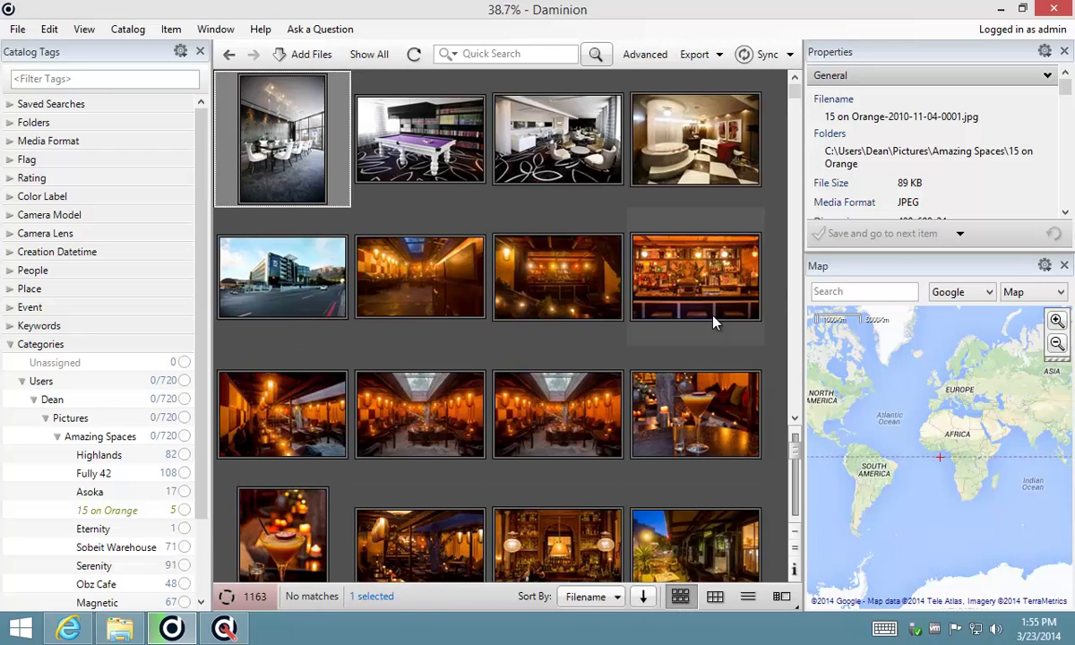
# Filter to the Highlands category's 82 photos and briefly check the Server Administration window.
pyautogui.moveTo(204, 211); pyautogui.dragTo(206, 295)
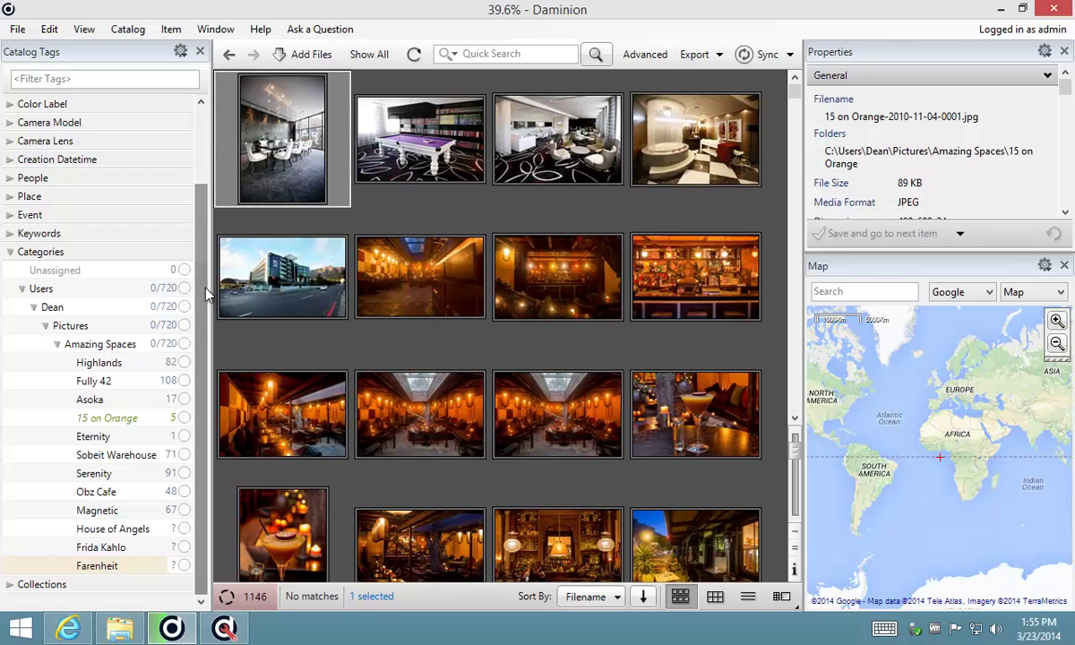
pyautogui.click(184, 363)
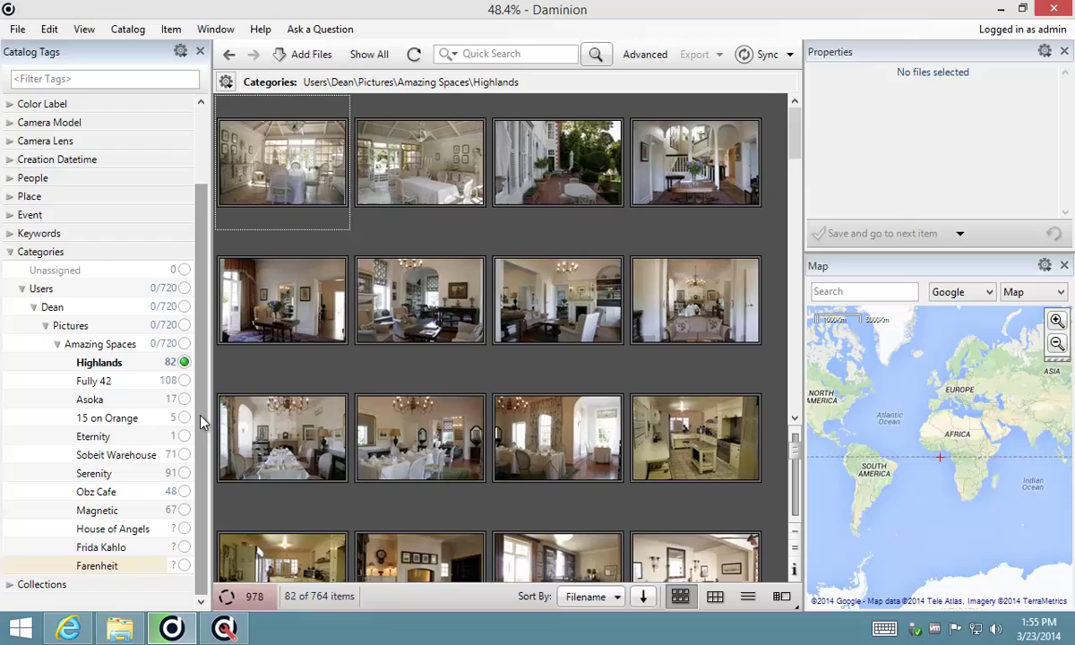
pyautogui.click(225, 630)
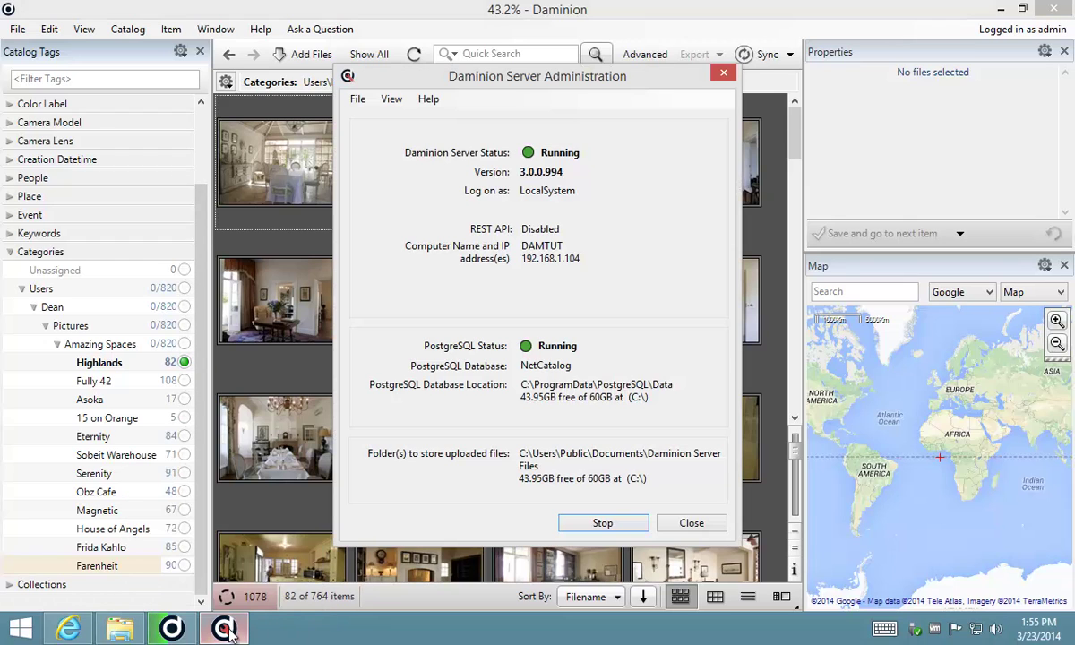
pyautogui.click(173, 627)
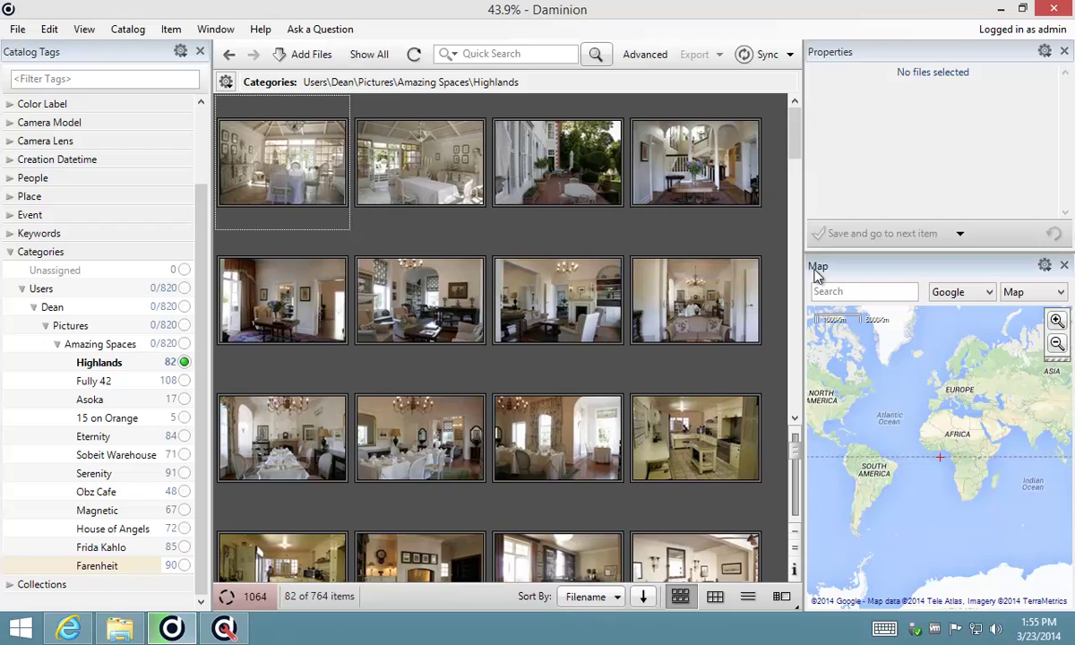
# Remove the Exposure line from the thumbnail caption settings.
pyautogui.click(796, 572)
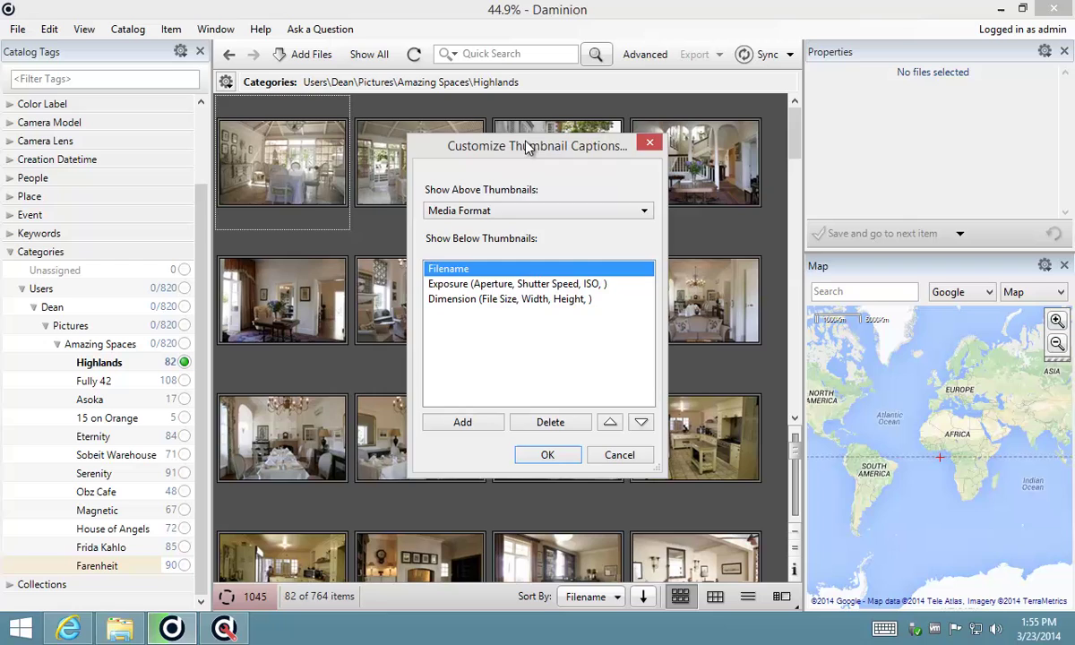
pyautogui.moveTo(528, 148); pyautogui.dragTo(509, 182)
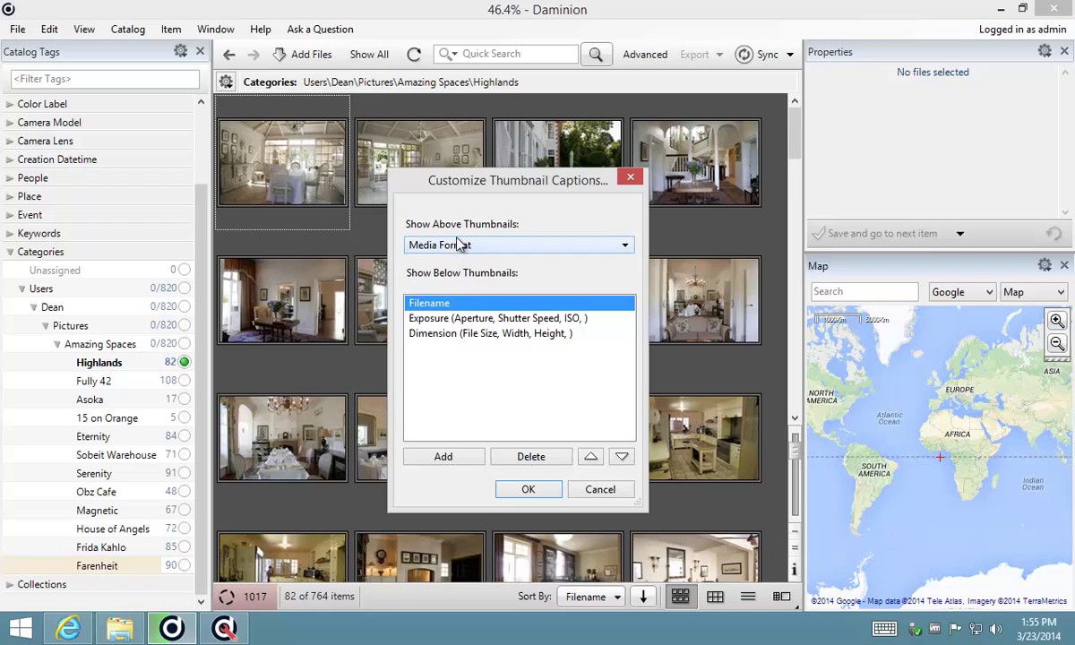
pyautogui.click(453, 321)
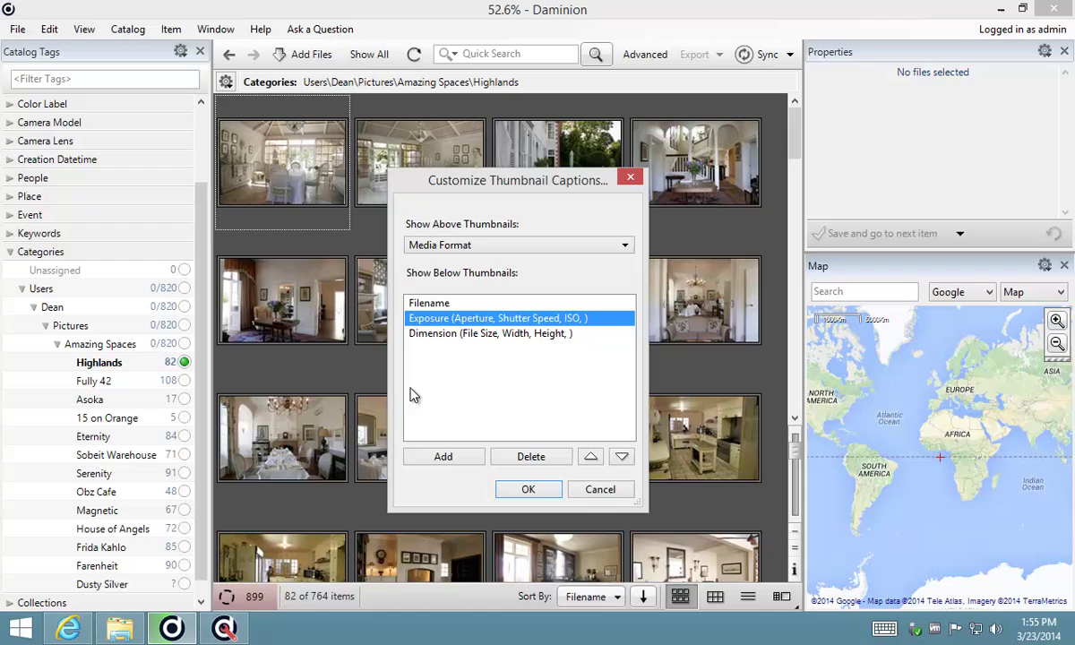
pyautogui.click(526, 458)
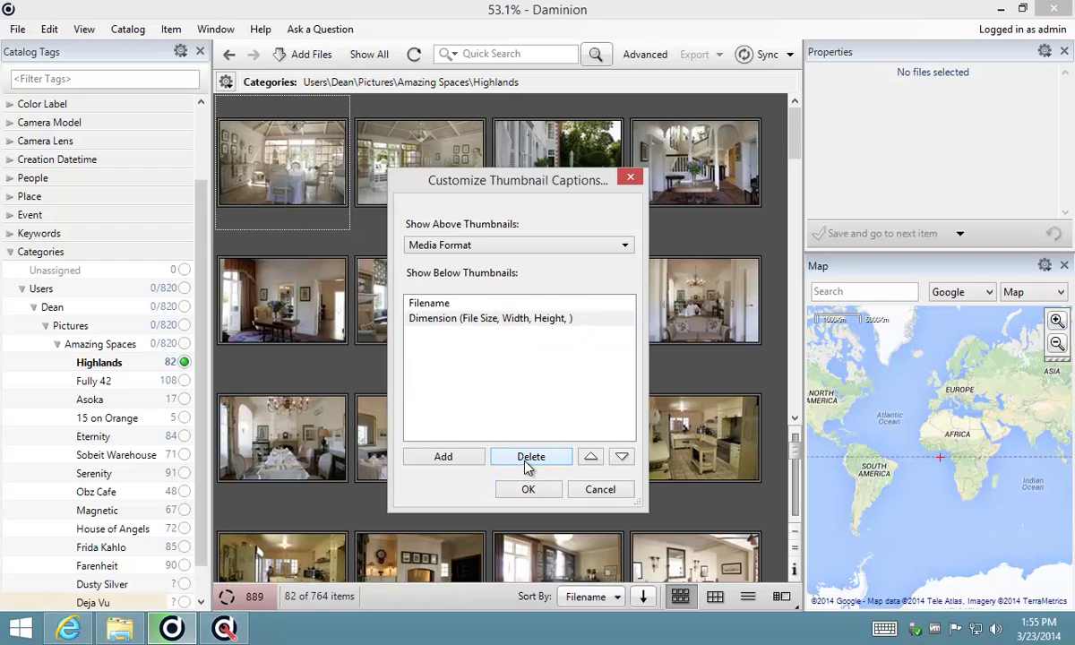
# Add General > Folders to the captions and move it above Dimension.
pyautogui.click(438, 305)
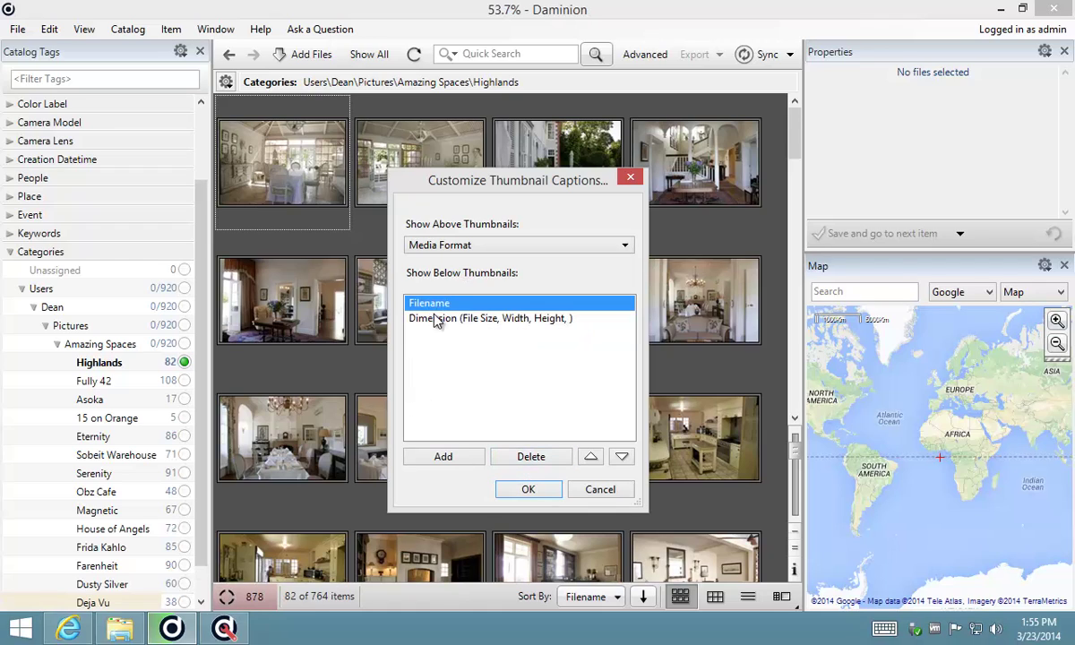
pyautogui.click(437, 319)
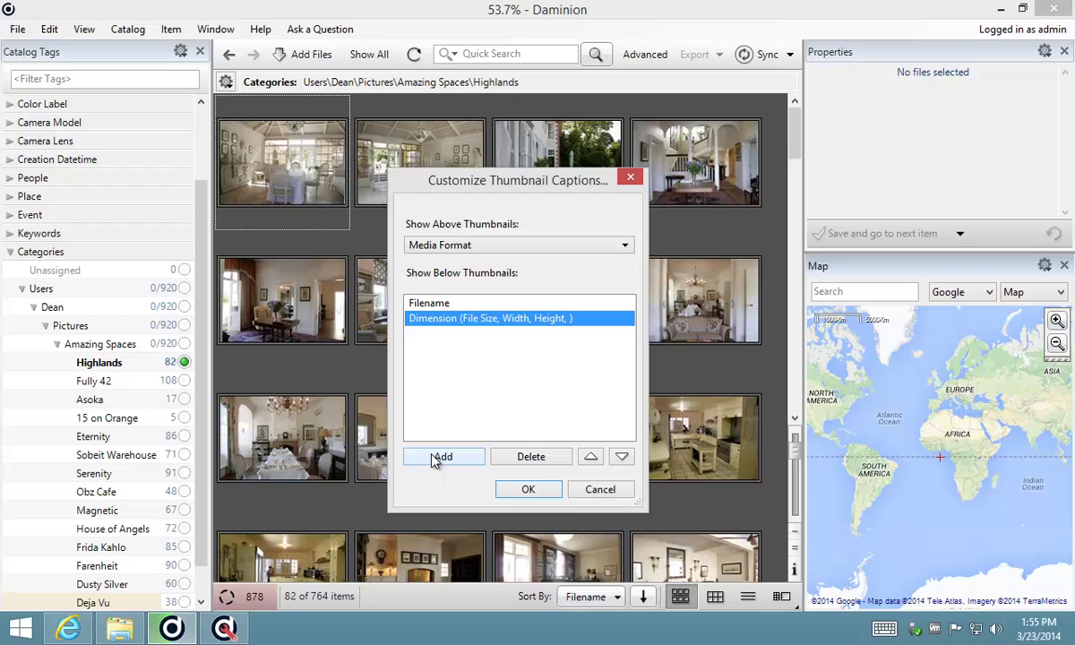
pyautogui.click(436, 459)
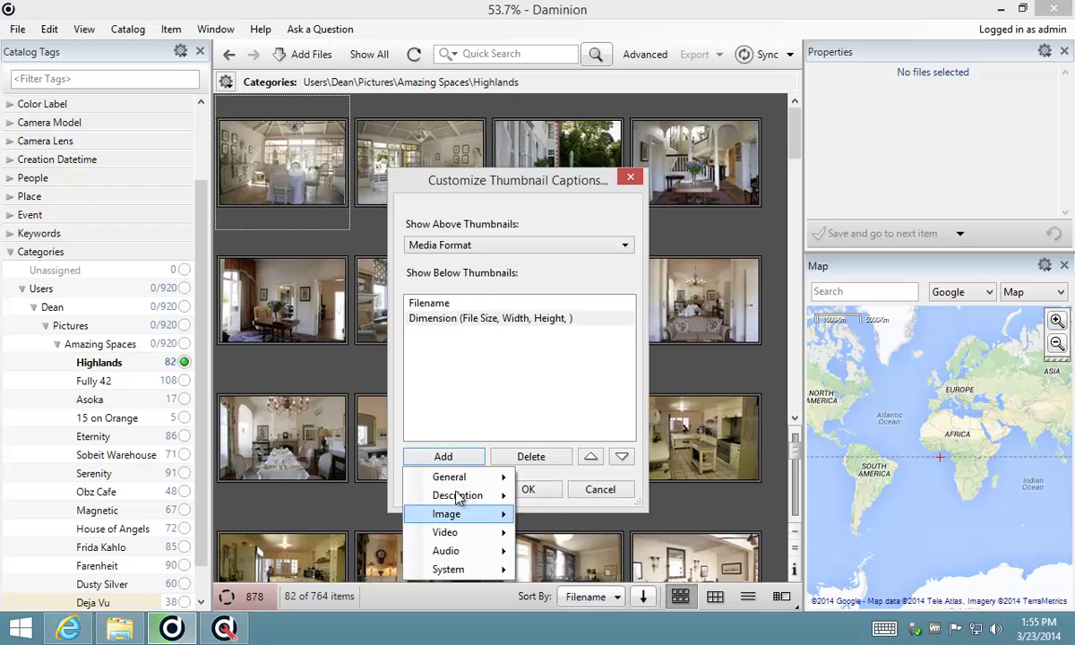
pyautogui.moveTo(456, 478)
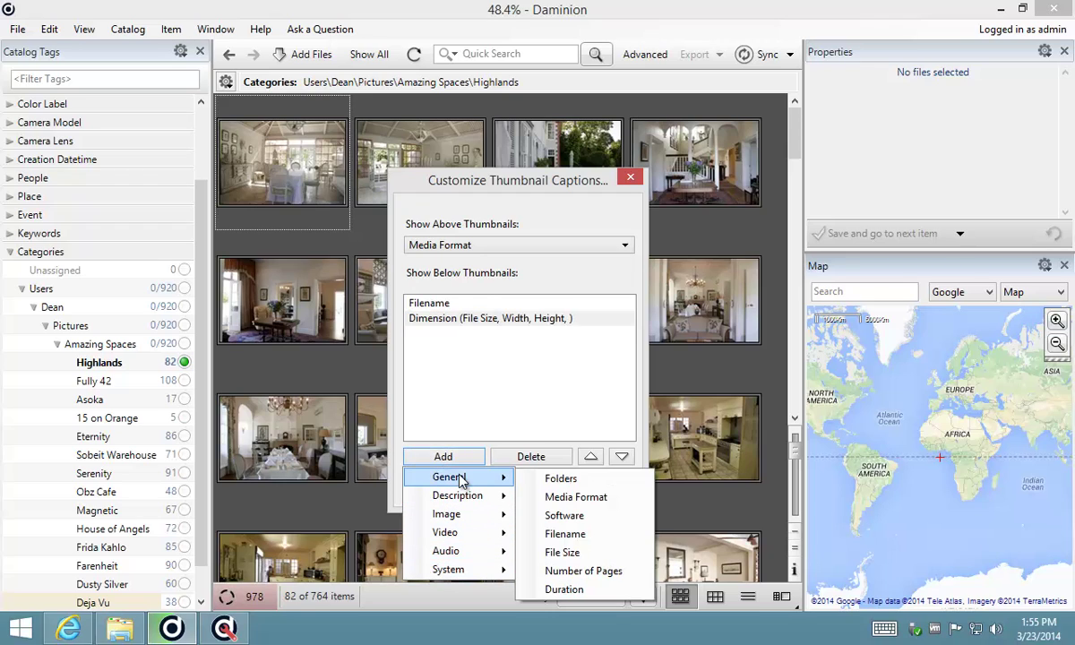
pyautogui.click(566, 481)
pyautogui.click(431, 334)
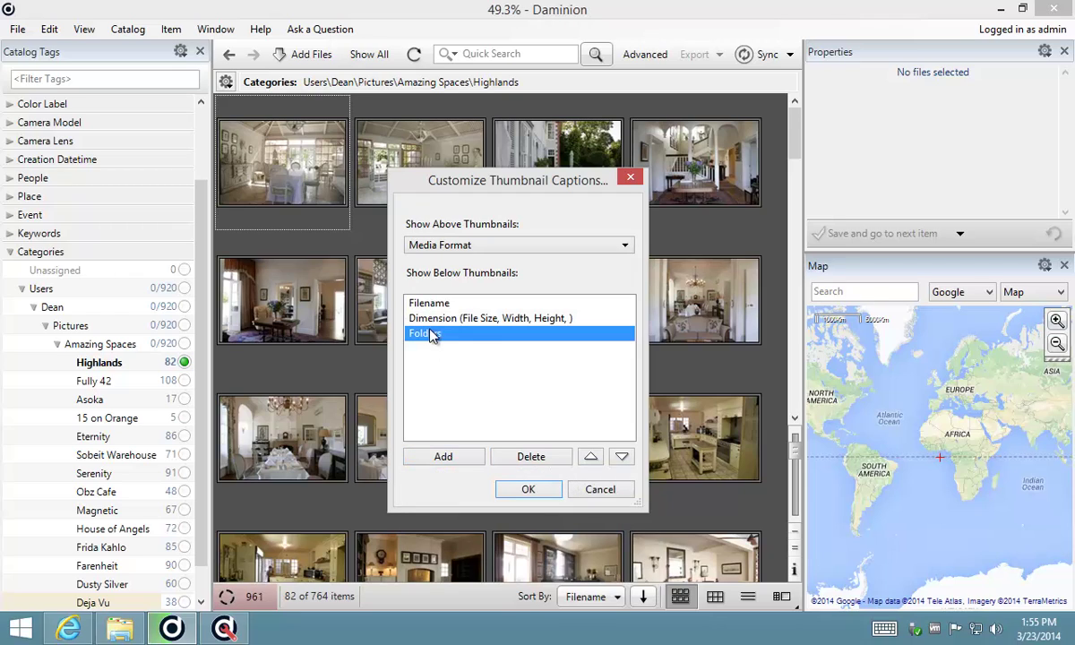
pyautogui.click(591, 458)
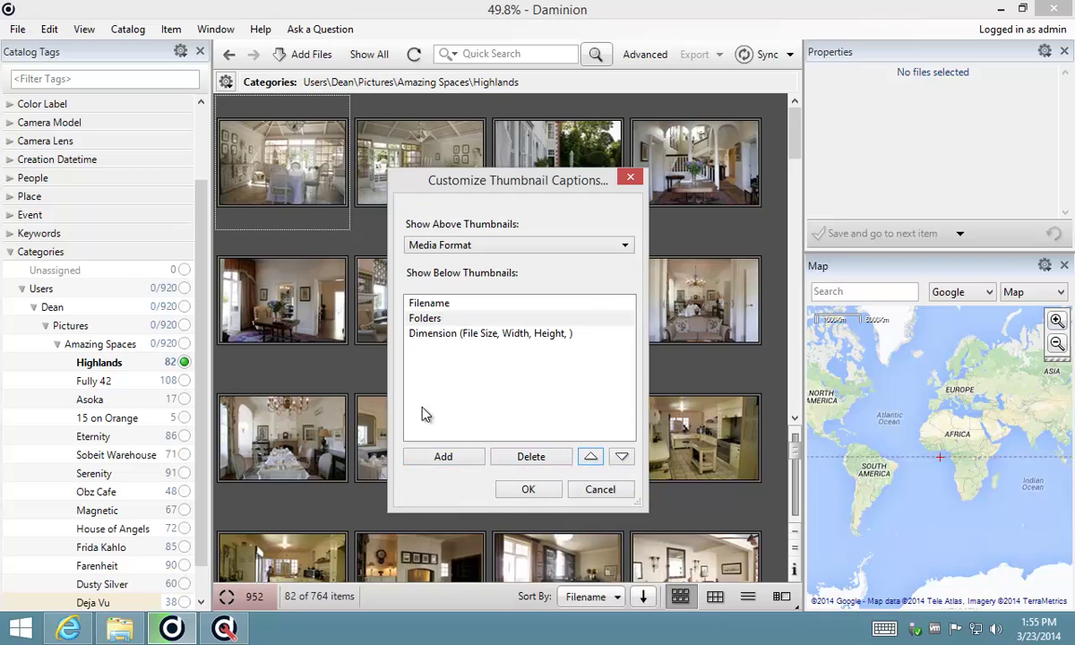
# Add Description > Keywords above Dimension and apply the new captions.
pyautogui.click(423, 337)
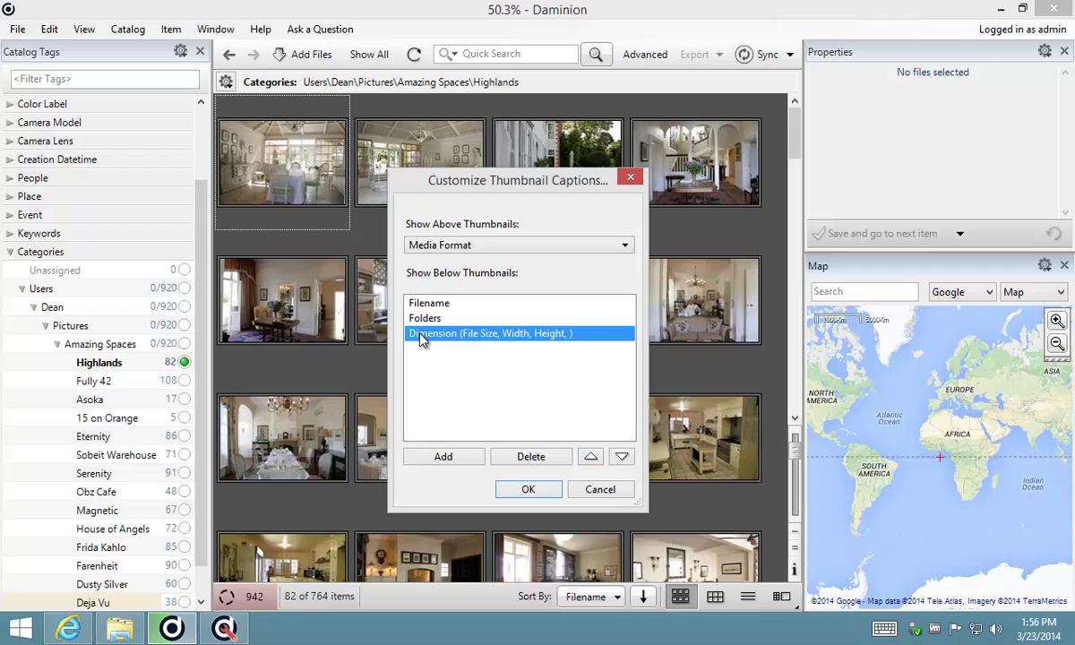
pyautogui.click(425, 457)
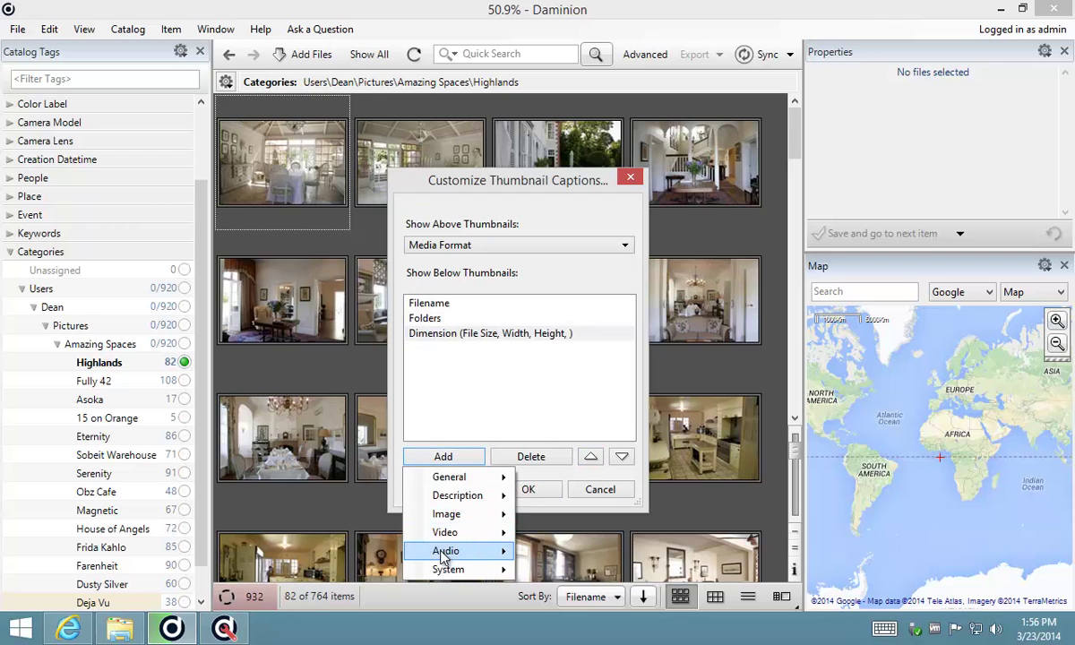
pyautogui.moveTo(451, 482)
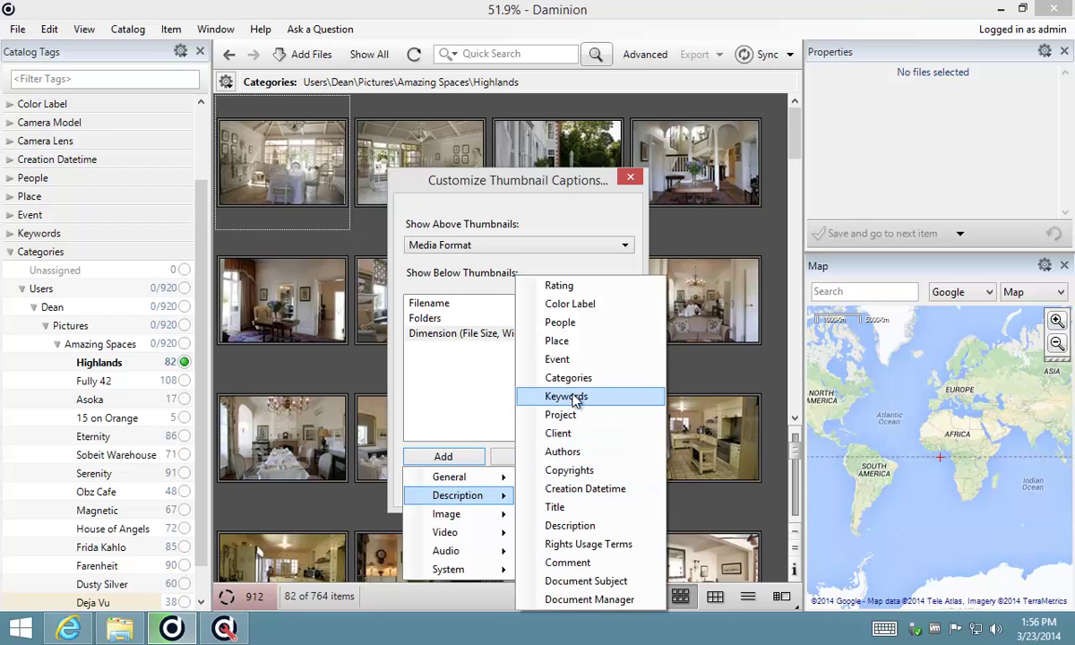
pyautogui.click(574, 397)
pyautogui.click(445, 351)
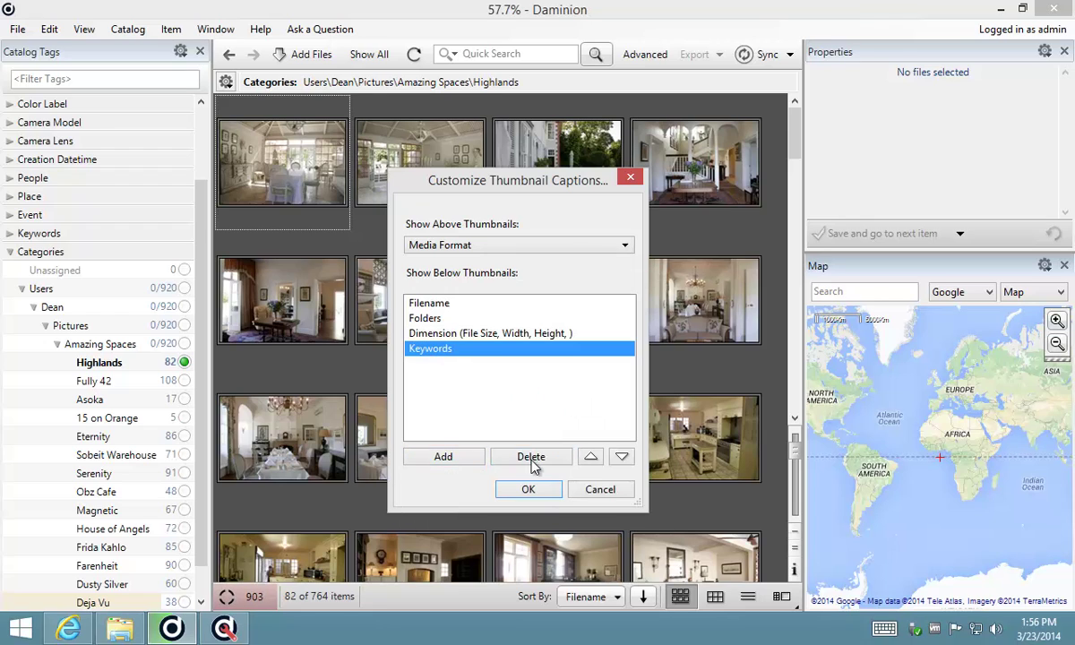
pyautogui.click(592, 458)
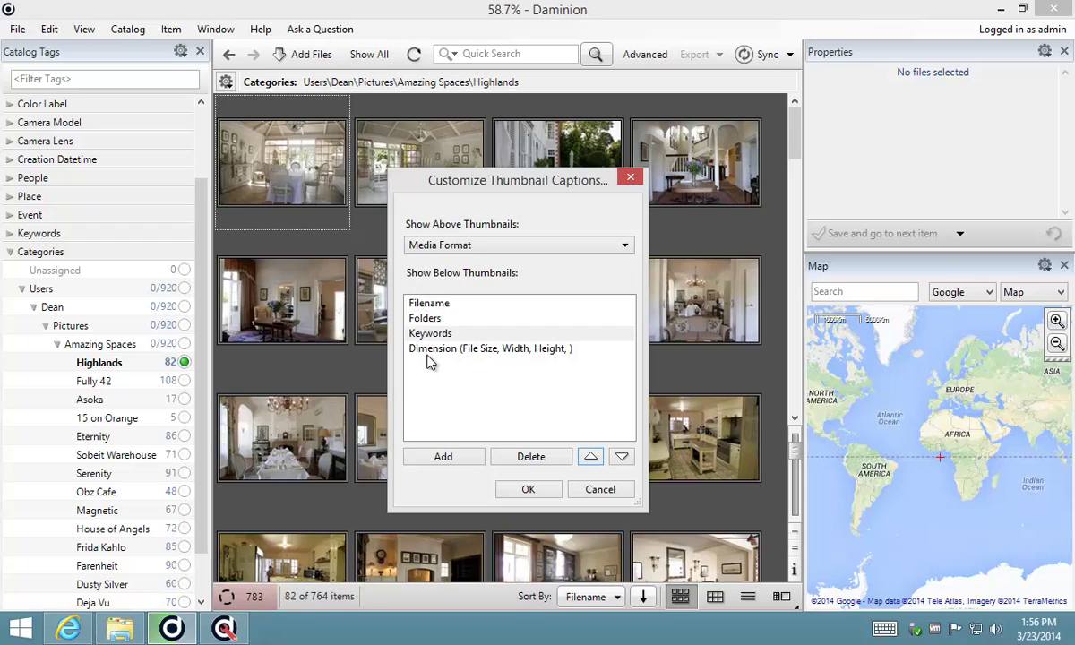
pyautogui.click(525, 491)
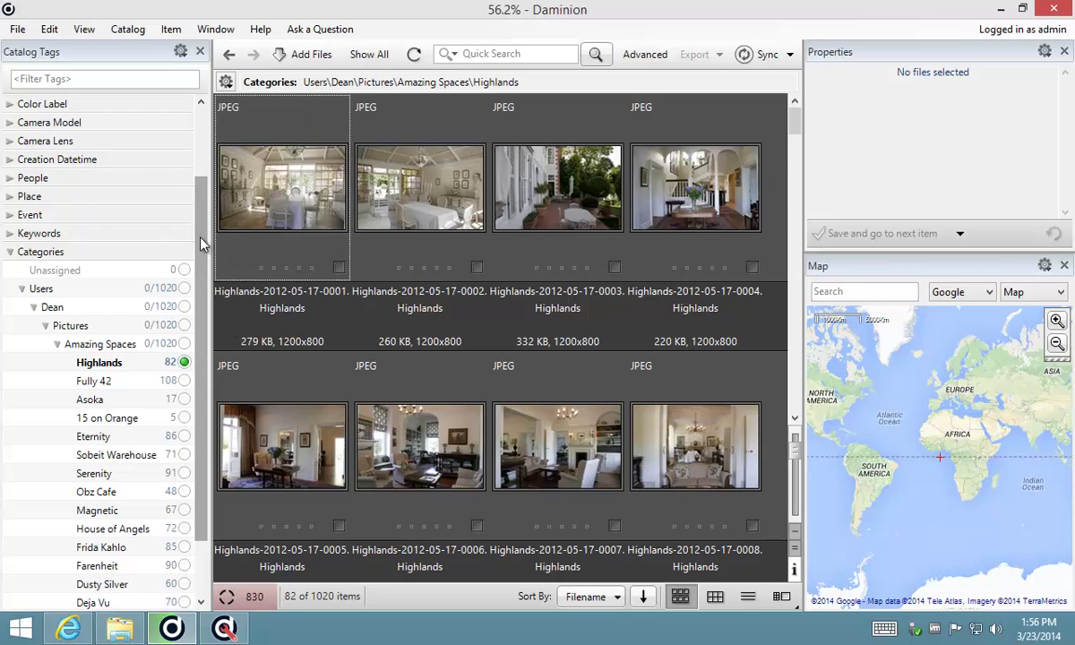
# Select the first Highlands photo and close the map panel to enlarge the properties.
pyautogui.moveTo(202, 240); pyautogui.dragTo(205, 307)
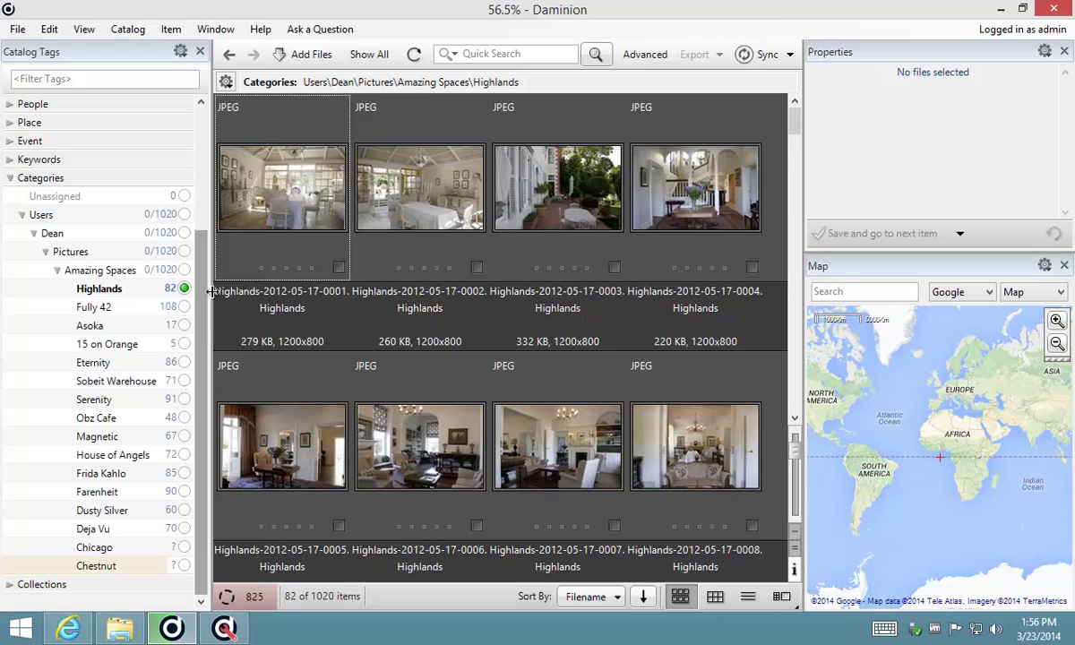
pyautogui.click(286, 202)
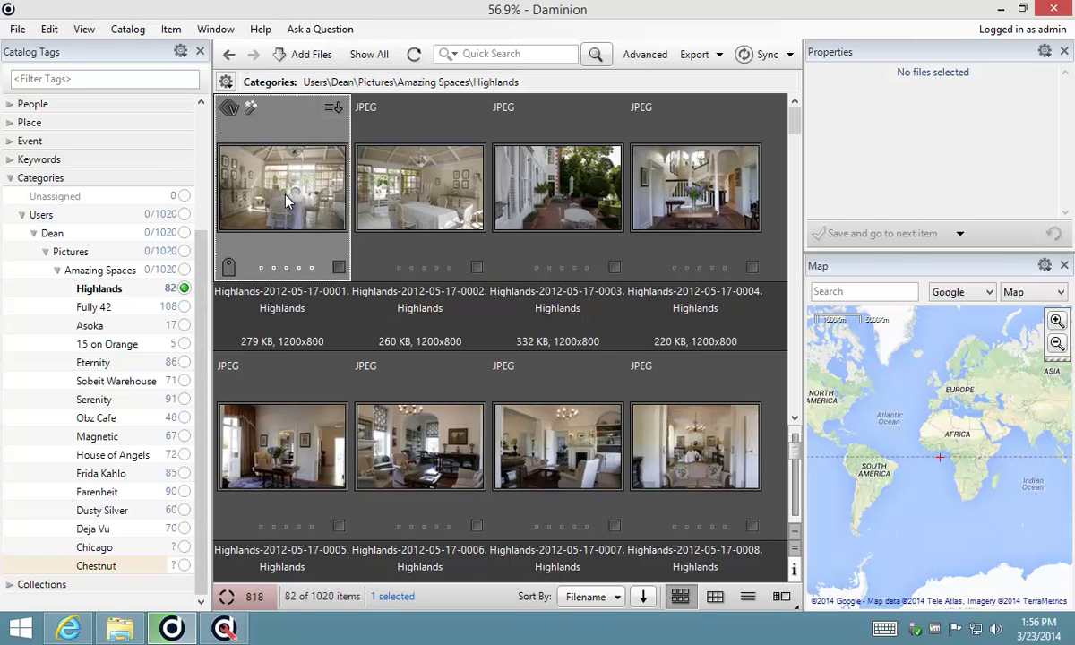
pyautogui.click(1065, 267)
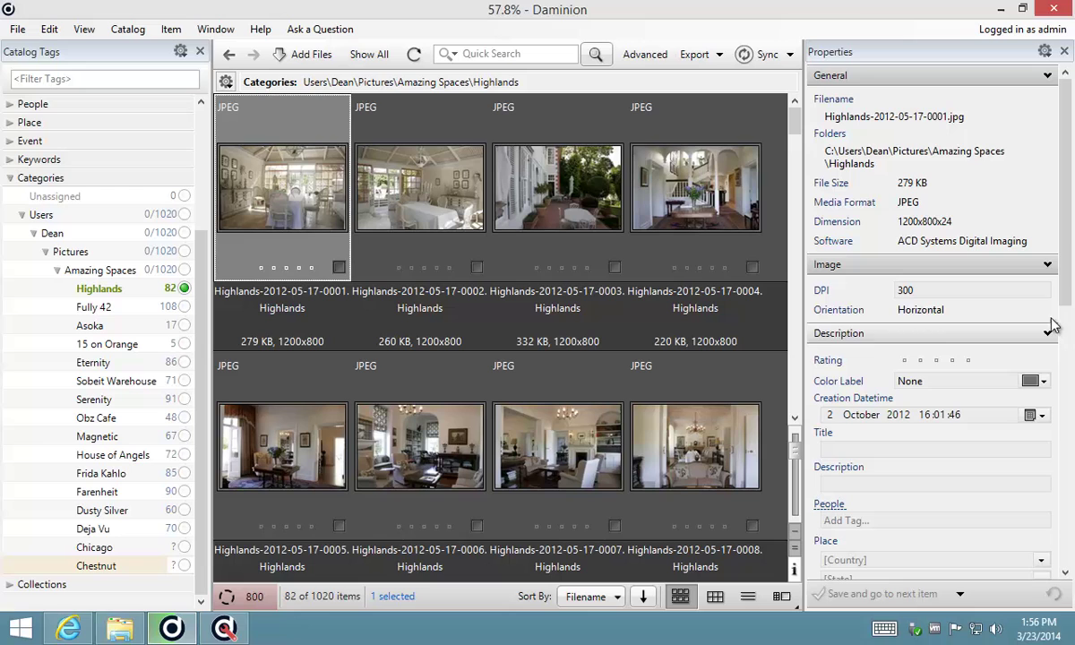
pyautogui.moveTo(1069, 119); pyautogui.dragTo(1074, 357)
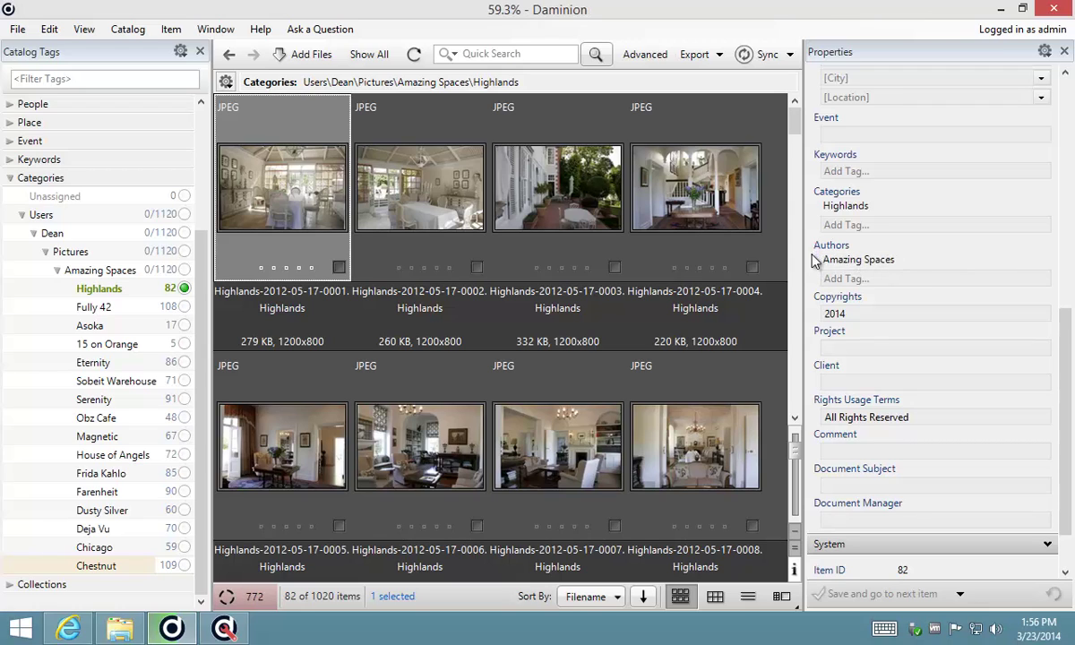
# Select the next Highlands photos, collapse General and Image properties, and scroll down a row.
pyautogui.click(418, 189)
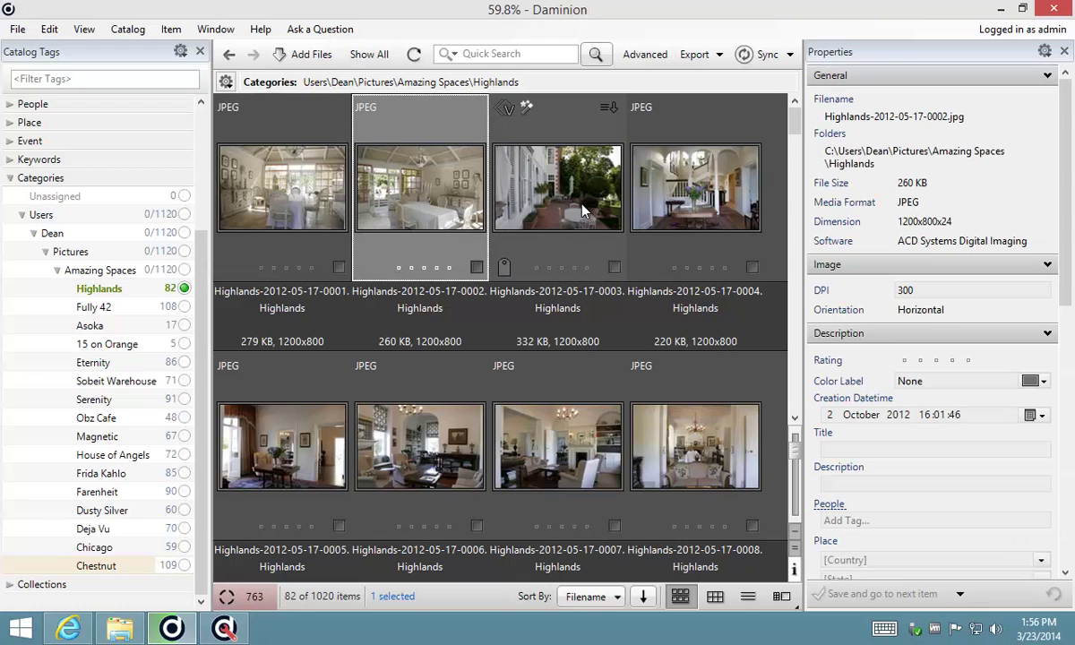
pyautogui.click(578, 190)
pyautogui.click(673, 190)
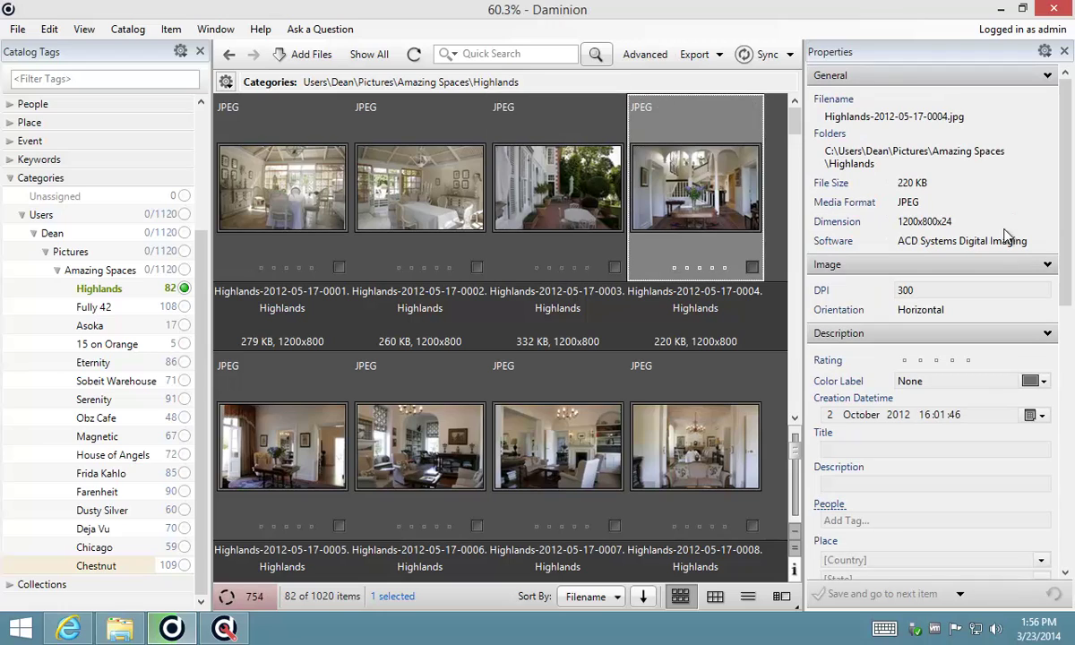
pyautogui.click(931, 76)
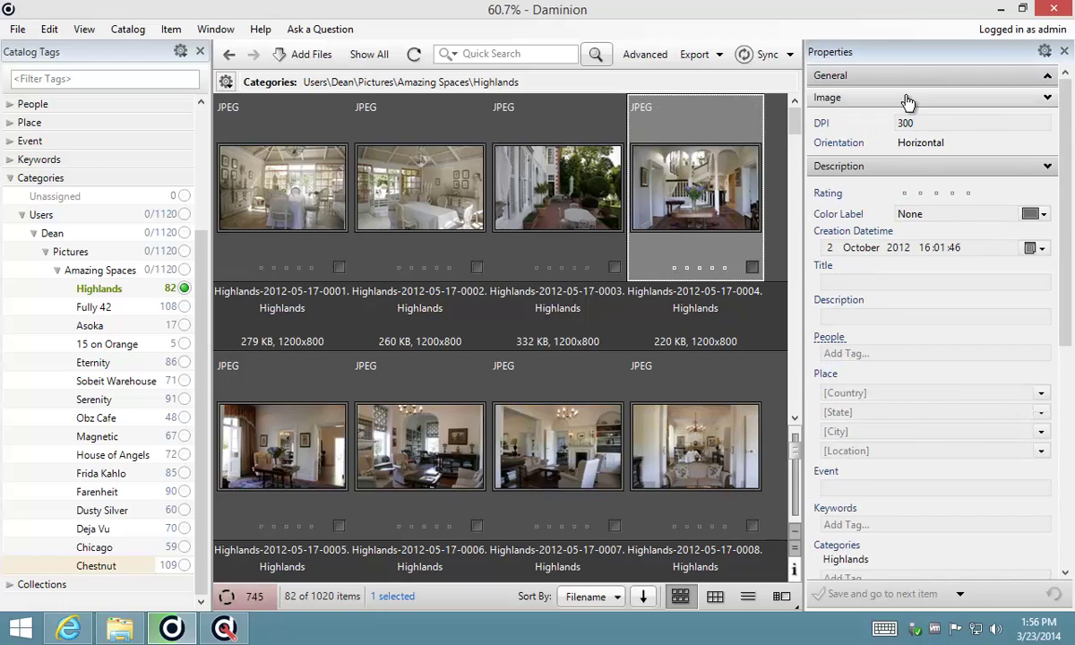
pyautogui.click(908, 98)
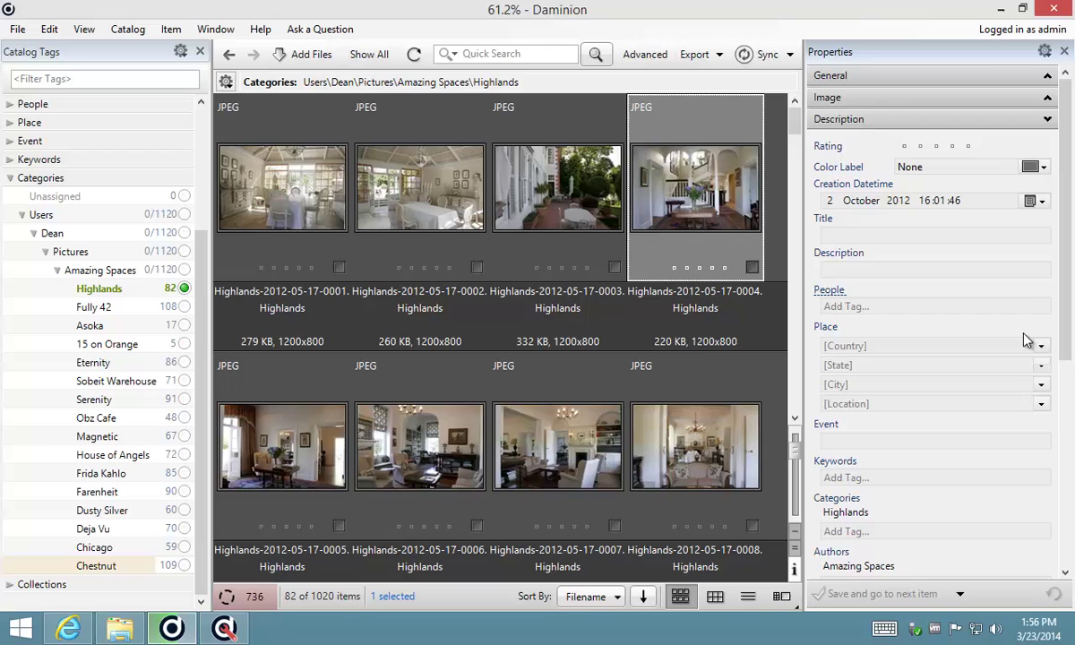
pyautogui.moveTo(1066, 216); pyautogui.dragTo(1066, 398)
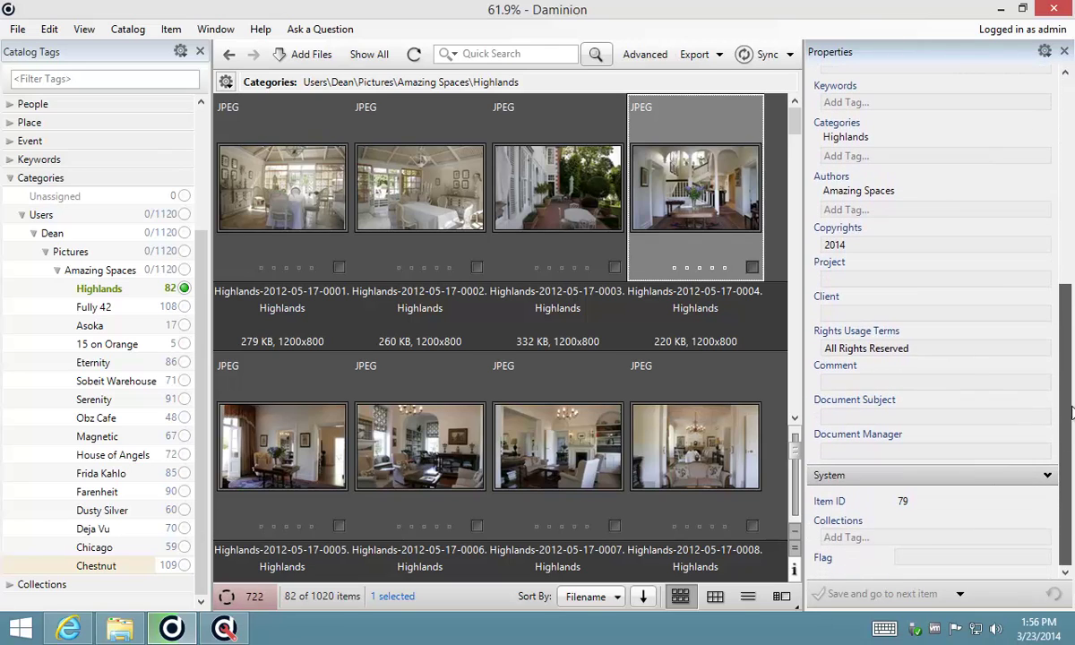
pyautogui.click(332, 474)
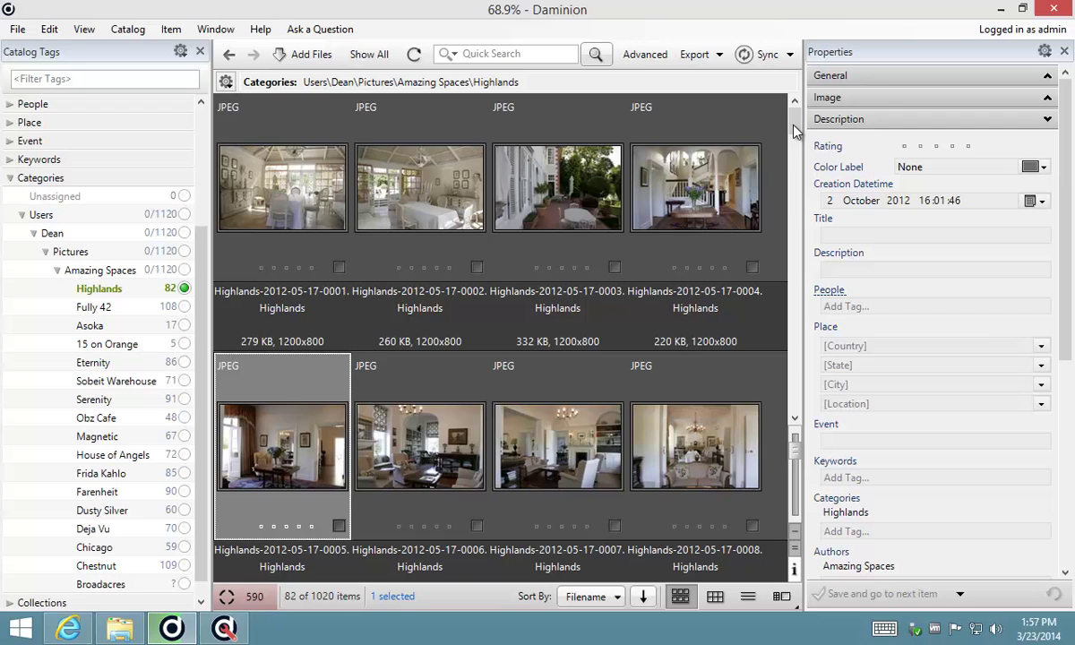
pyautogui.scroll(-3, 796, 134)
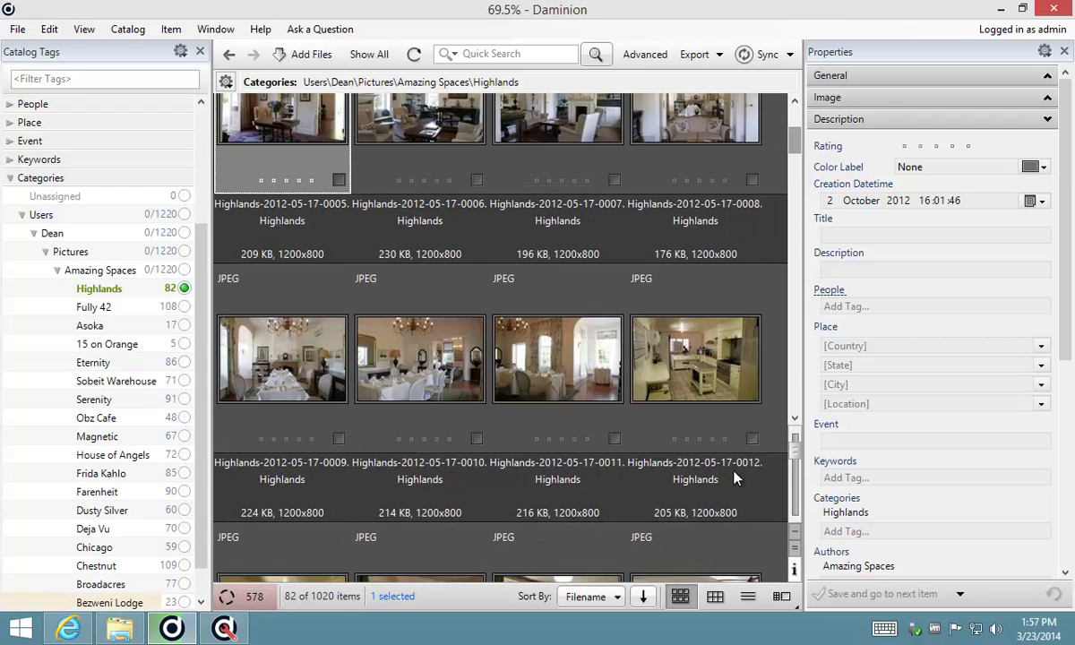
# Collapse the Amazing Spaces branch and pull the Catalog Tags panel out as a floating window.
pyautogui.click(56, 272)
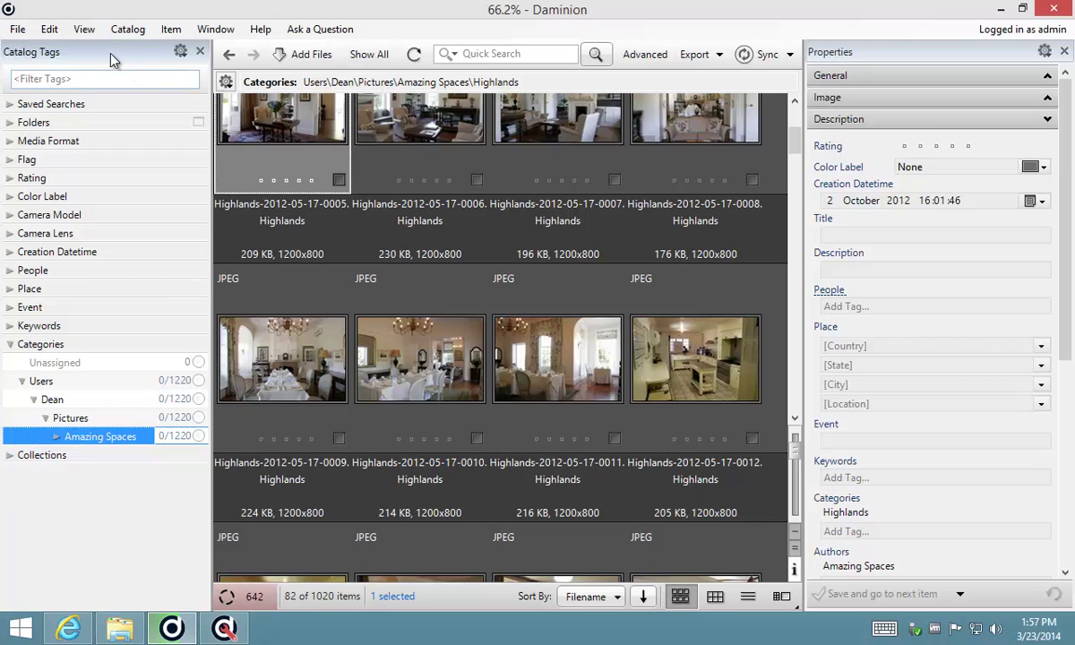
pyautogui.moveTo(114, 56); pyautogui.dragTo(38, 313)
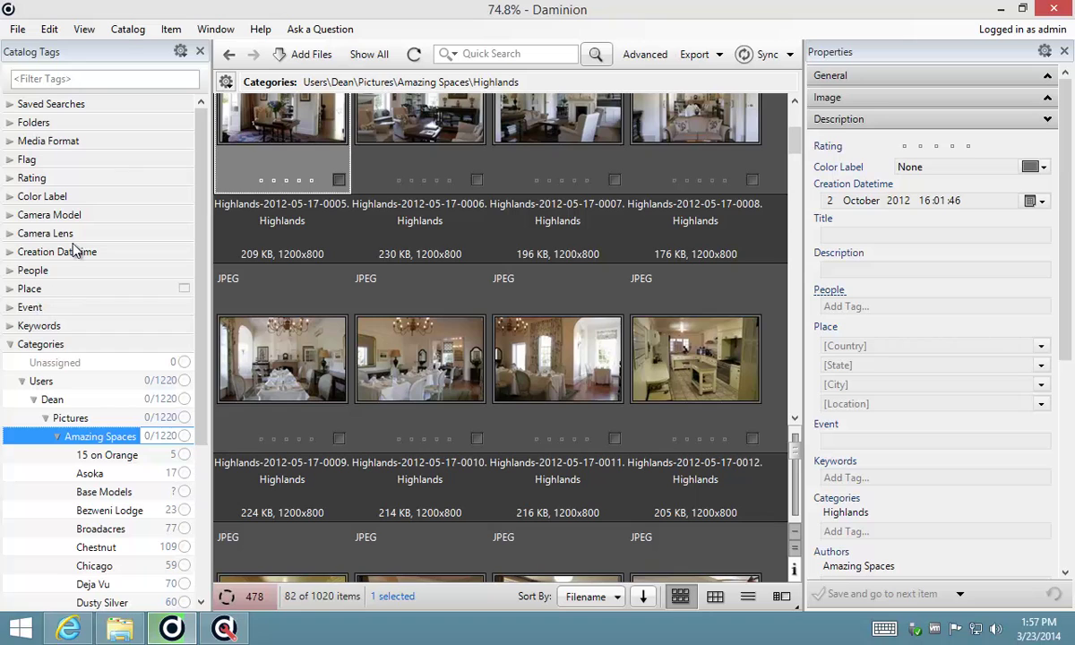
pyautogui.moveTo(108, 52); pyautogui.dragTo(357, 120)
# Try docking Catalog Tags above Properties, then dock it back on the left.
pyautogui.doubleClick(357, 120)
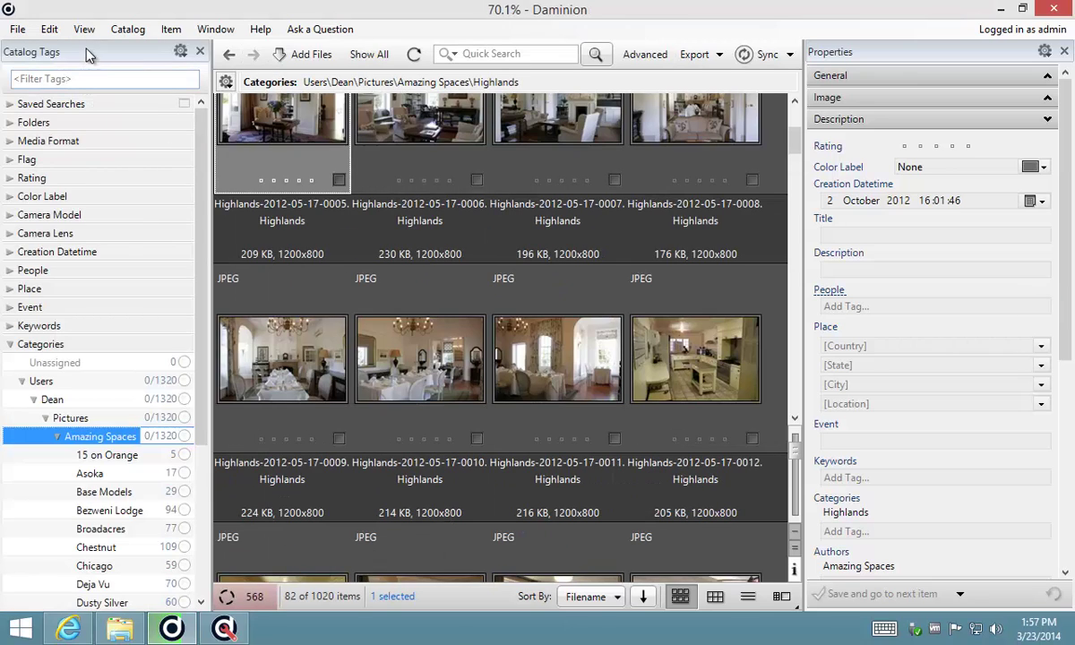
pyautogui.moveTo(148, 56); pyautogui.dragTo(946, 308)
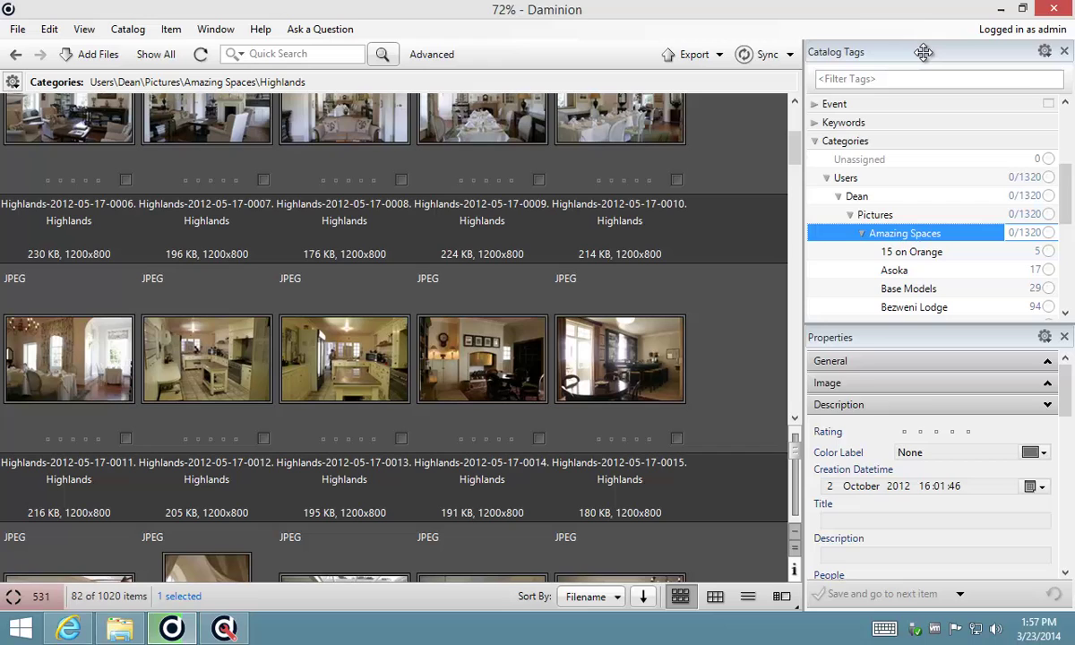
pyautogui.moveTo(924, 51); pyautogui.dragTo(34, 303)
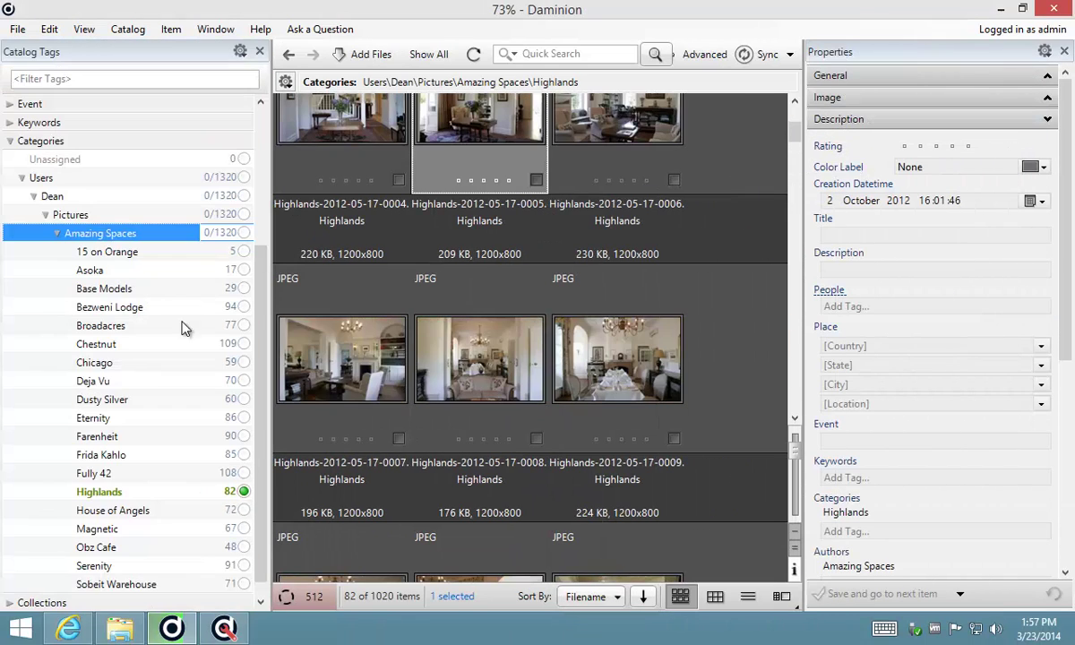
# Show the Map panel from the Window menu, then hide it again.
pyautogui.click(215, 30)
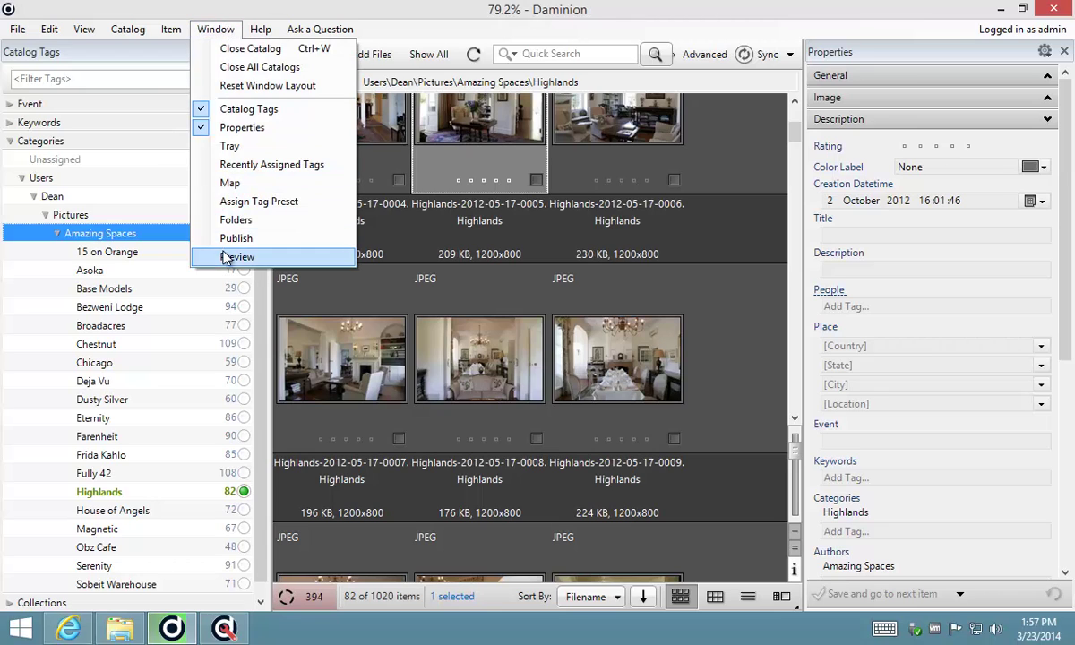
pyautogui.click(230, 183)
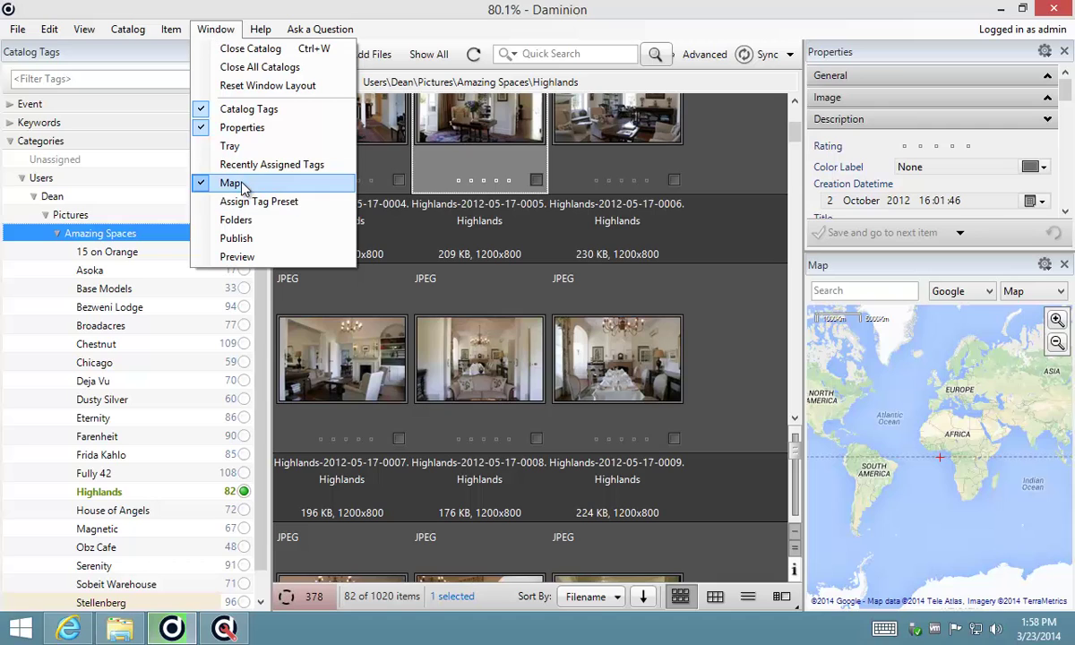
pyautogui.click(240, 185)
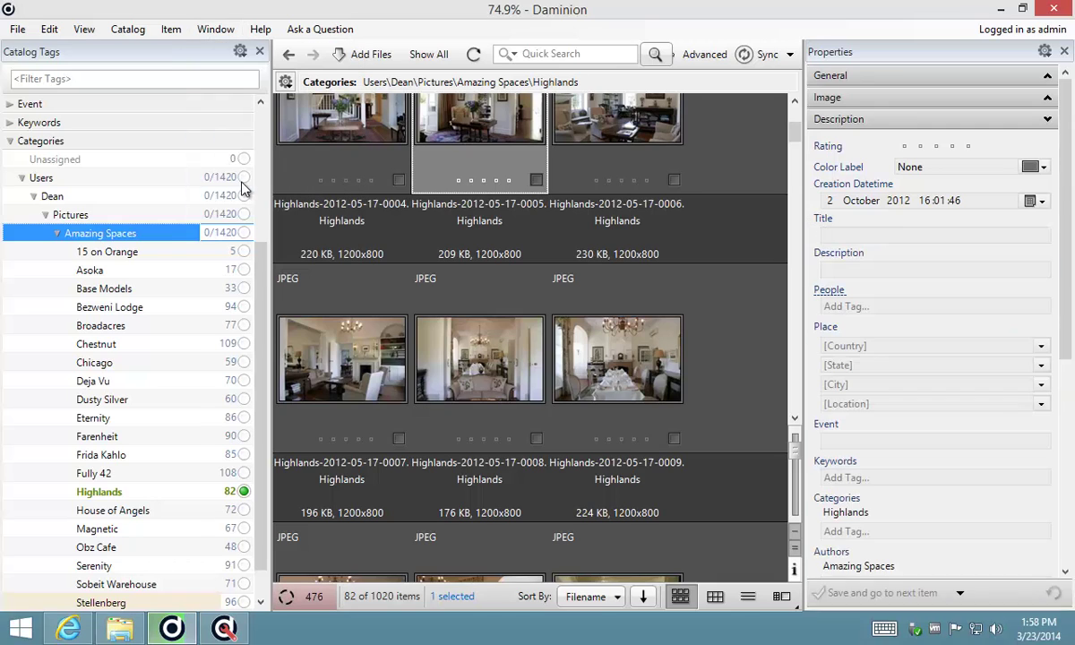
# Confirm Map is off in the Window menu, then collapse the Categories tree.
pyautogui.click(215, 30)
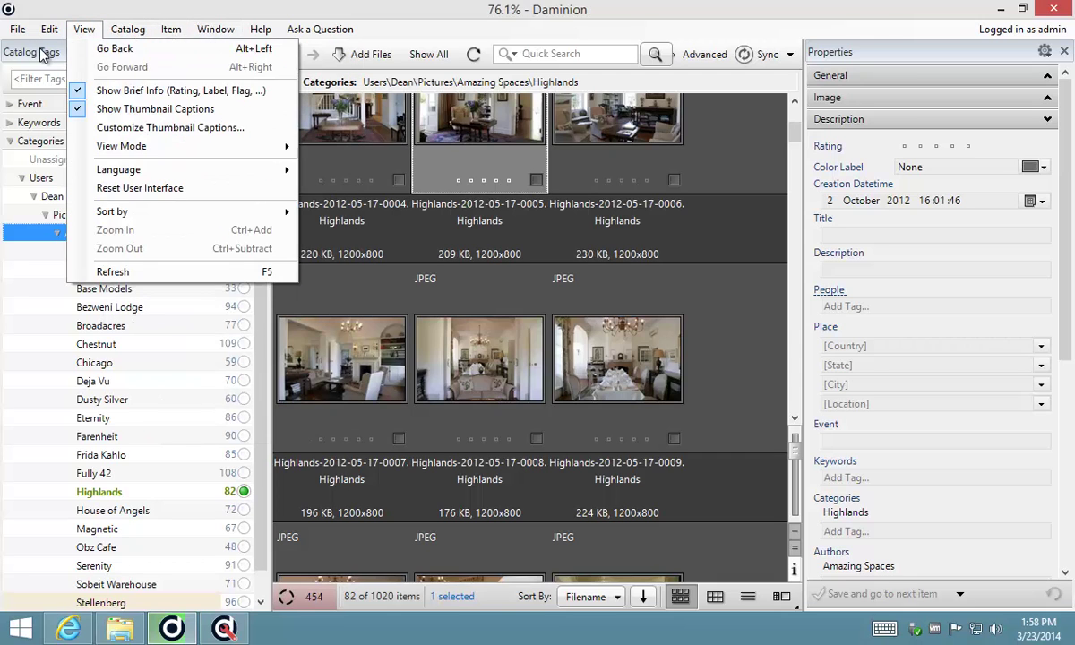
pyautogui.moveTo(19, 34)
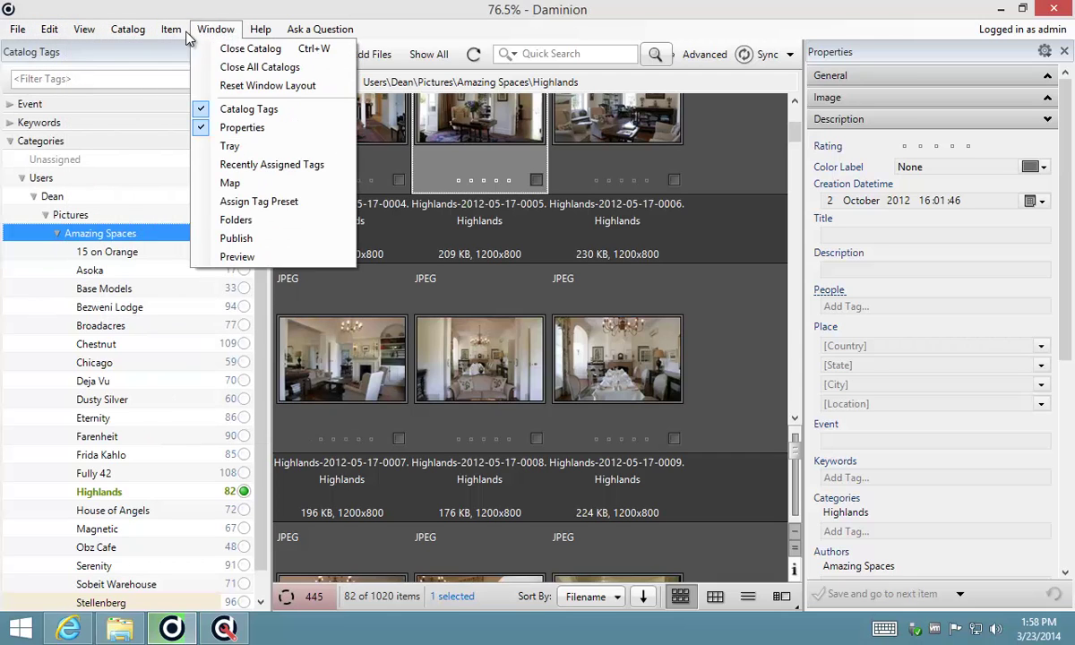
pyautogui.click(322, 32)
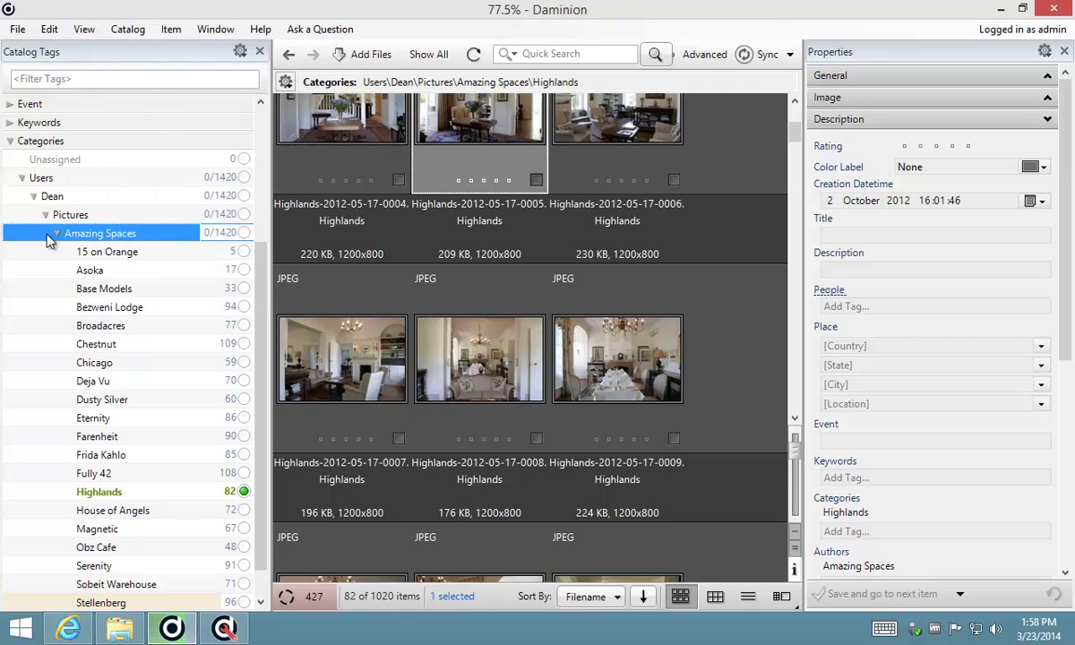
pyautogui.click(10, 142)
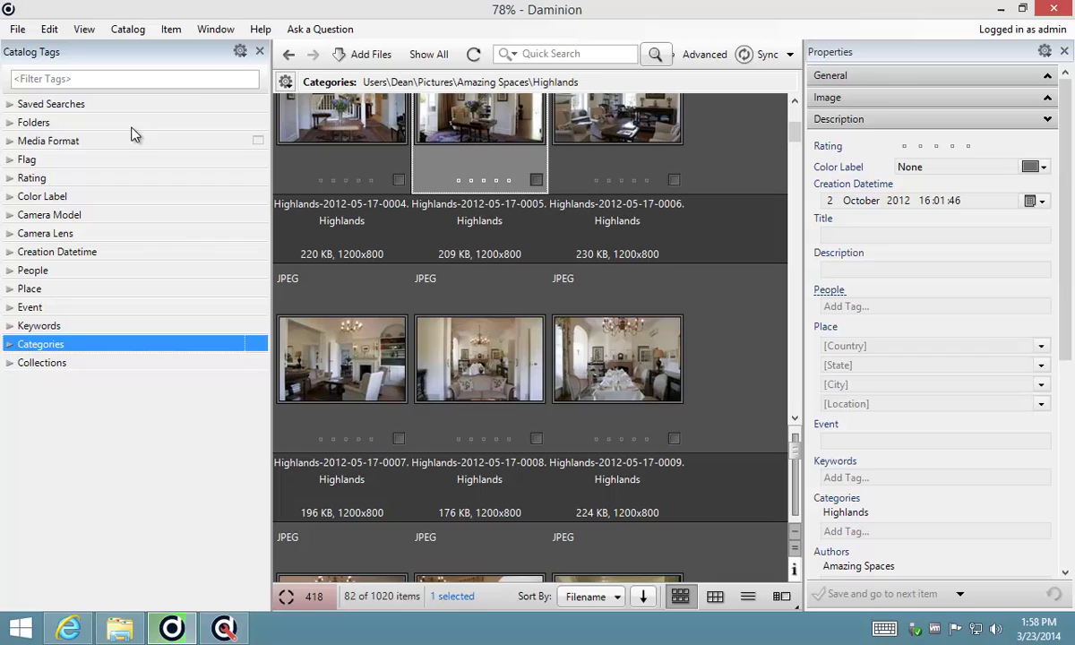
# Open the Catalog Tags gear menu of display presets after comparing the Properties gear menu.
pyautogui.click(241, 52)
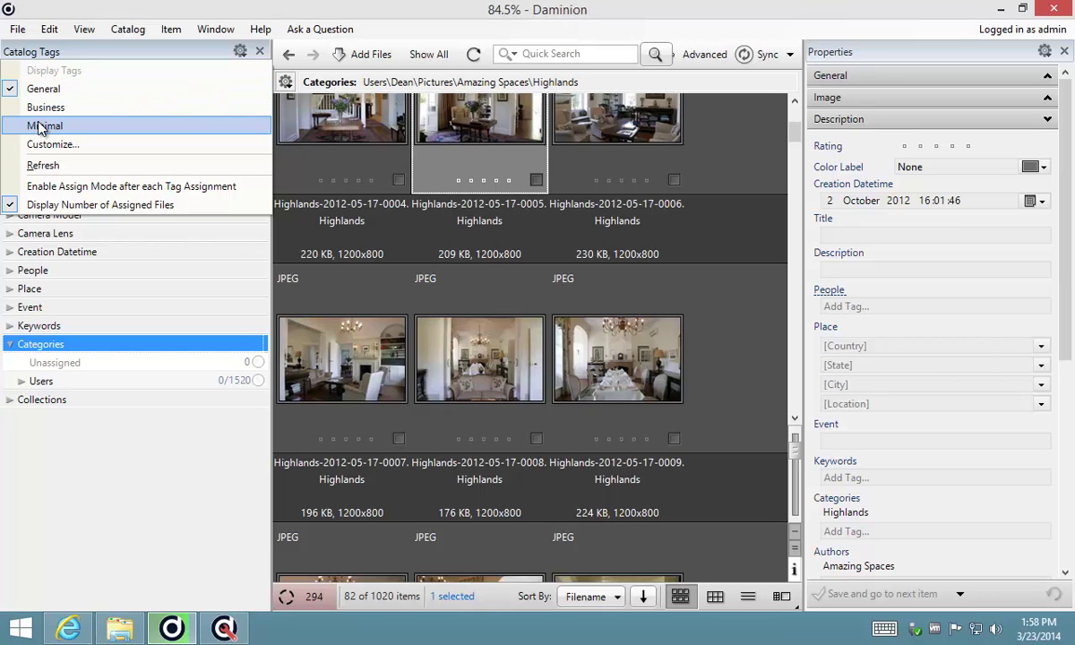
pyautogui.click(1044, 52)
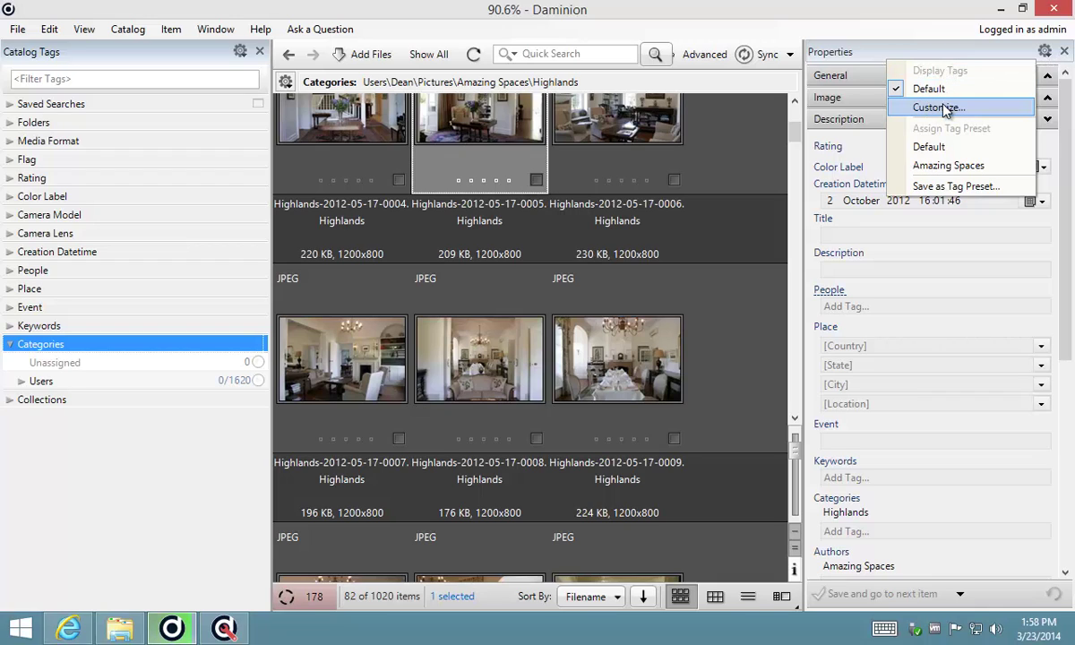
pyautogui.click(855, 60)
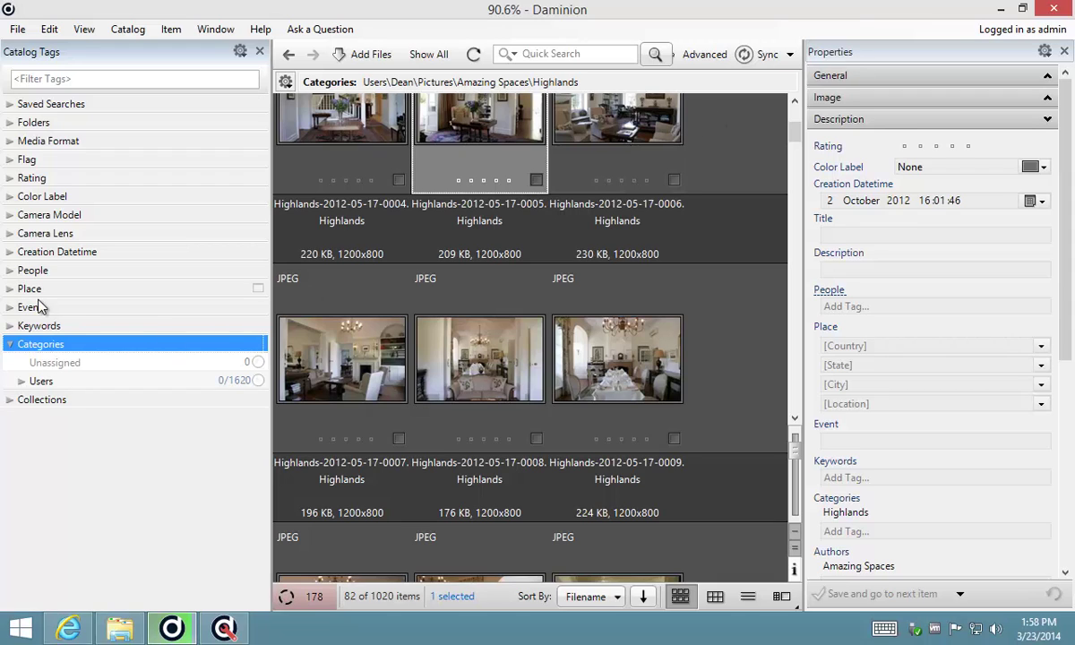
pyautogui.click(239, 51)
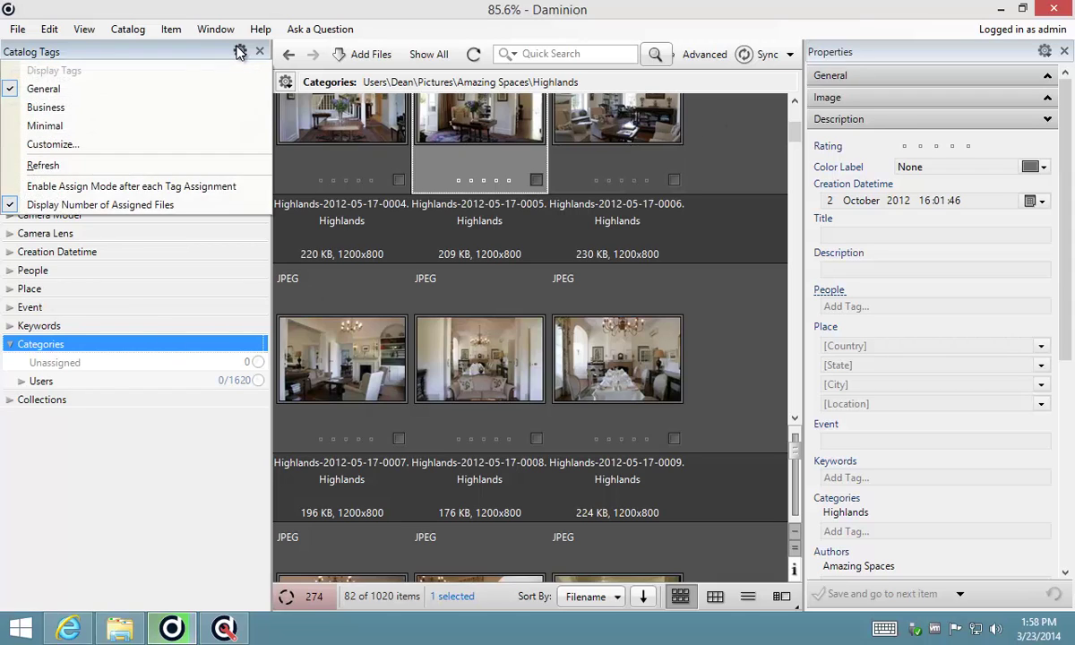
# Customize the tag preset, renaming it 'All Available Metadata' with every tag selected, and save.
pyautogui.click(143, 145)
pyautogui.moveTo(175, 105); pyautogui.dragTo(115, 93)
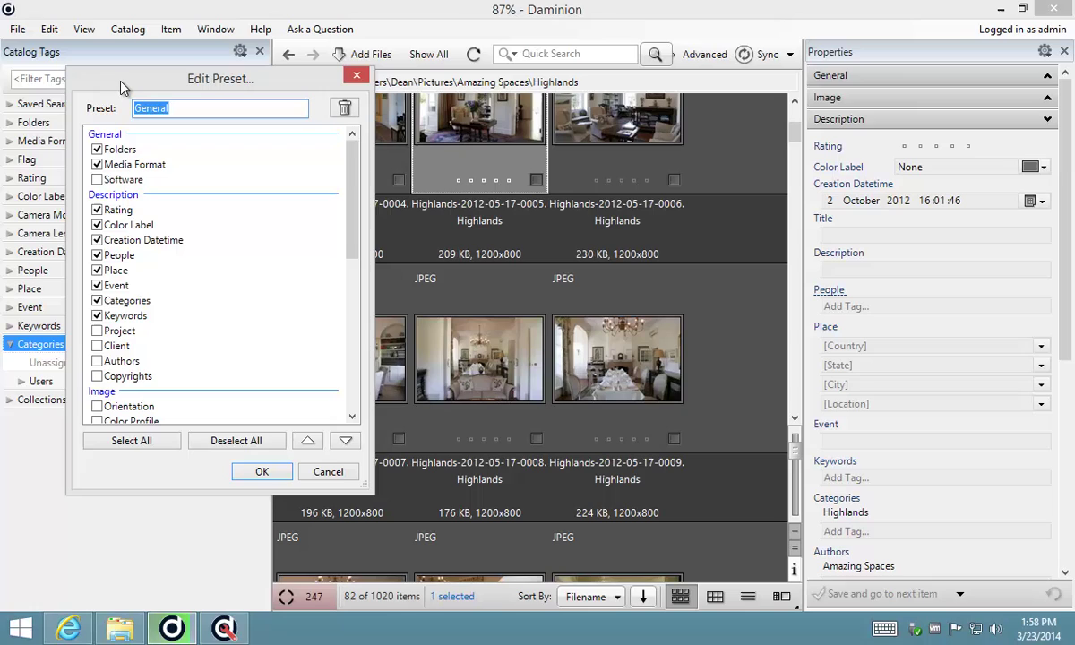
pyautogui.write('All')
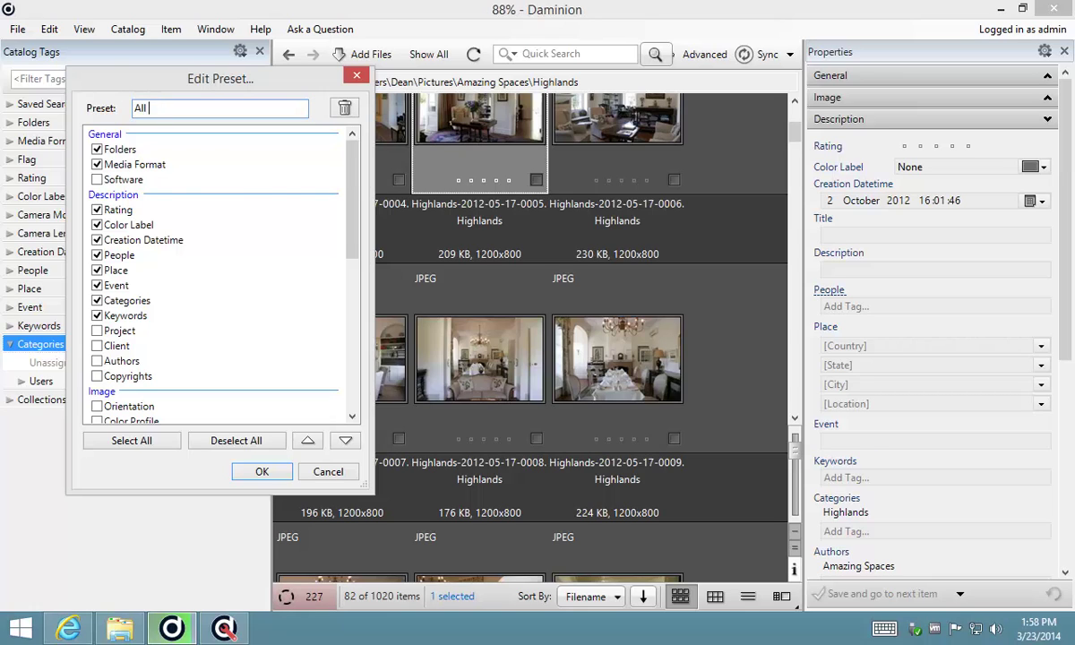
pyautogui.write(' Available M')
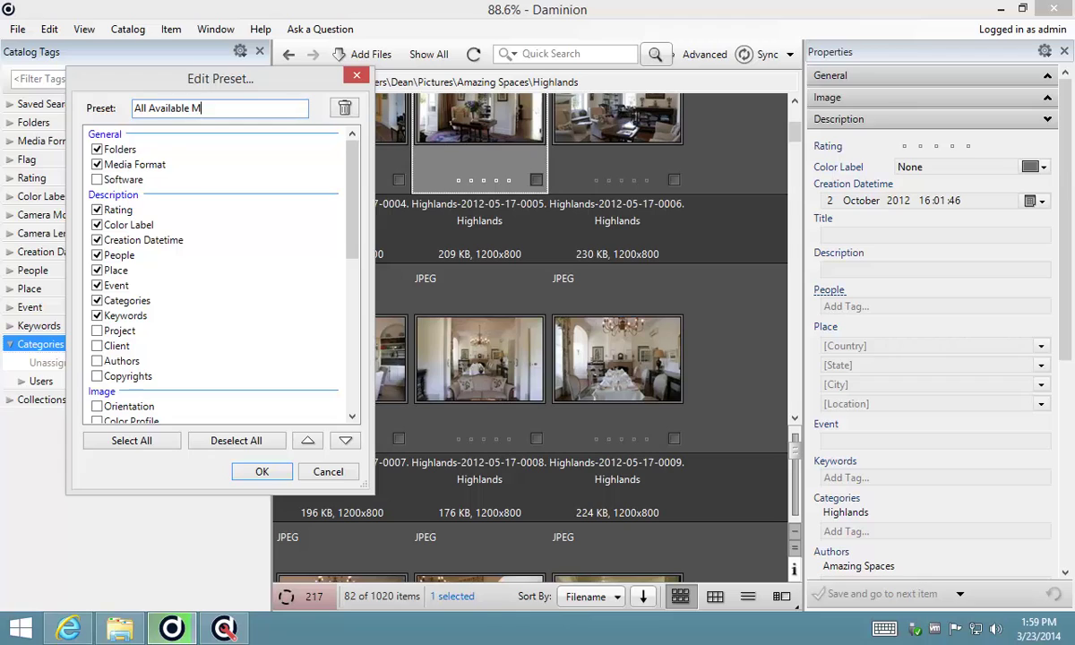
pyautogui.write('etadata')
pyautogui.click(132, 441)
pyautogui.click(261, 472)
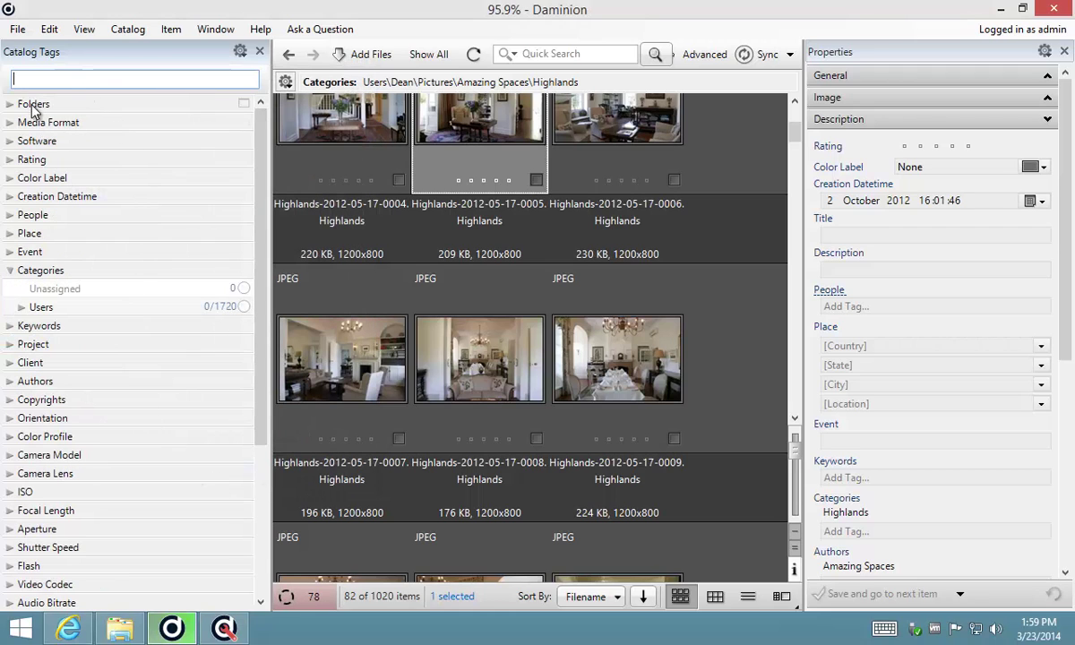
# Switch the Catalog Tags panel back to the General preset.
pyautogui.moveTo(258, 125); pyautogui.dragTo(272, 323)
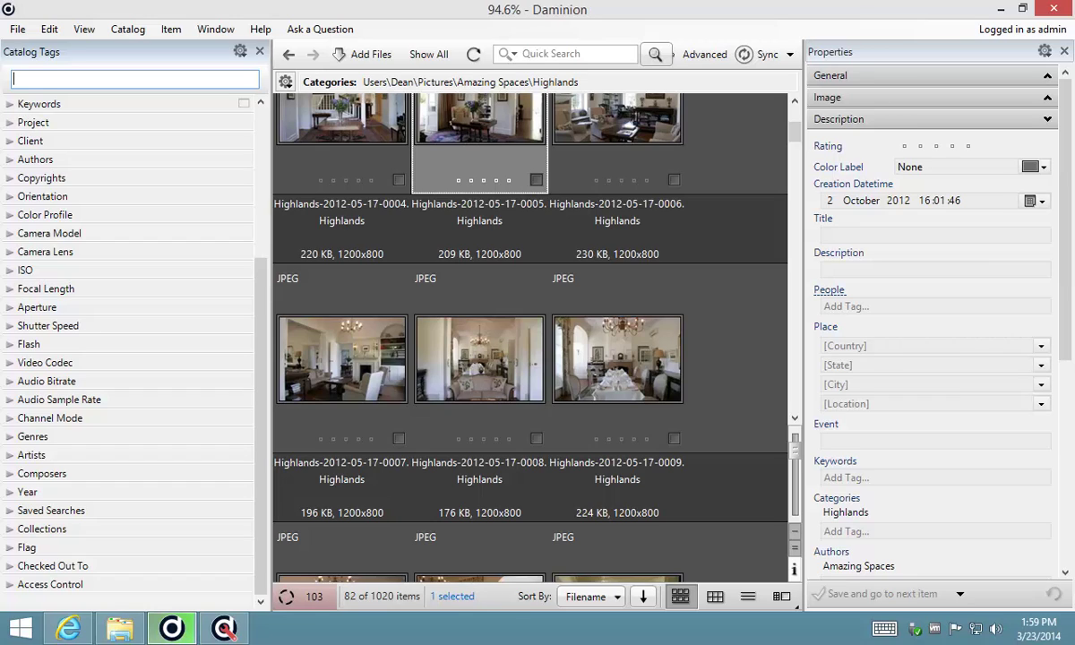
pyautogui.click(240, 51)
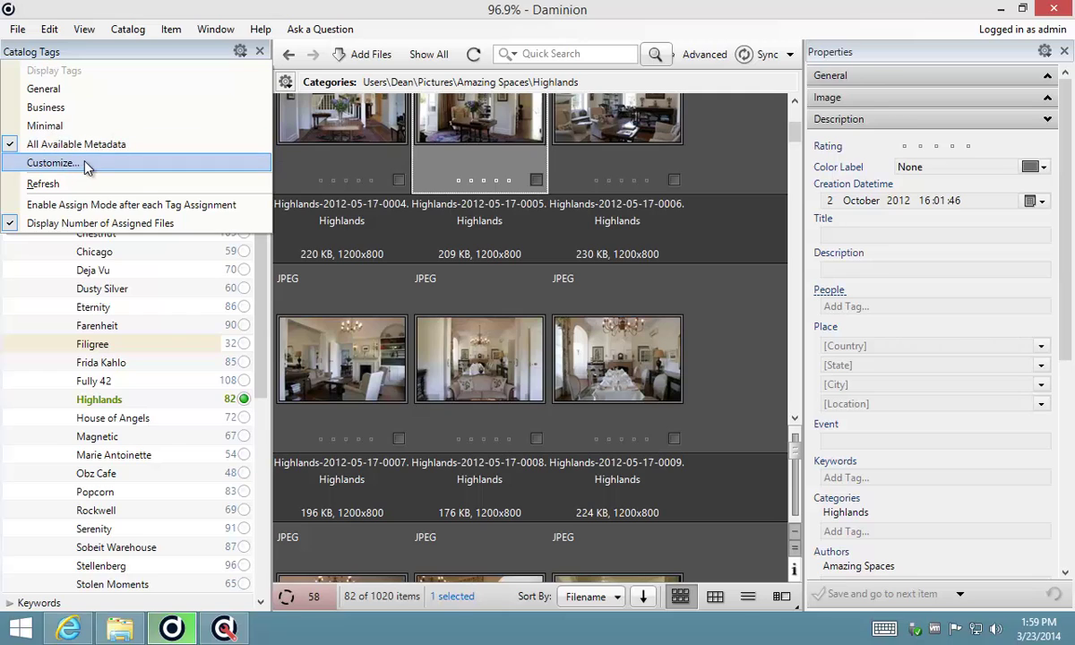
pyautogui.click(43, 91)
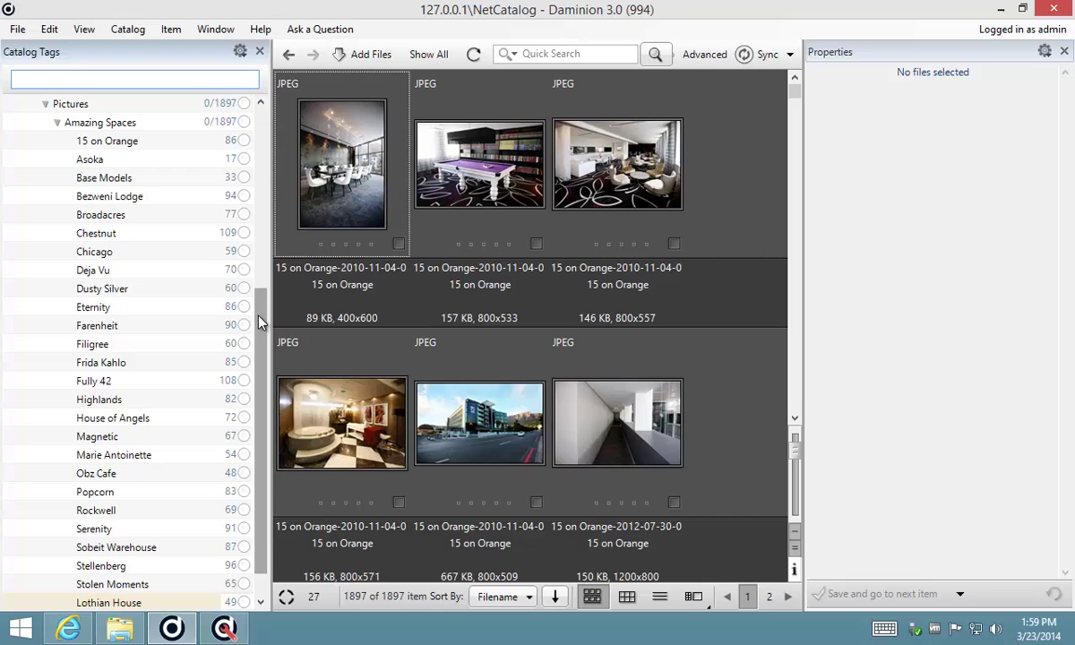
# Collapse the Amazing Spaces, Dean, Users and Categories branches of the tag tree.
pyautogui.moveTo(259, 318); pyautogui.dragTo(258, 271)
pyautogui.click(57, 189)
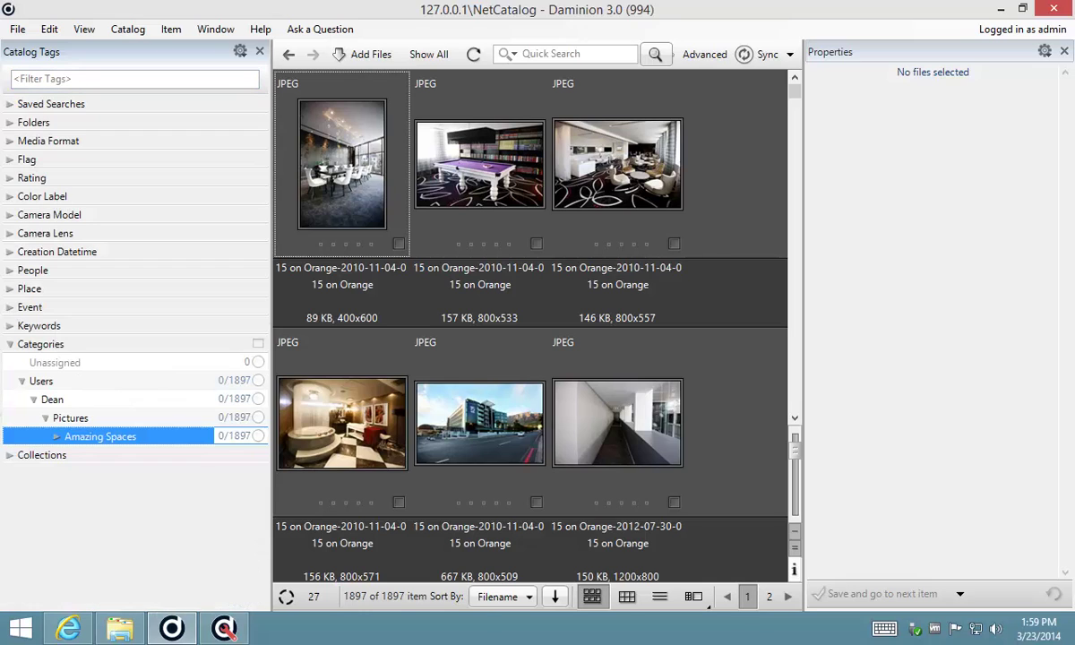
pyautogui.click(34, 399)
pyautogui.click(21, 380)
pyautogui.click(10, 345)
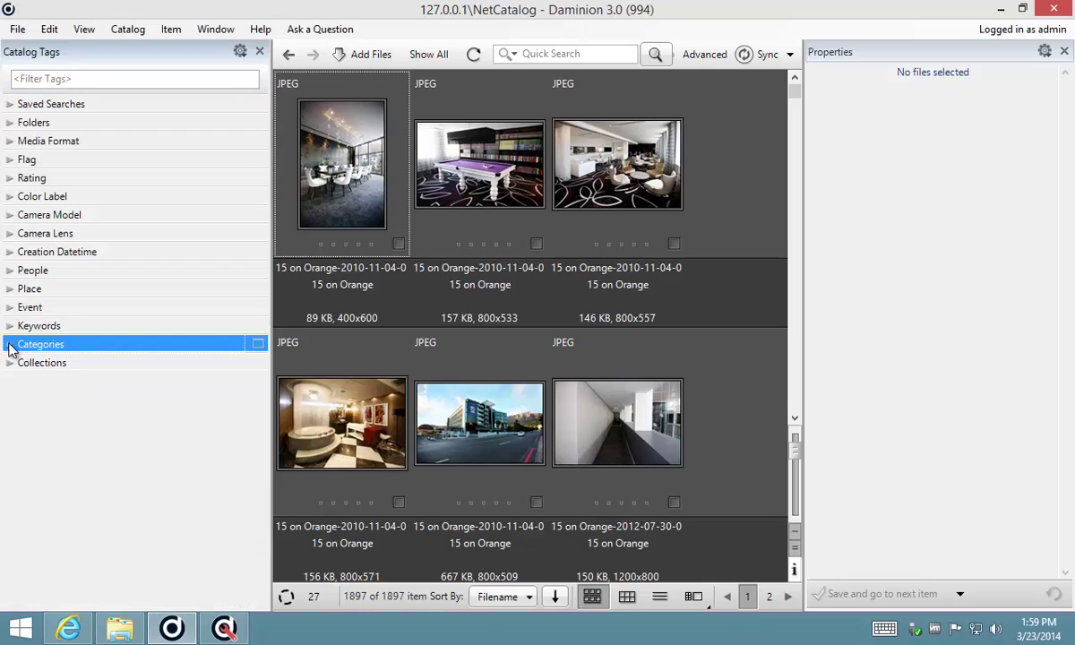
# Show all 1897 photos, narrow the tag panel for four columns, and select the first thumbnail.
pyautogui.click(430, 55)
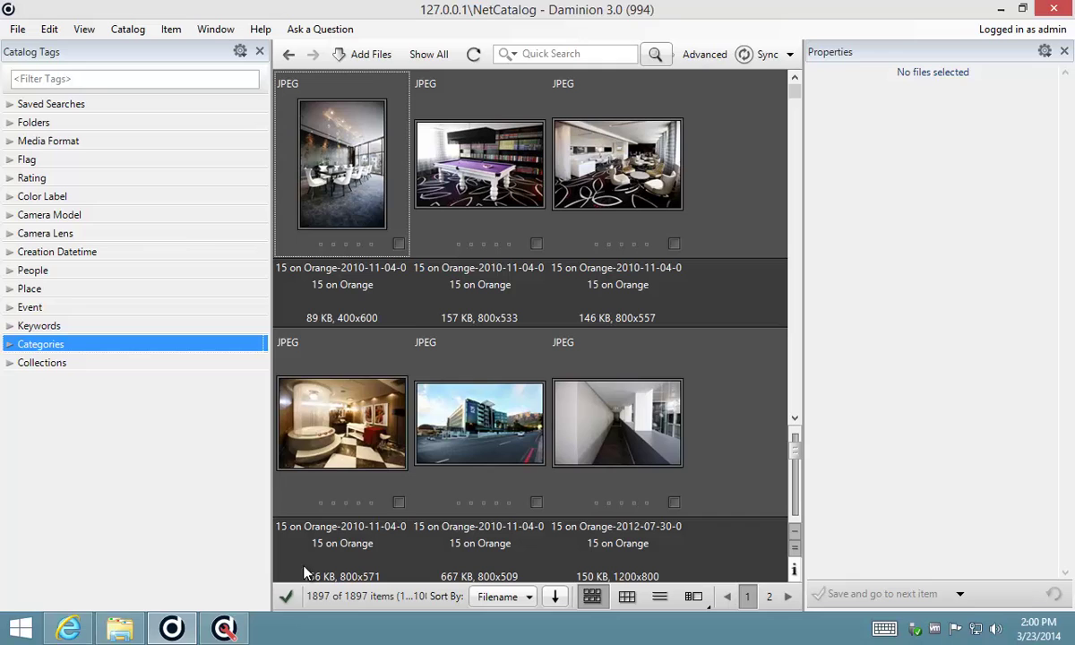
pyautogui.moveTo(270, 341); pyautogui.dragTo(155, 329)
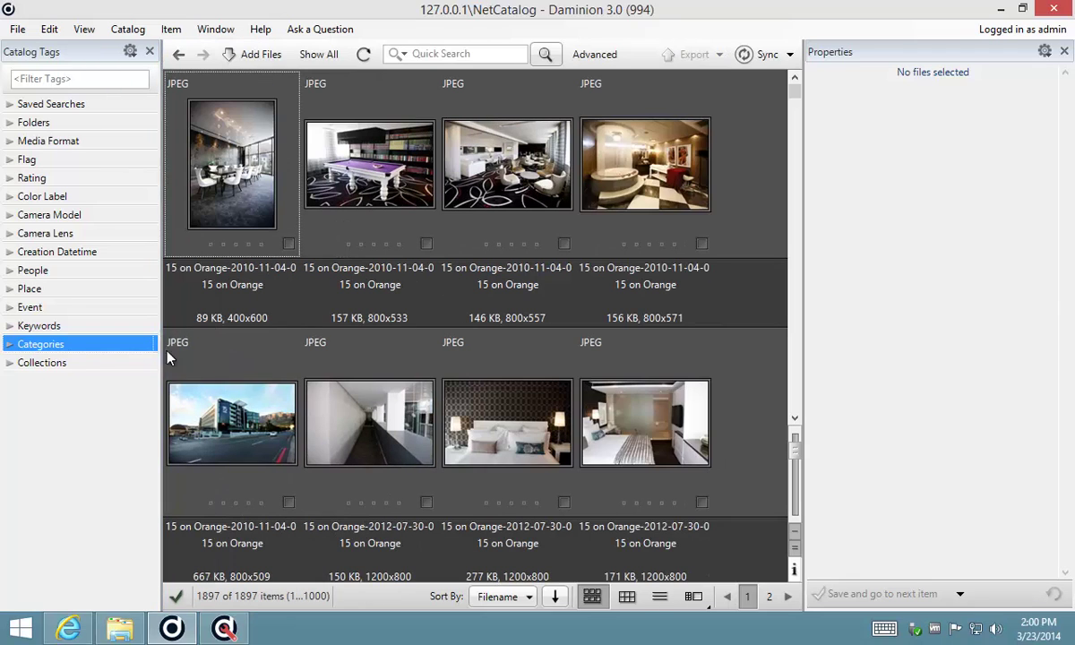
pyautogui.click(220, 192)
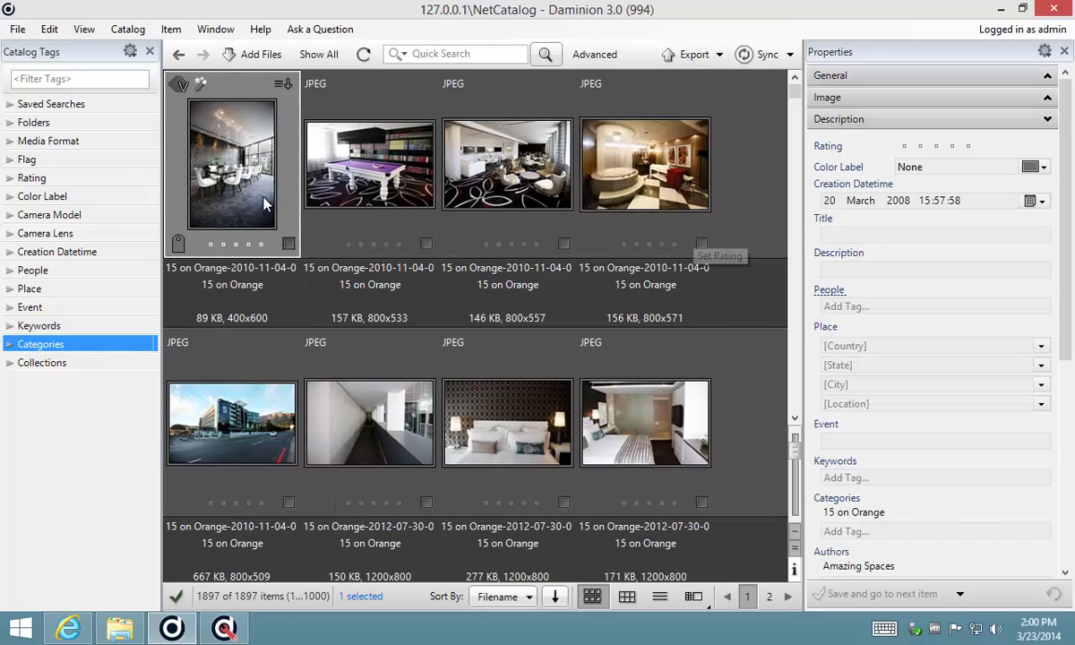
# View the first 15 on Orange photo full screen, close it, and narrow the Properties panel.
pyautogui.doubleClick(229, 159)
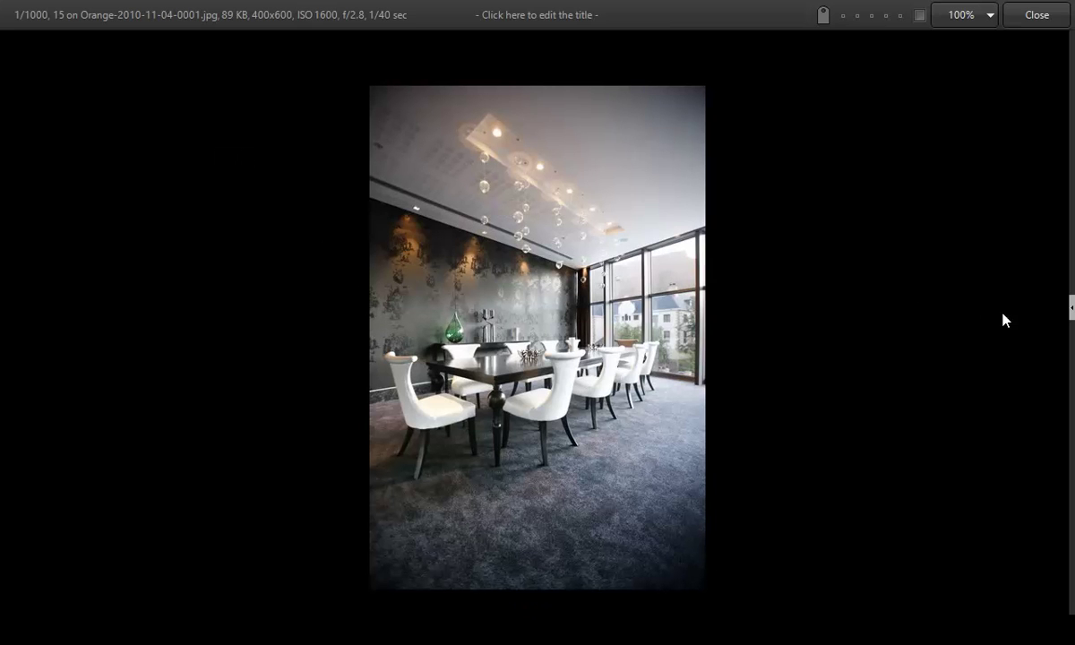
pyautogui.moveTo(1071, 311)
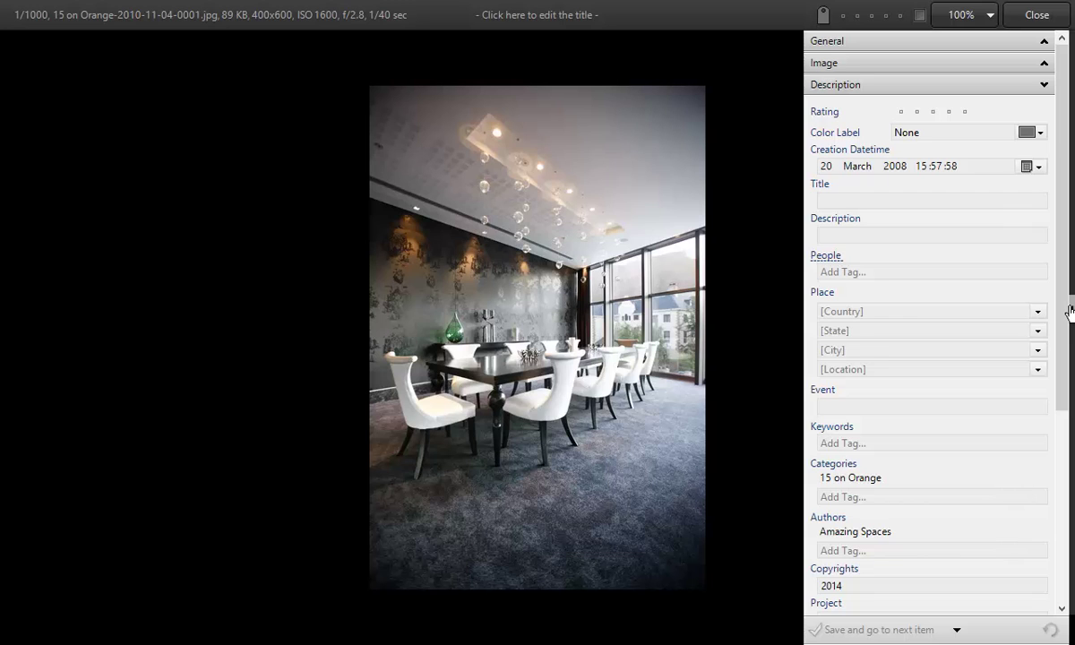
pyautogui.click(1036, 15)
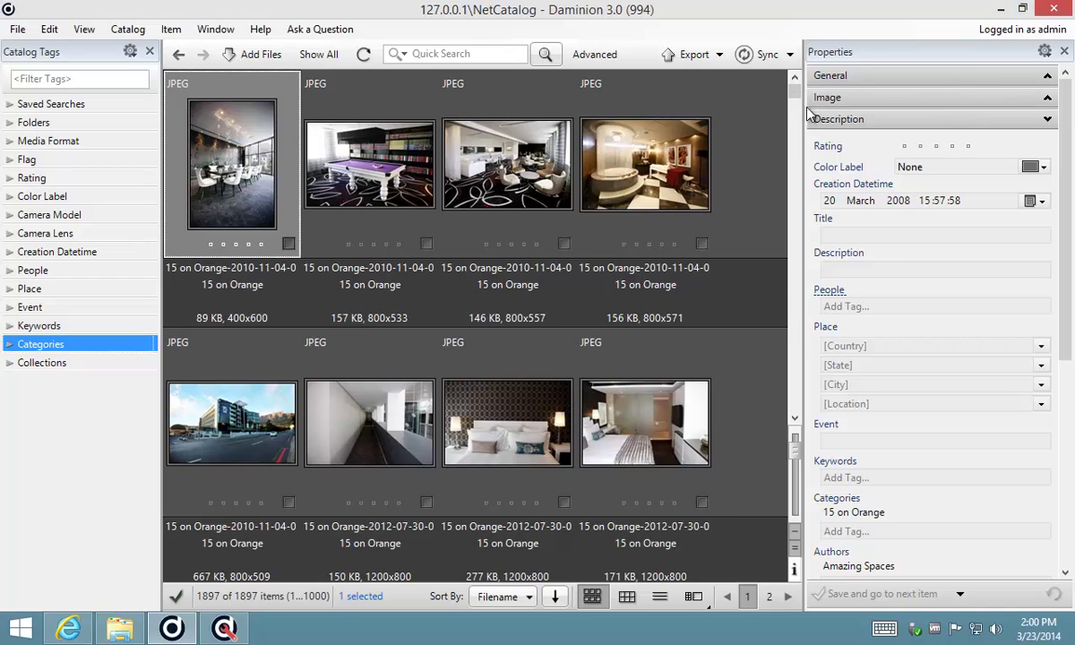
pyautogui.moveTo(804, 114); pyautogui.dragTo(842, 120)
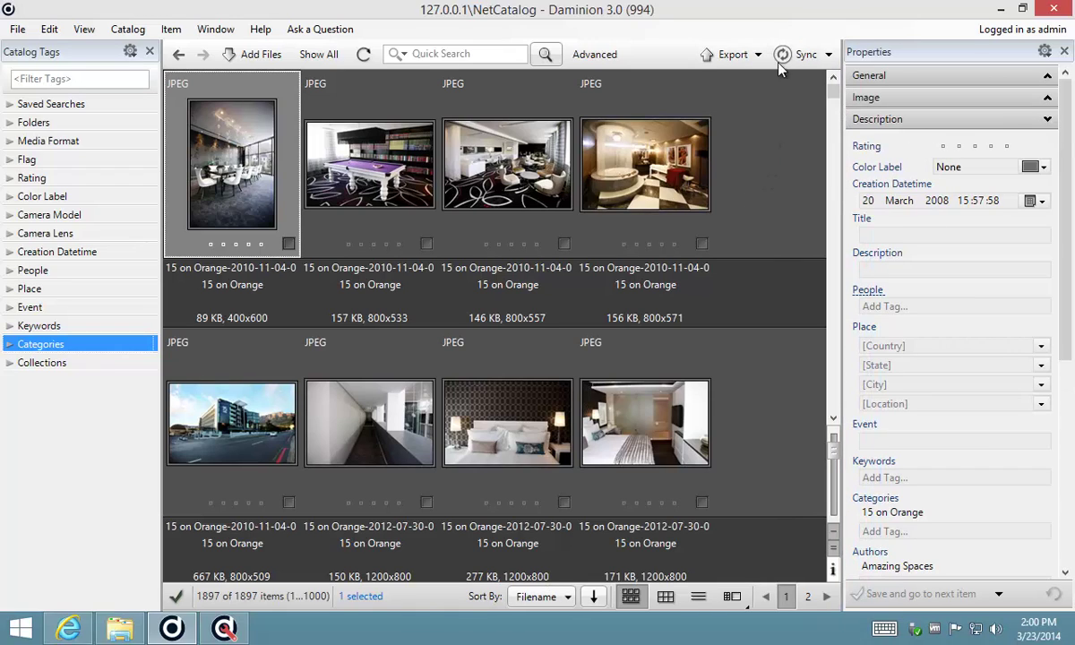